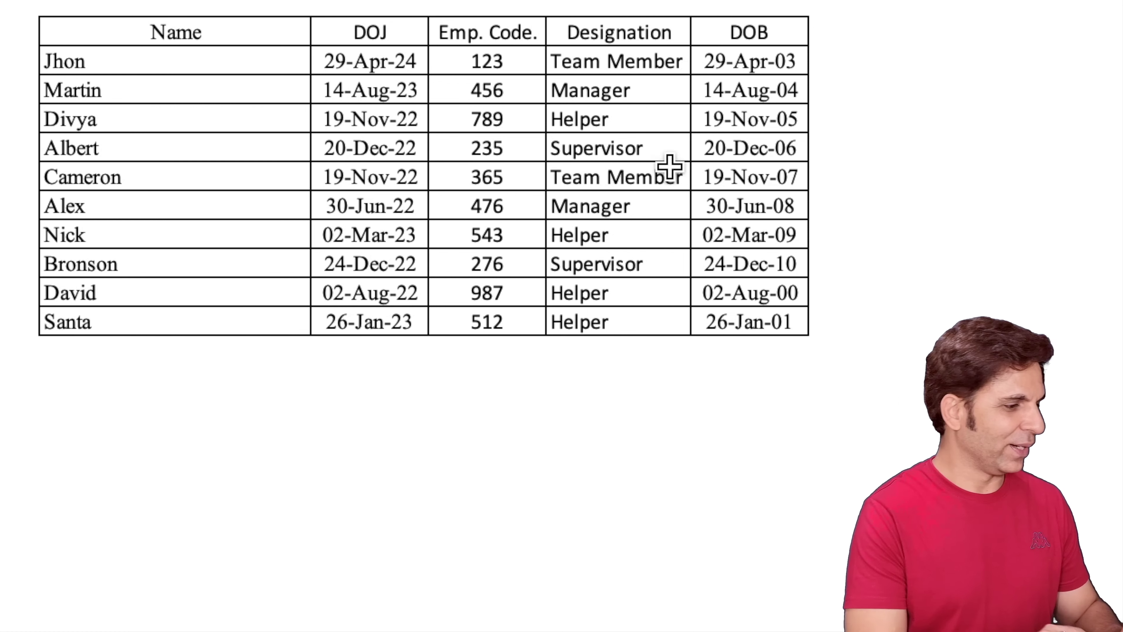
- Review the Excel employee data's Name, DOJ and DOB column headers and its last filled cell
left_click(276, 34)
left_click(364, 33)
left_click(491, 31)
left_click(575, 31)
left_click(737, 31)
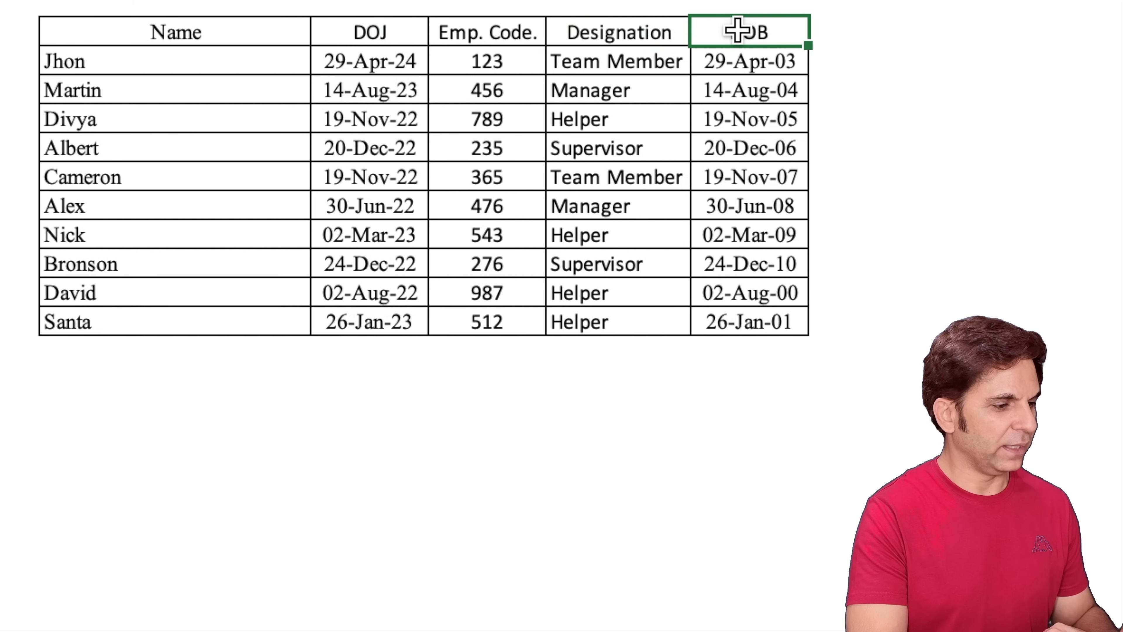
left_click(929, 94)
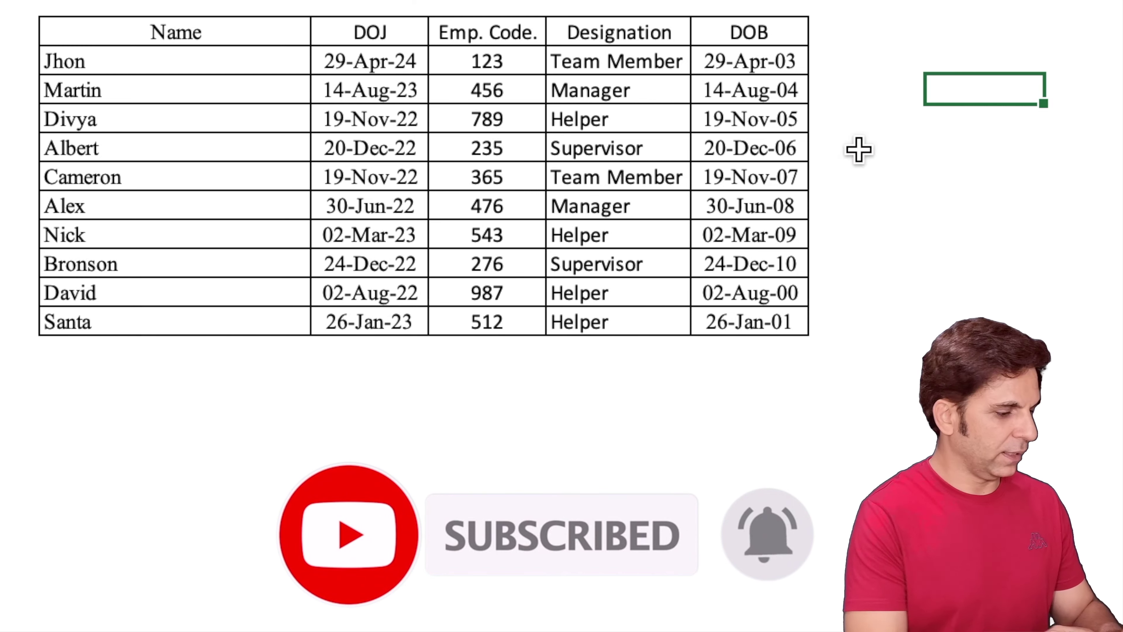
key("ctrl+End")
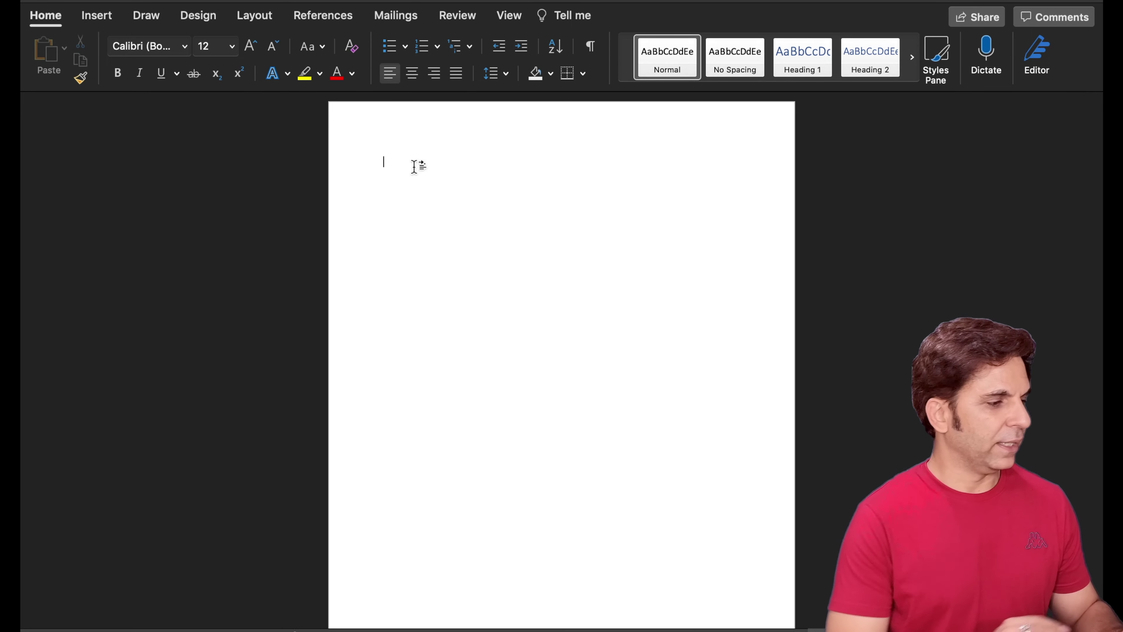
- Apply Narrow page margins to the blank Word document
left_click(253, 17)
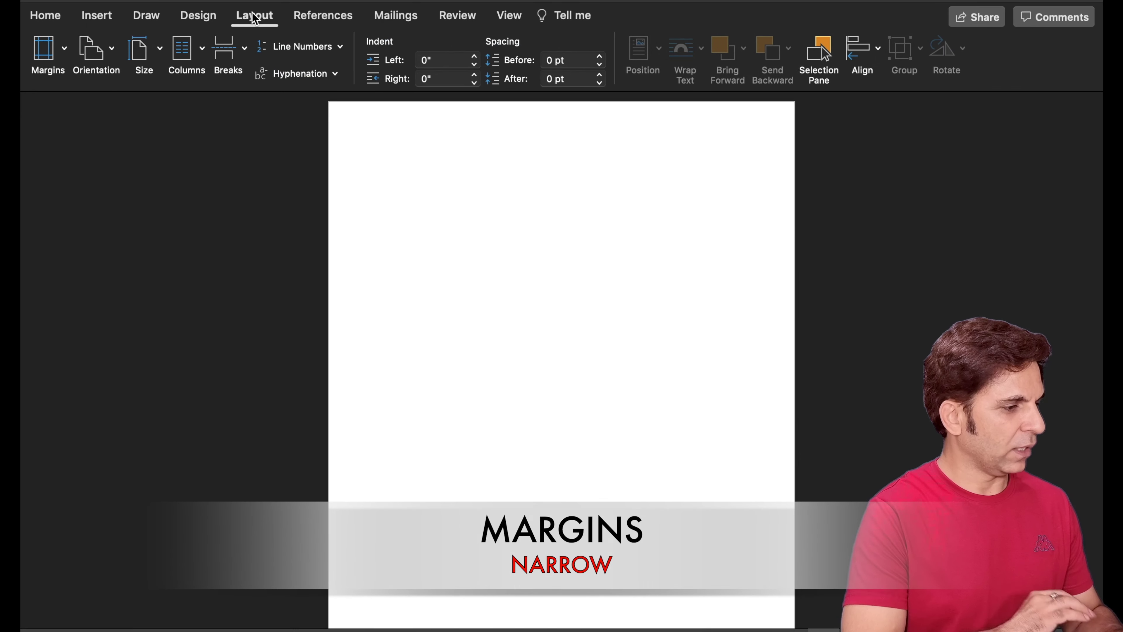
left_click(65, 54)
left_click(53, 137)
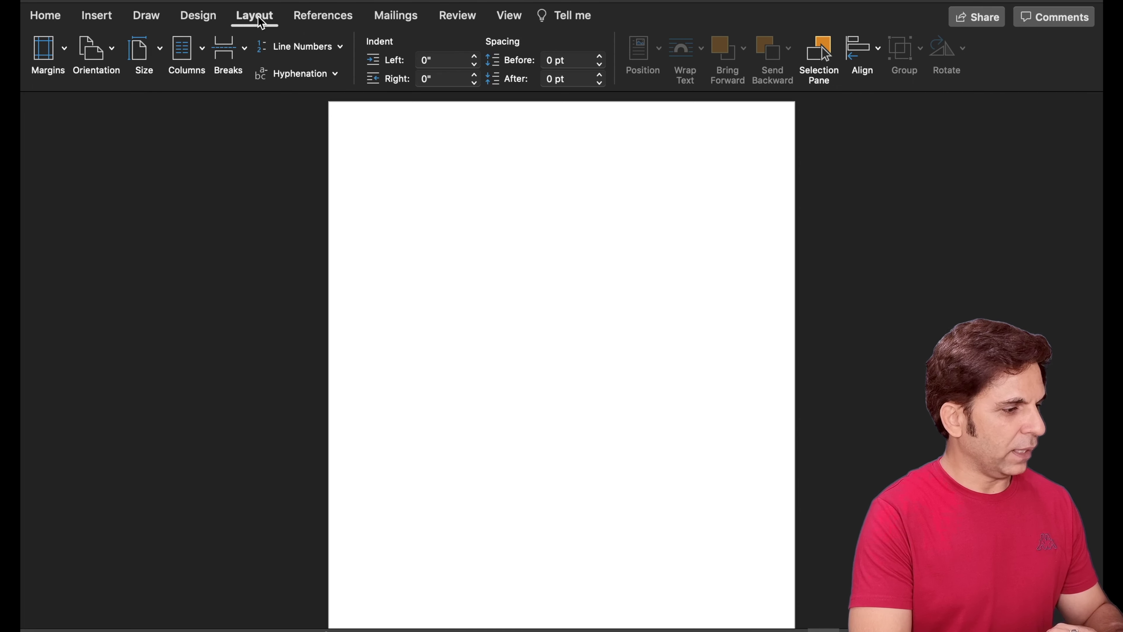
left_click(96, 15)
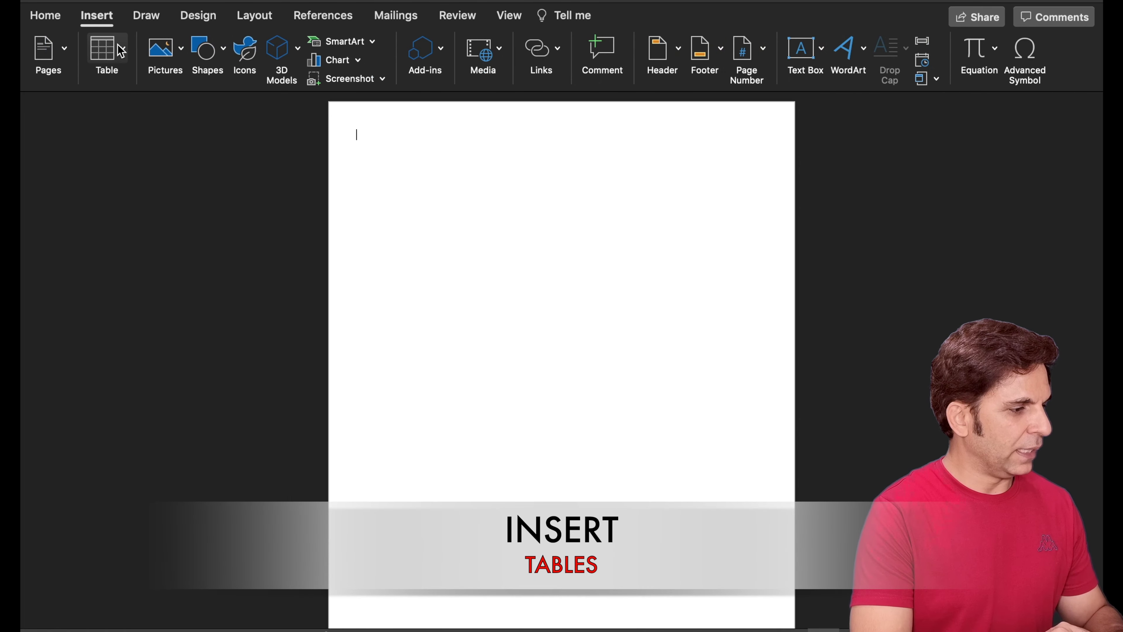
- Insert a 3×3 table and select all of its cells
left_click(121, 51)
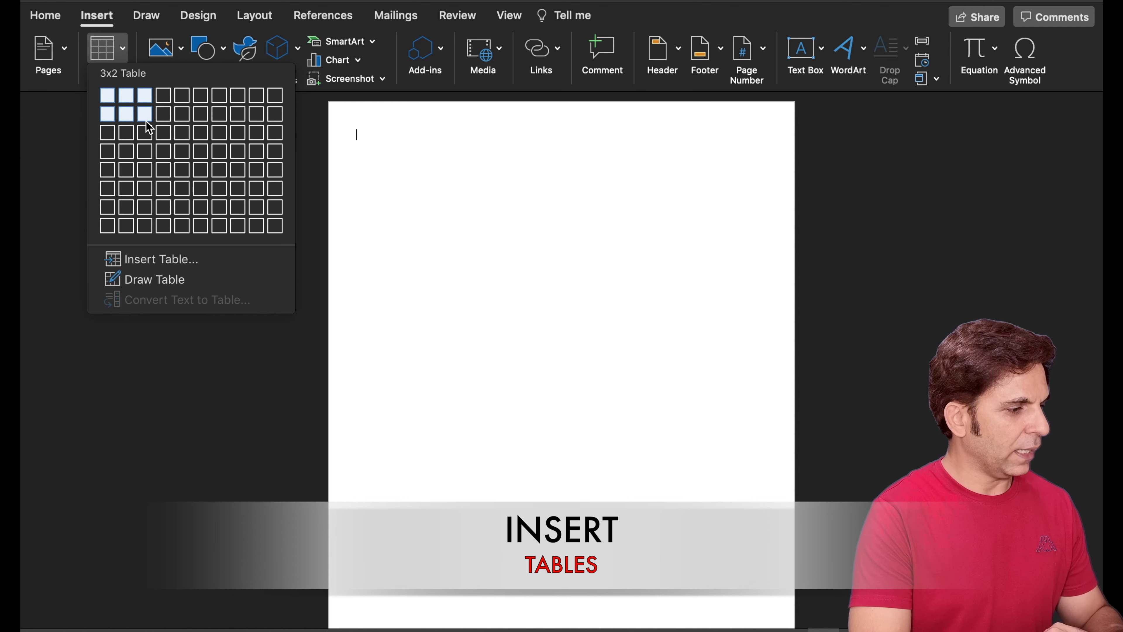
left_click(146, 132)
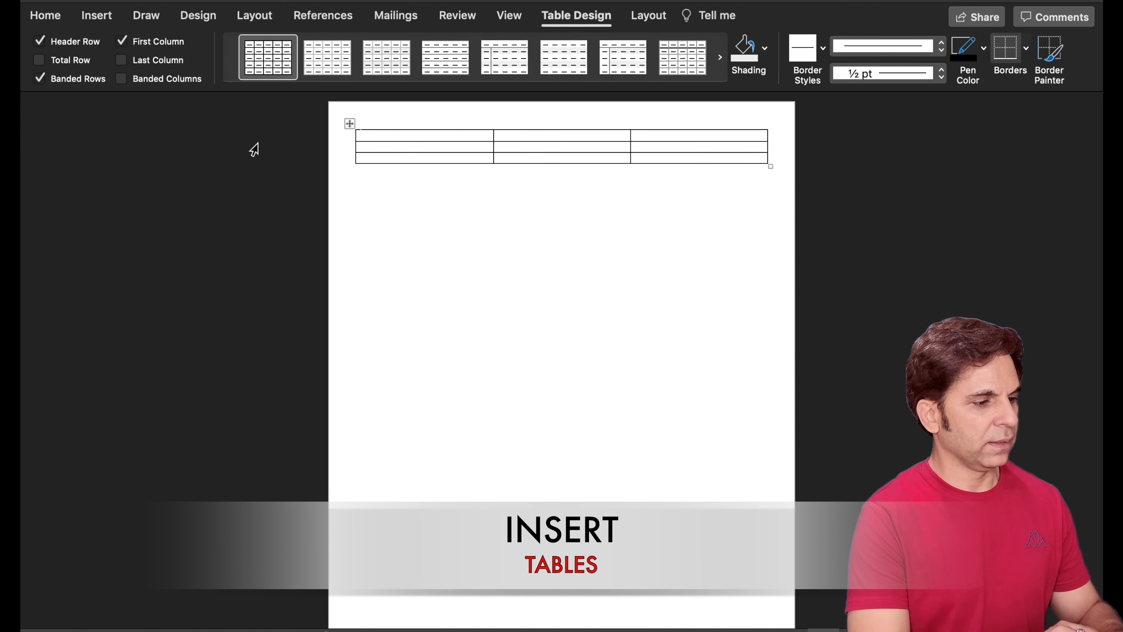
mouse_move(413, 137)
left_mouse_down()
mouse_move(609, 166)
mouse_move(684, 153)
left_mouse_up()
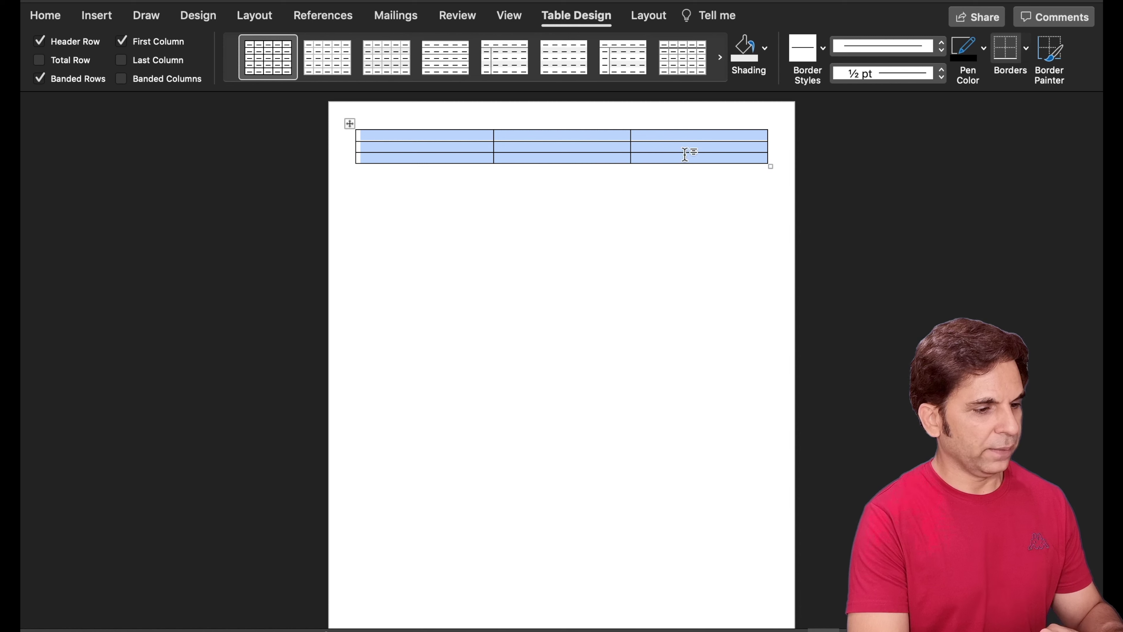
- Raise the cells' Spacing Before to 198 pt so the rows fill the page
left_click(255, 18)
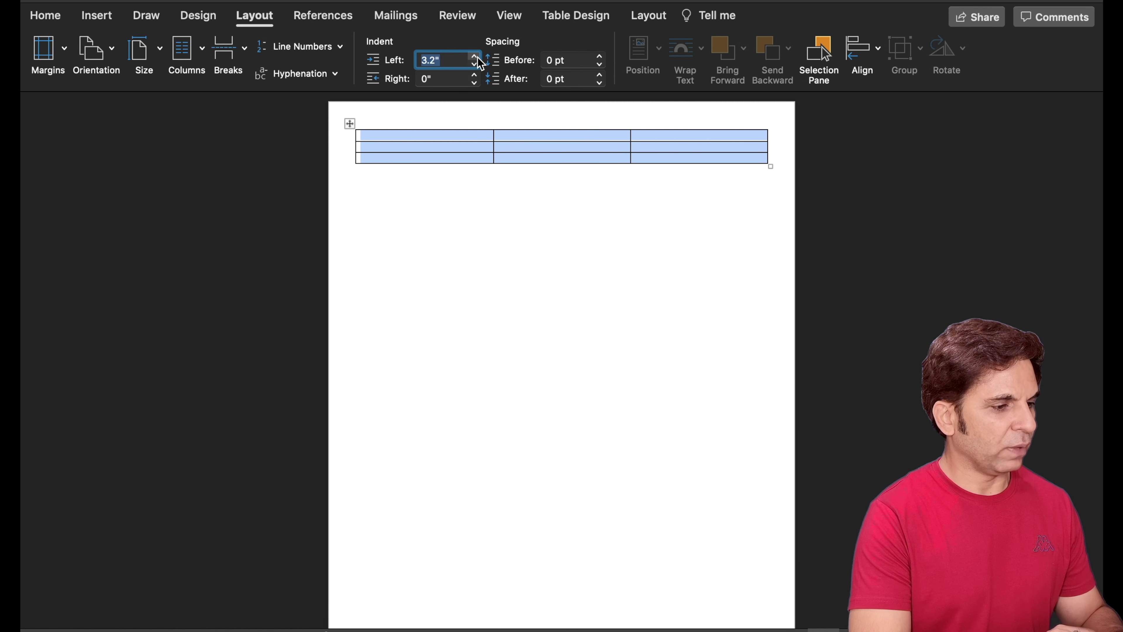
left_click(599, 57)
left_click(599, 57)
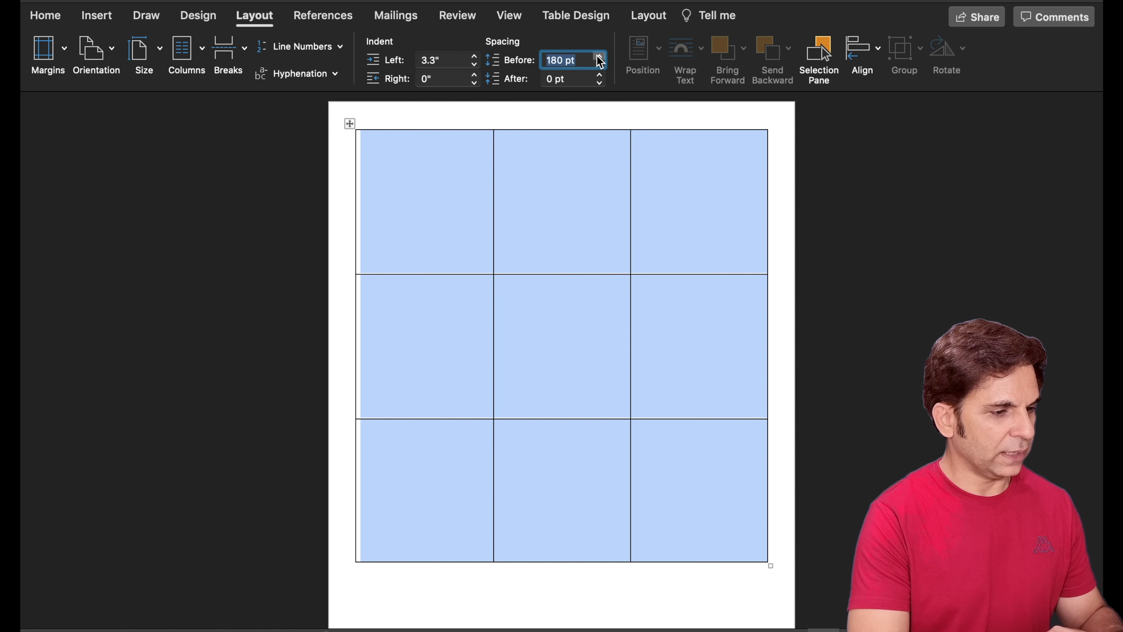
left_click(599, 57)
left_click(598, 57)
left_click(598, 58)
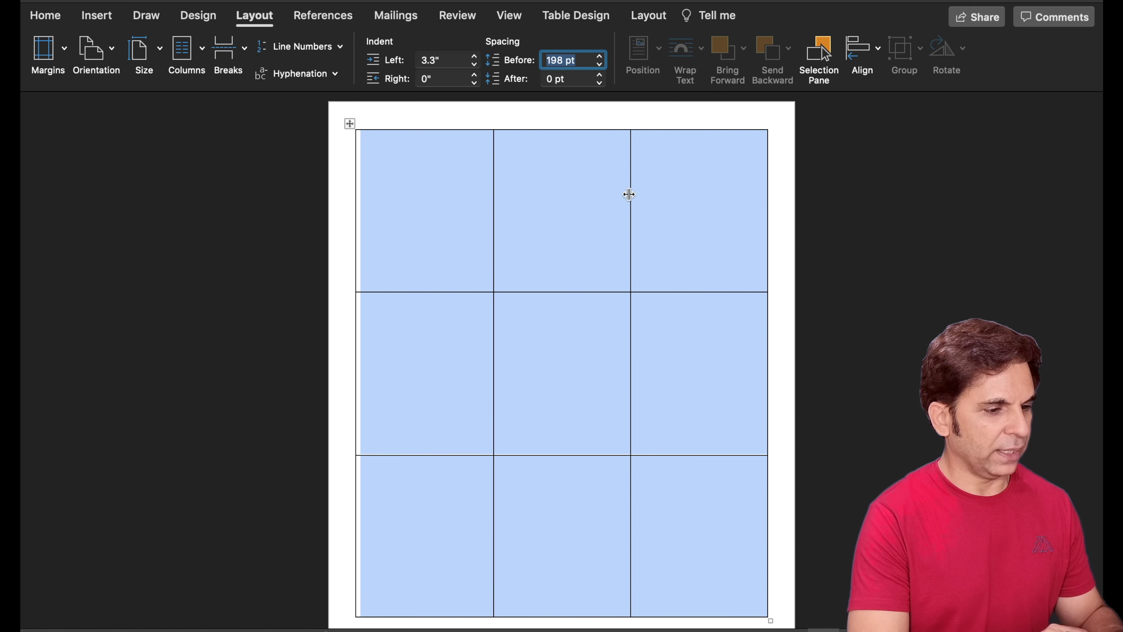
left_click(614, 204)
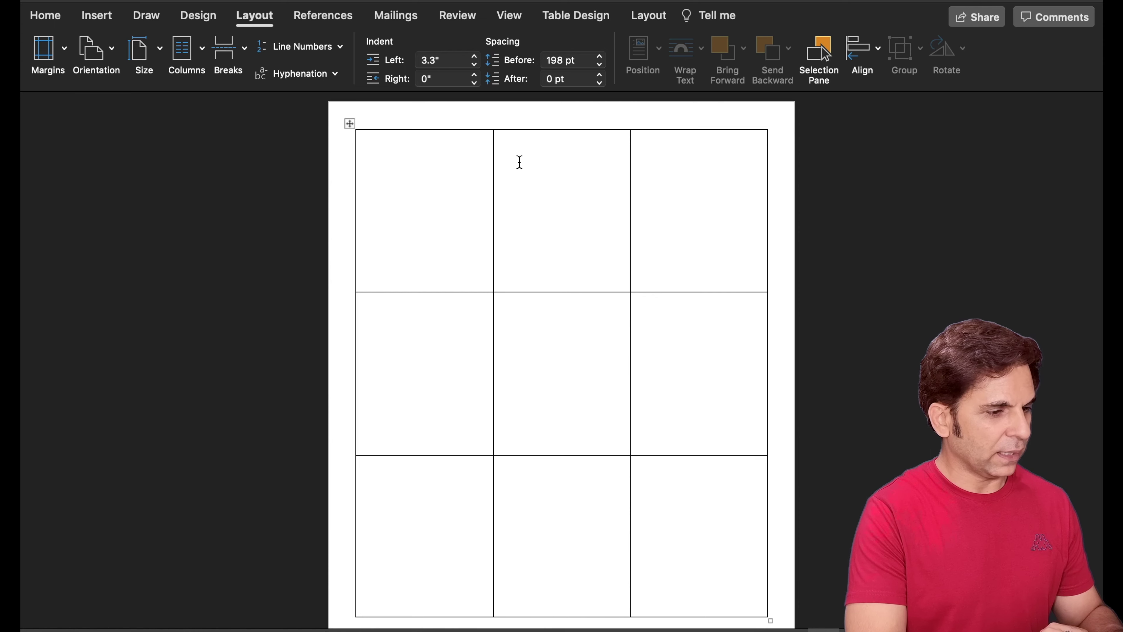
- Apply No Spacing style and draw a rectangle banner across the first cell's top
left_click(47, 17)
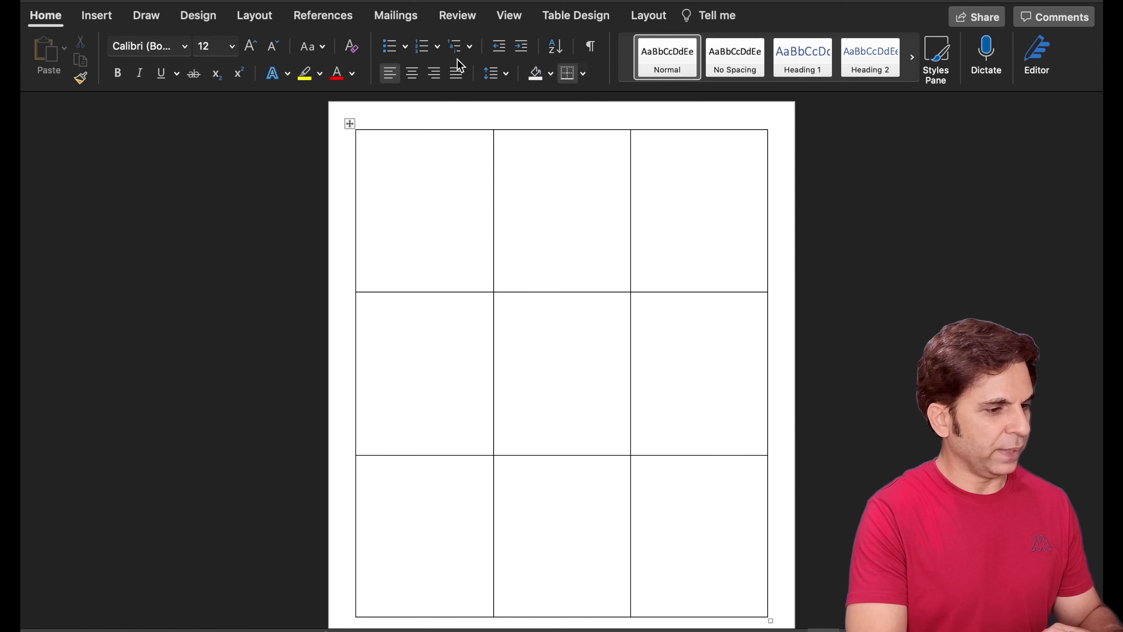
left_click(740, 60)
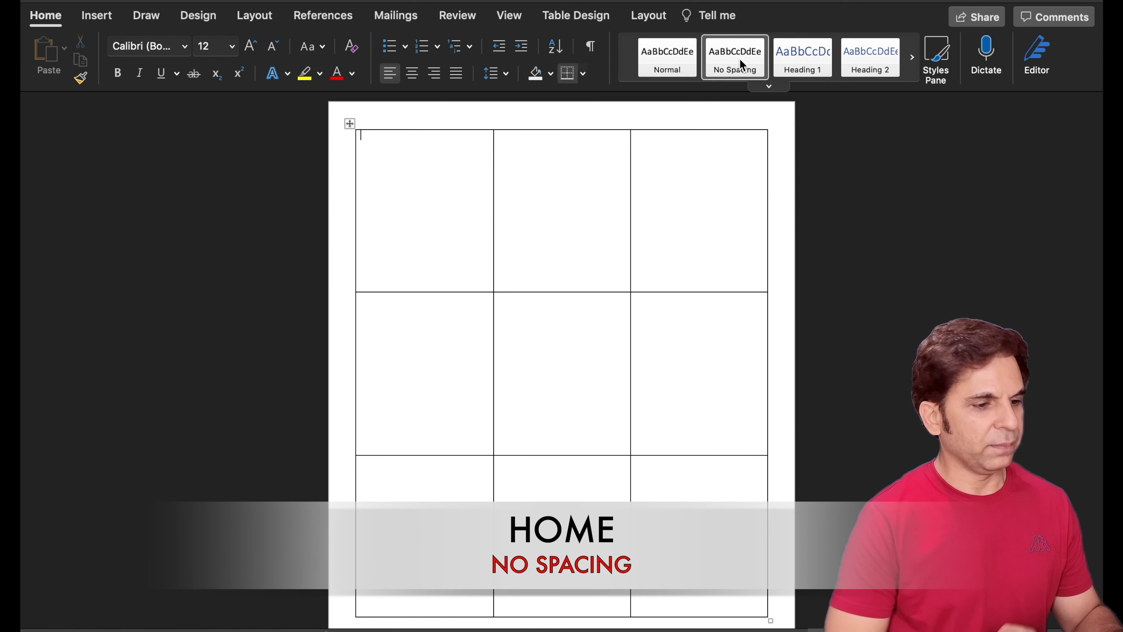
left_click(97, 17)
left_click(224, 53)
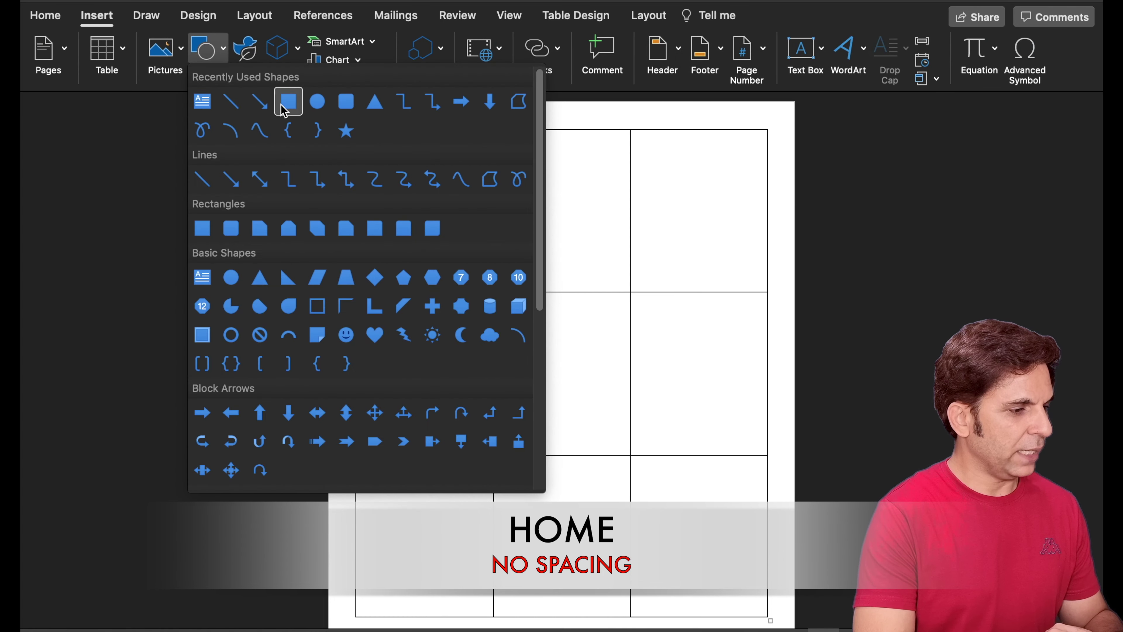
left_click(288, 101)
mouse_move(359, 135)
left_mouse_down()
mouse_move(377, 151)
mouse_move(488, 166)
left_mouse_up()
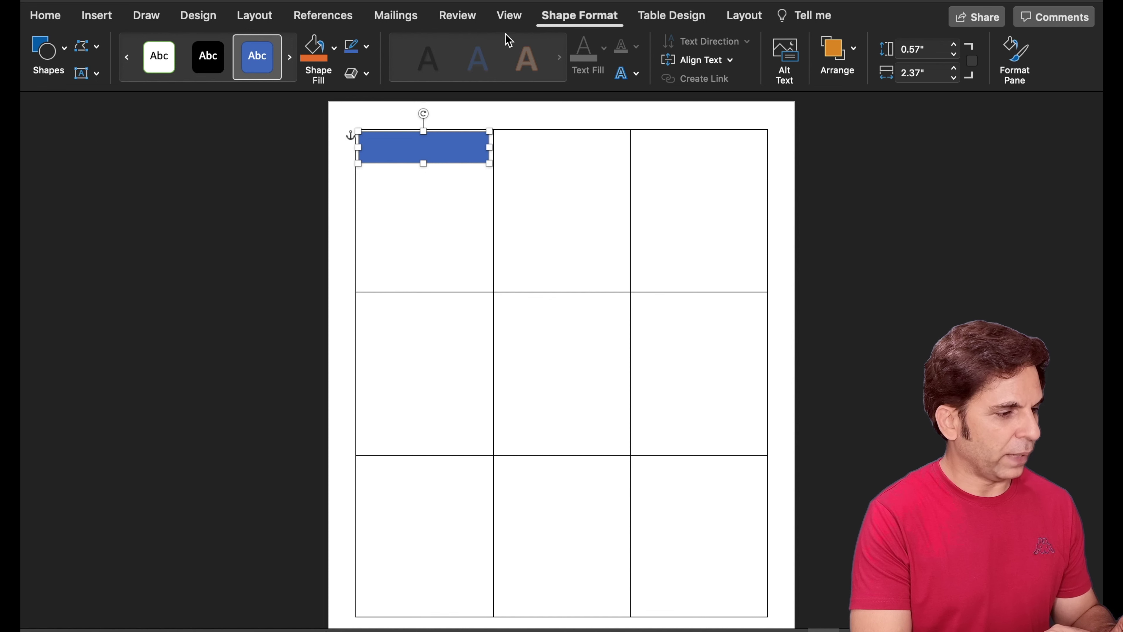
- Remove the rectangle's outline and fill it light blue
left_click(367, 48)
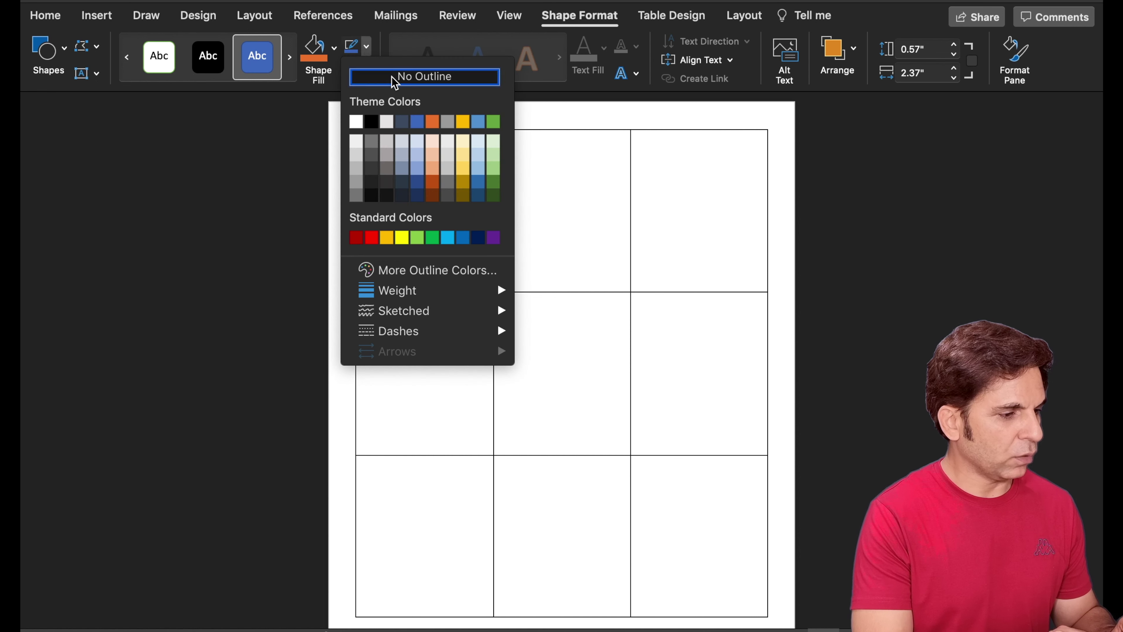
left_click(395, 79)
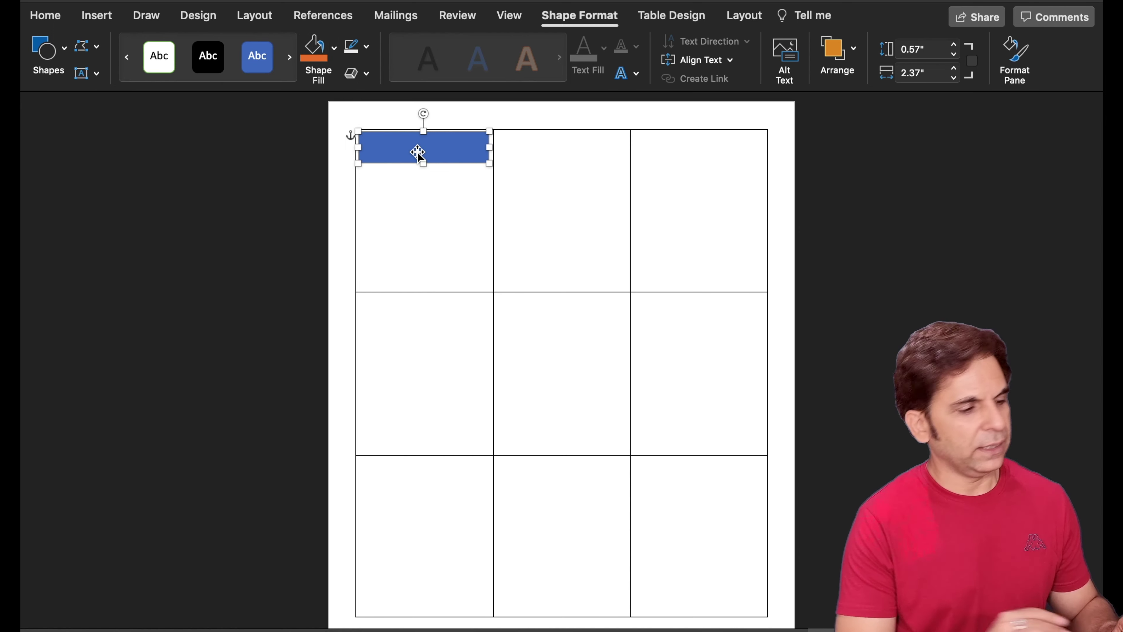
left_click(335, 47)
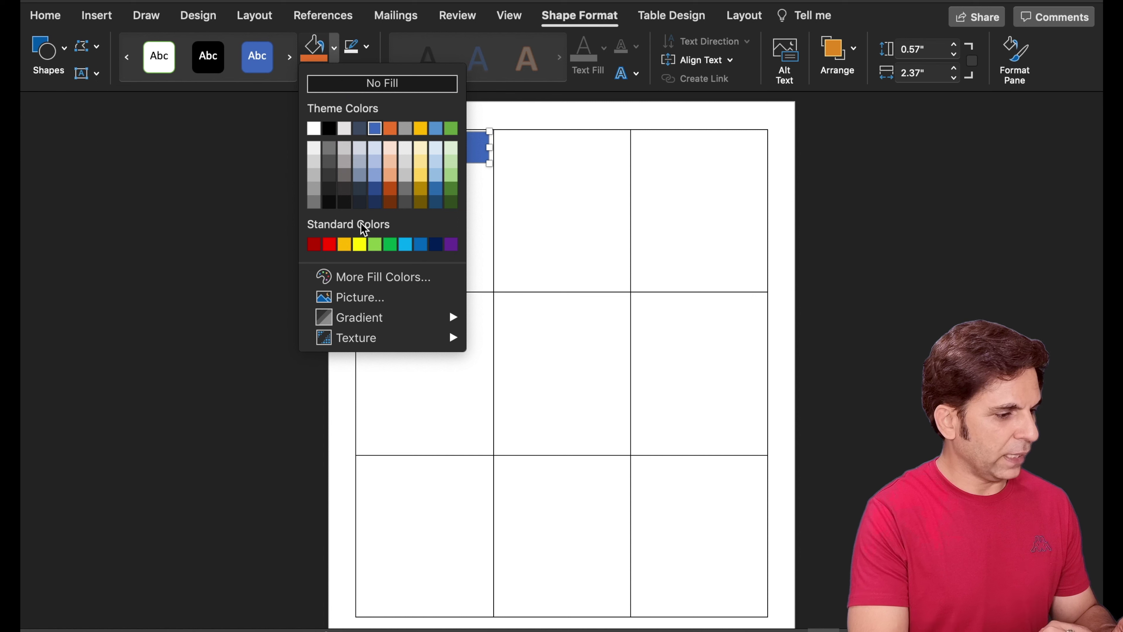
left_click(405, 244)
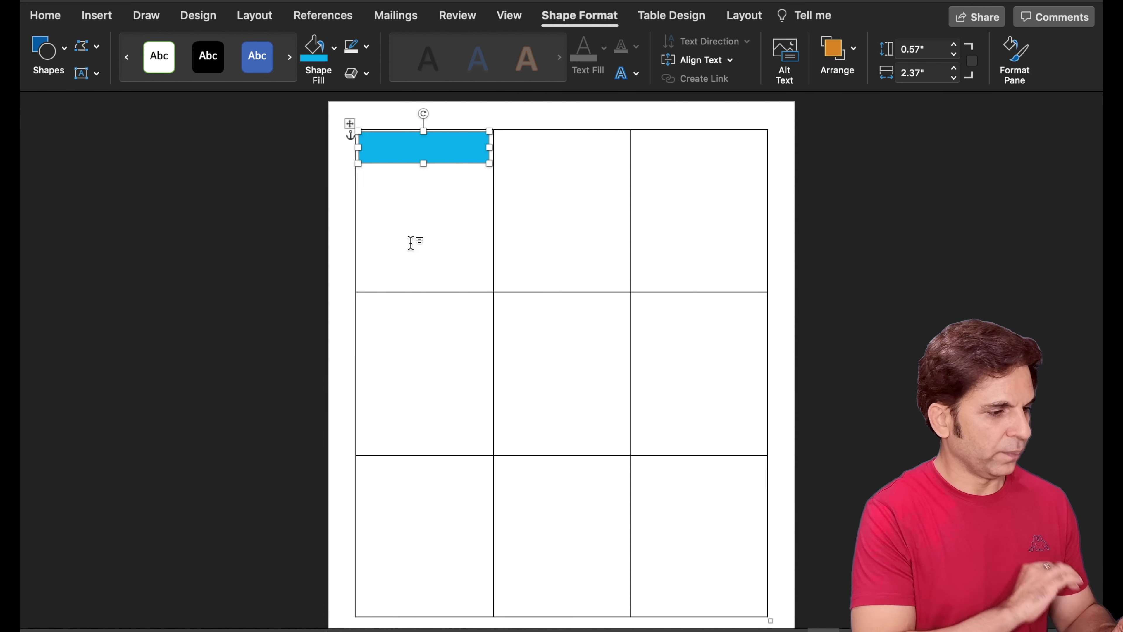
left_click(338, 49)
left_click(483, 210)
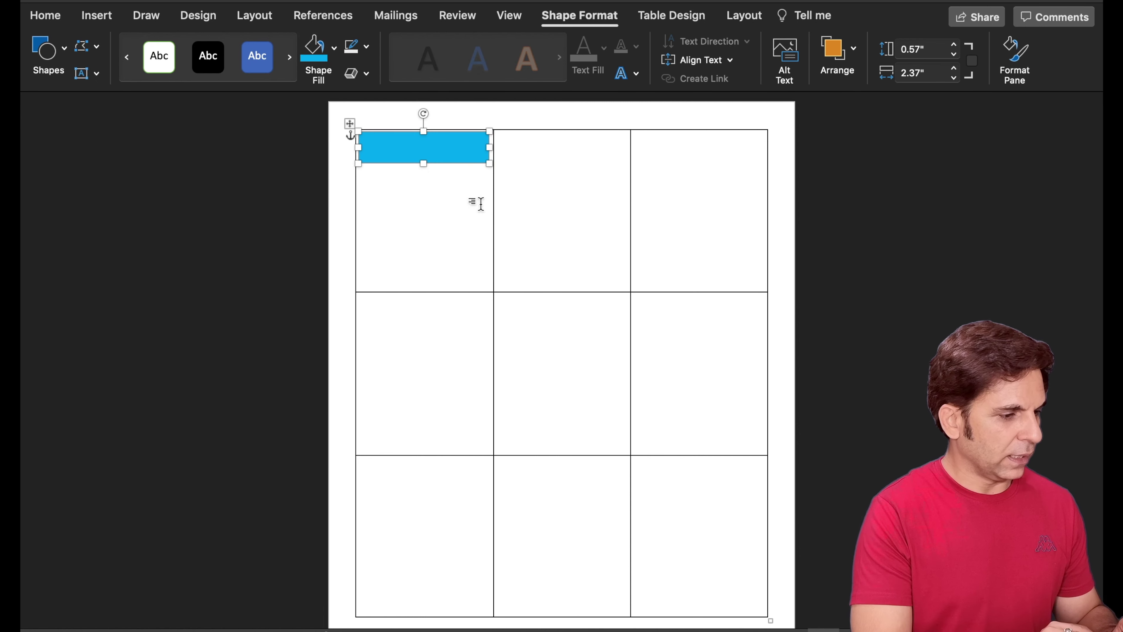
- Add the text 'TechGyan VM' and 'Identity Card' on two lines inside the banner
right_click(430, 148)
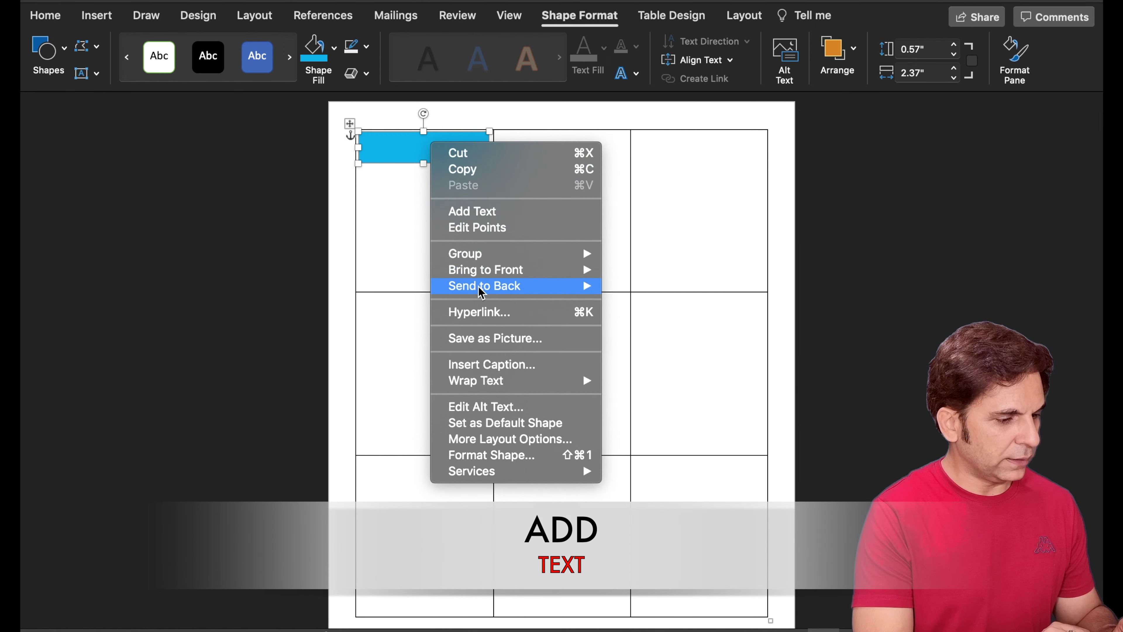
left_click(478, 212)
type("Te")
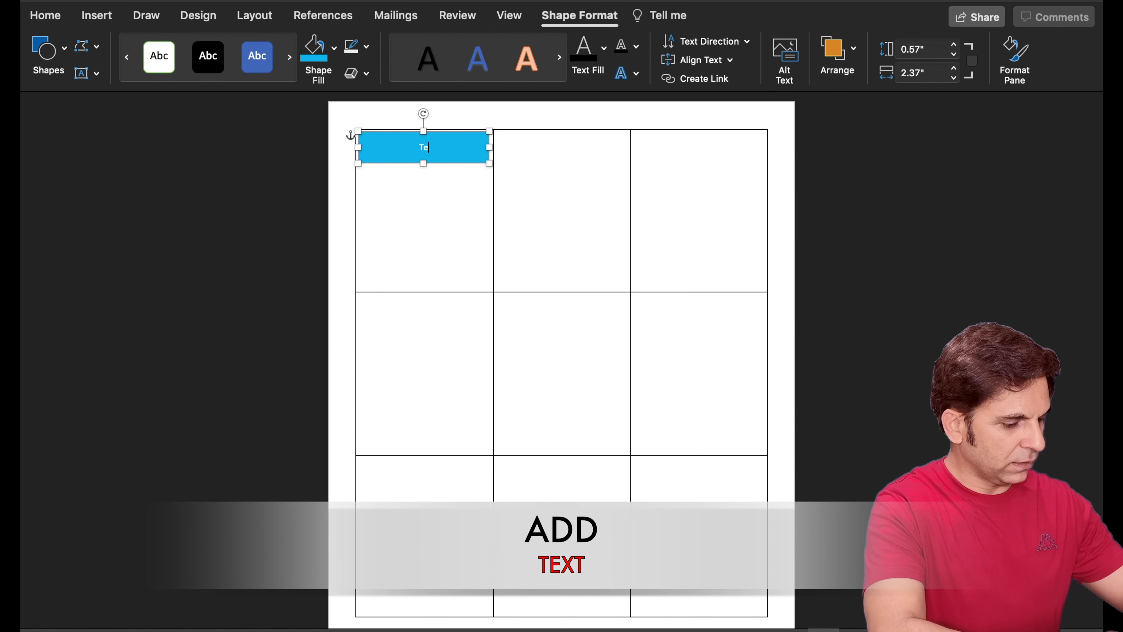
type("chGyan VM")
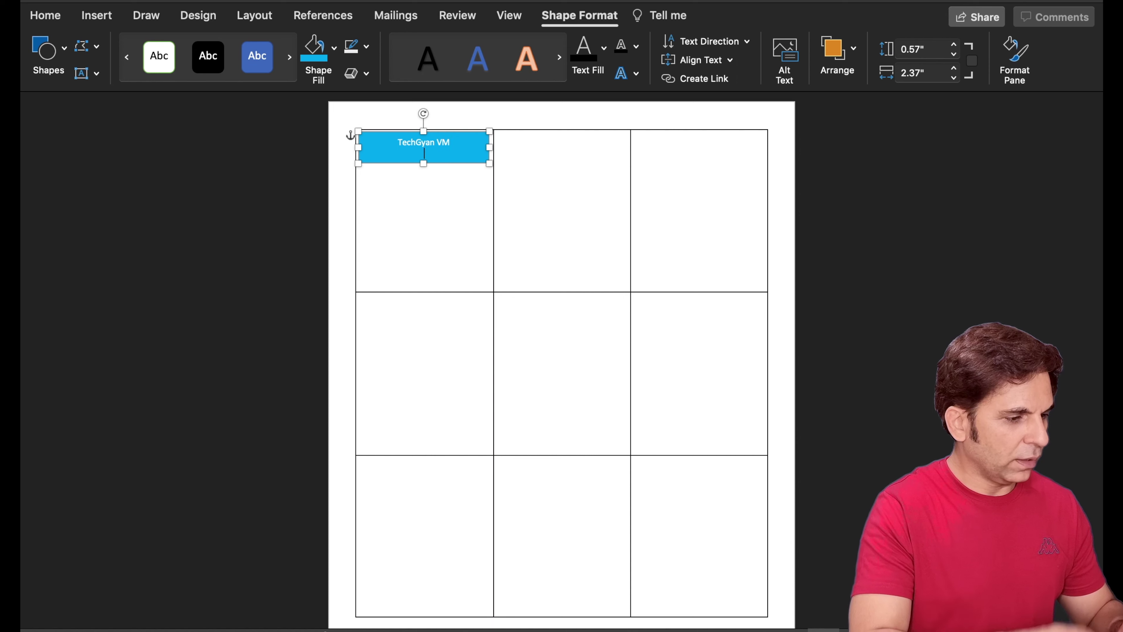
key("Return")
type("Identity Card")
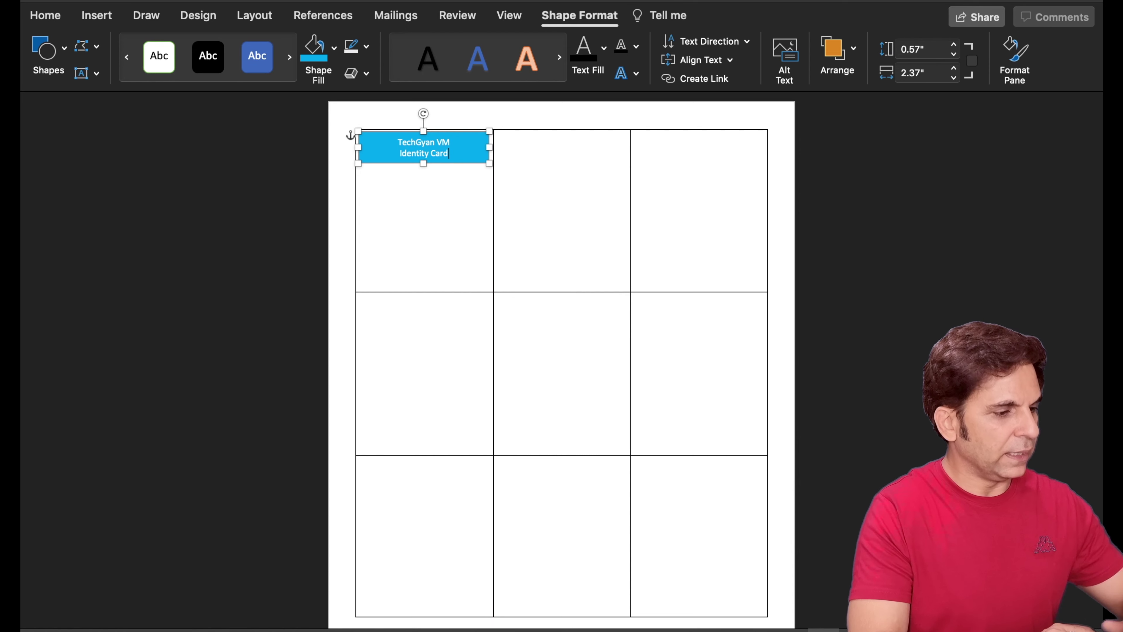
- Set the banner text font to Times New Roman
left_click(47, 18)
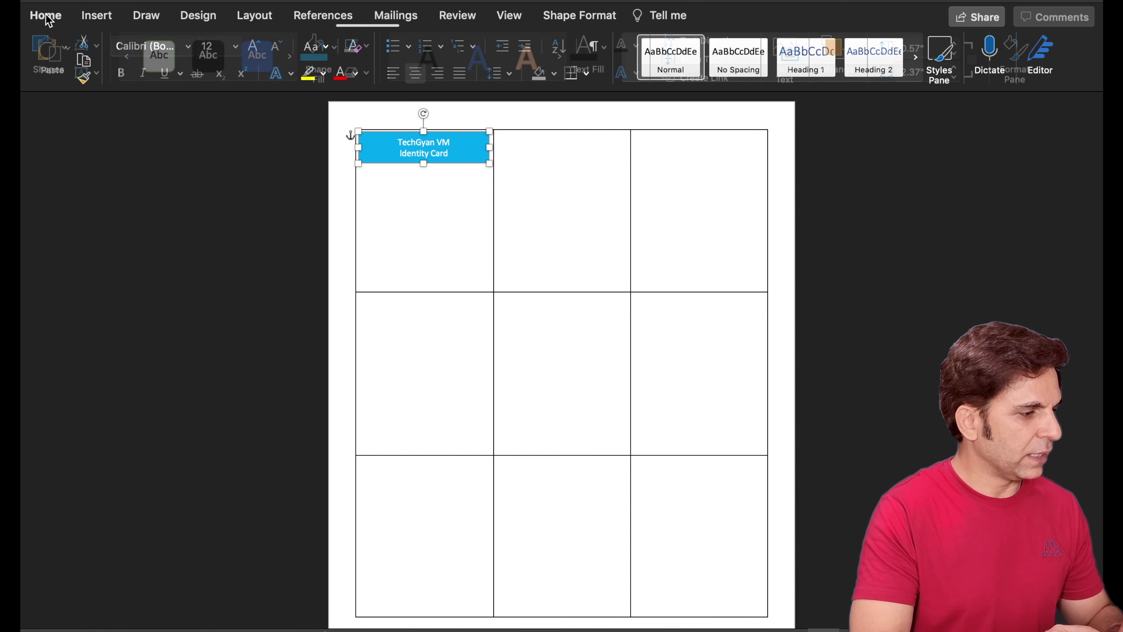
left_click(185, 45)
left_click(197, 224)
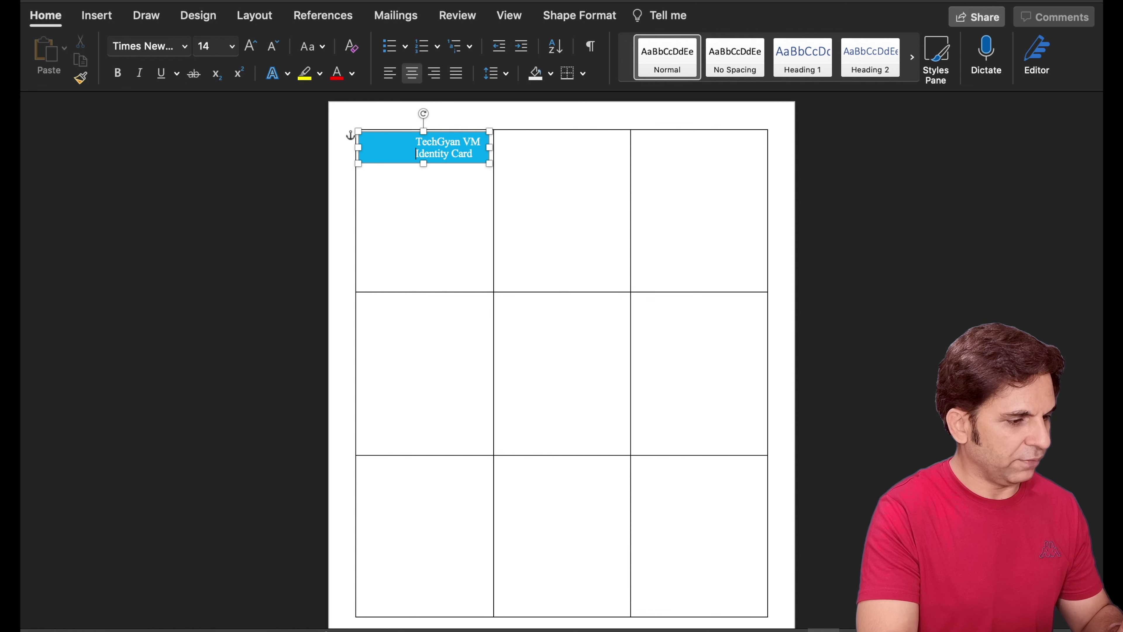
left_click(434, 229)
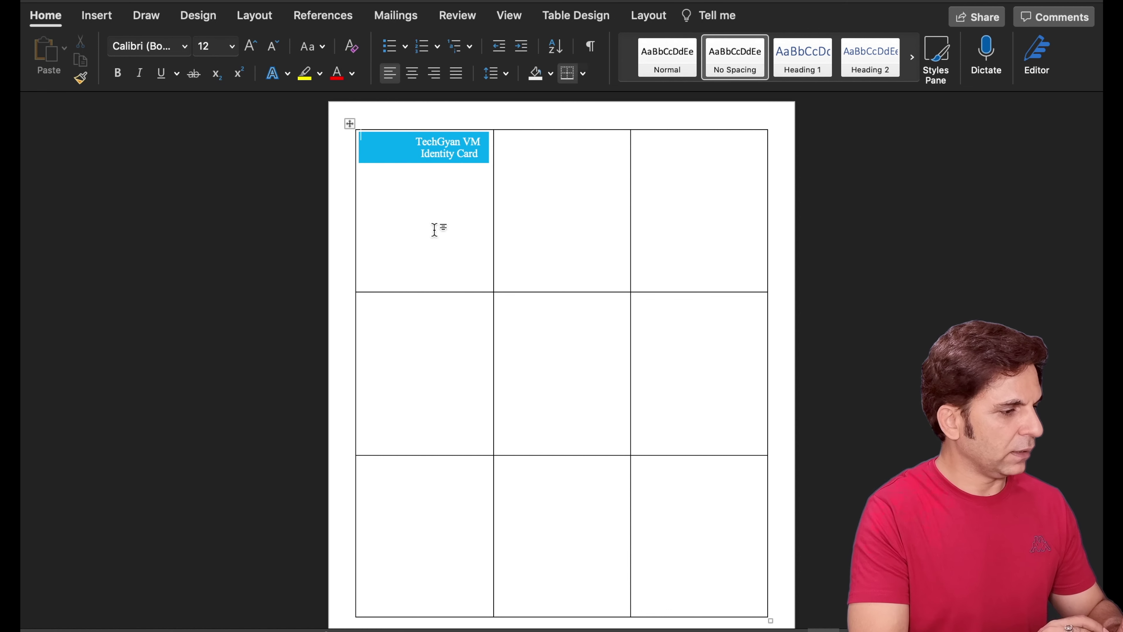
left_click(103, 20)
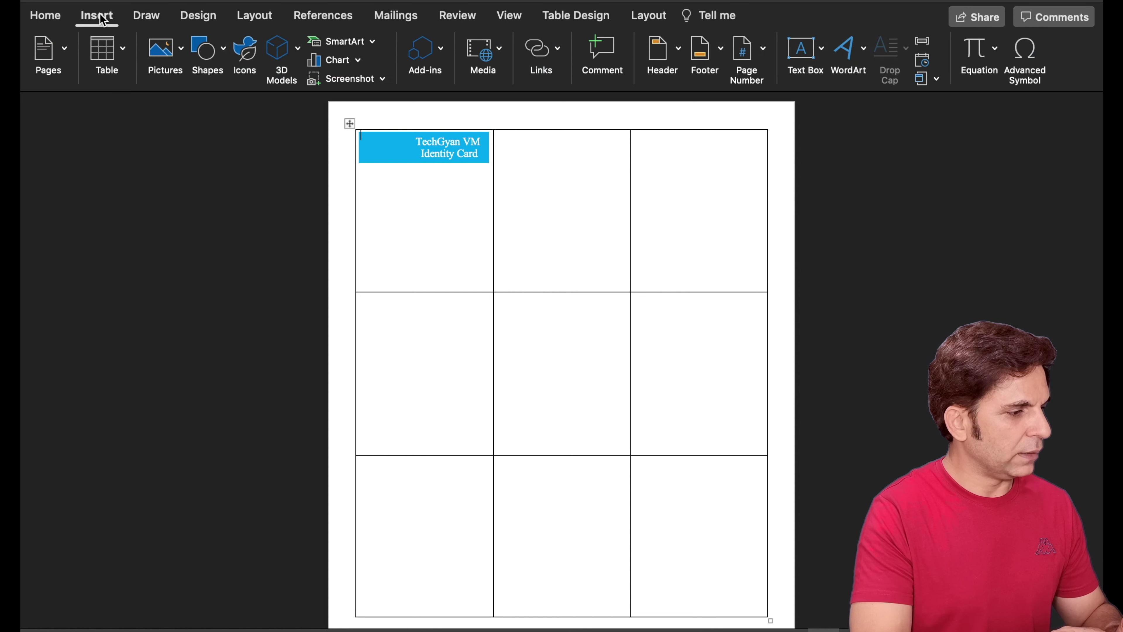
- Insert the 22.png logo and set its wrapping to In Front of Text
left_click(175, 51)
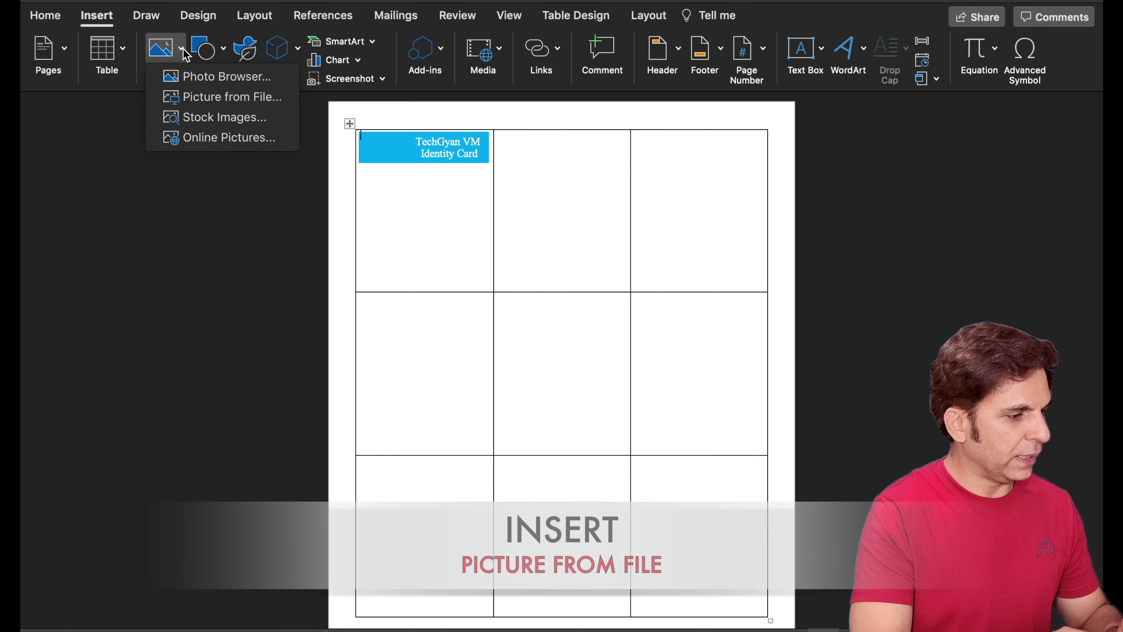
left_click(210, 97)
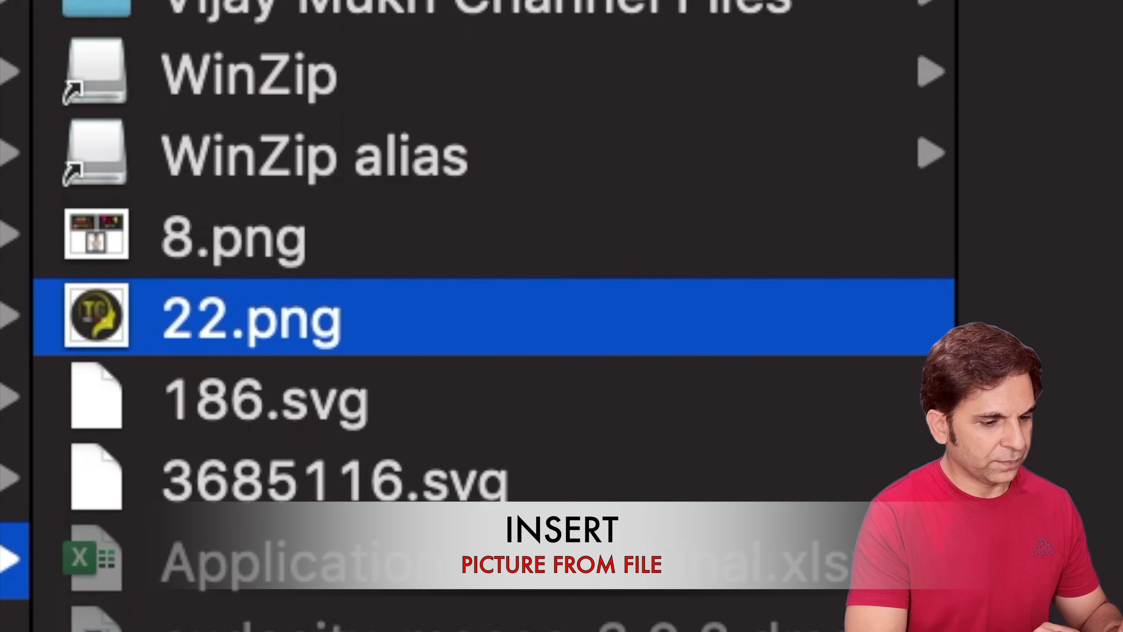
key("Return")
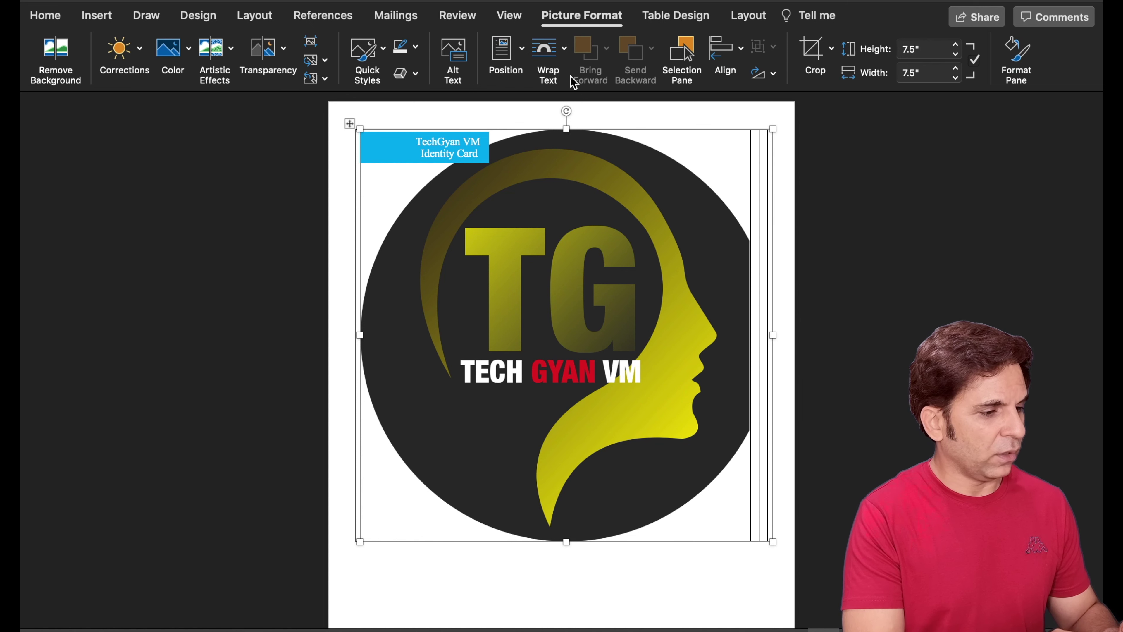
left_click(565, 48)
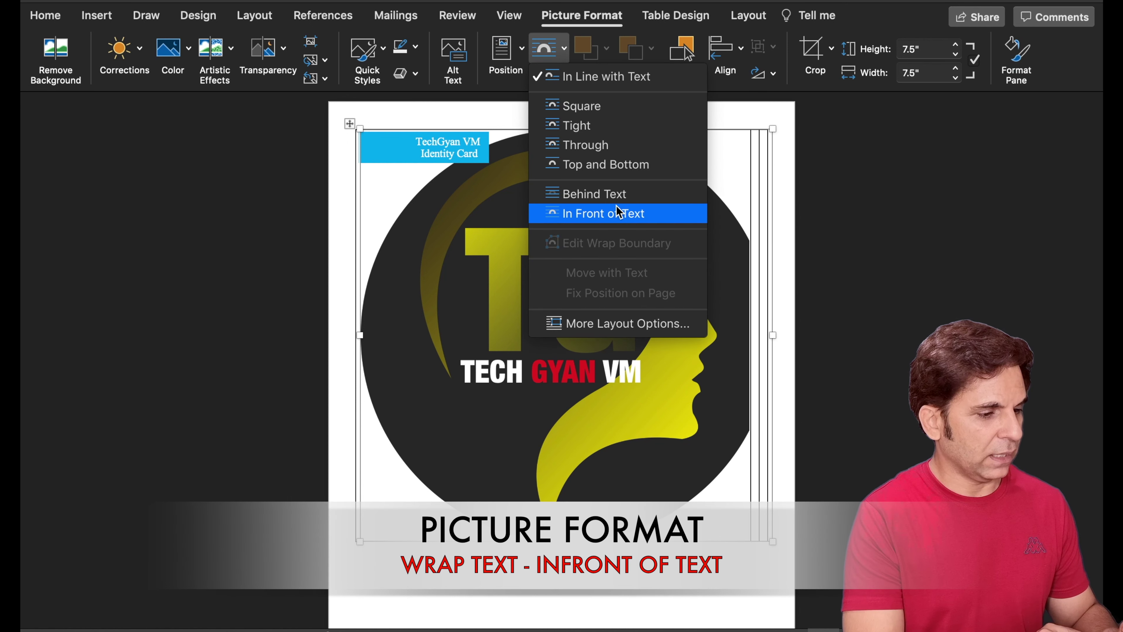
left_click(623, 215)
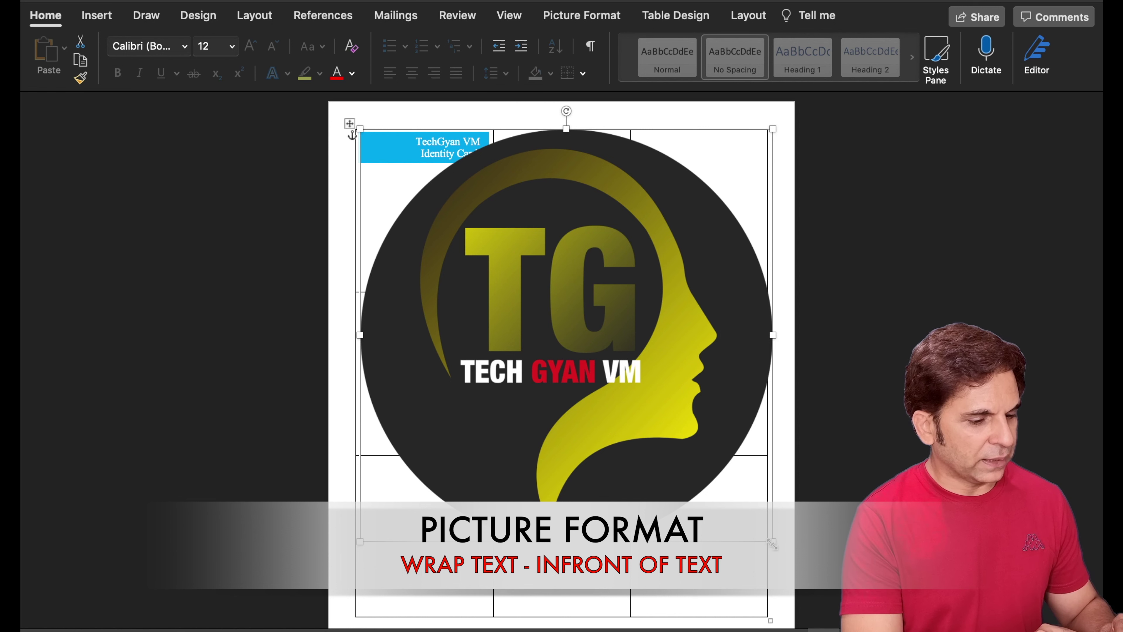
- Shrink the logo to about 0.58 inches and place it at the banner's left end
left_click_drag(772, 543, 392, 161)
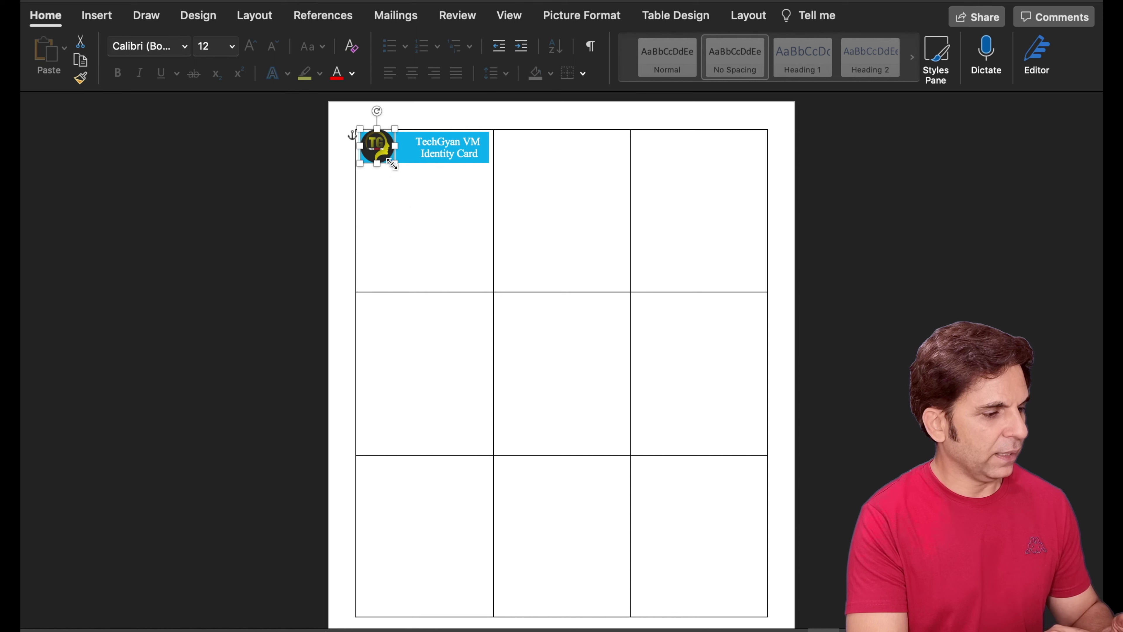
left_click(389, 164)
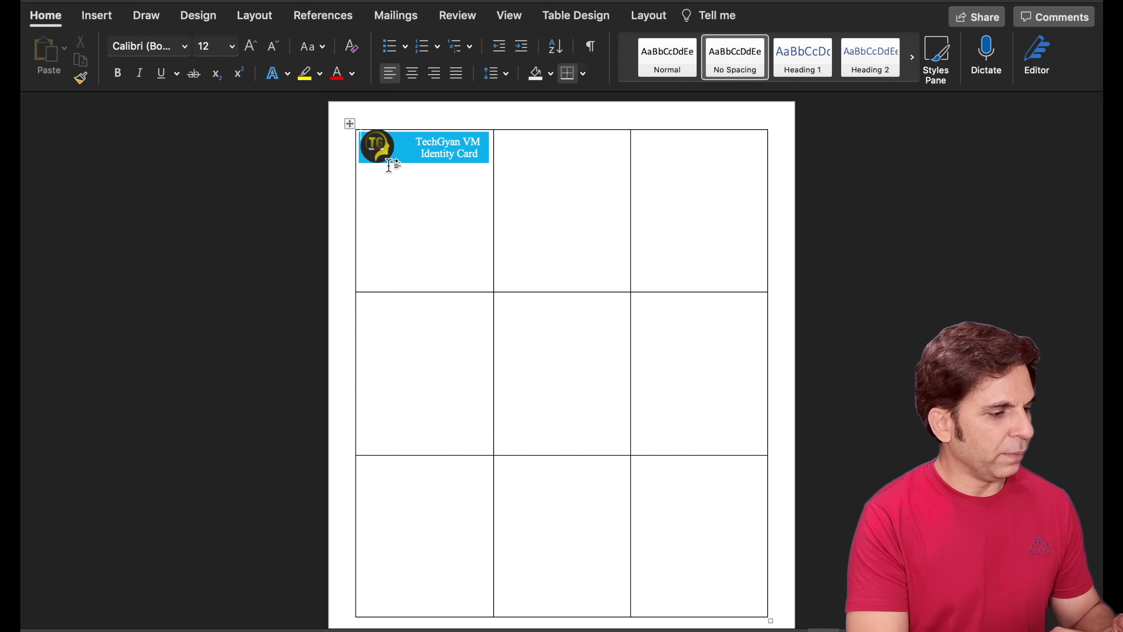
left_click(378, 146)
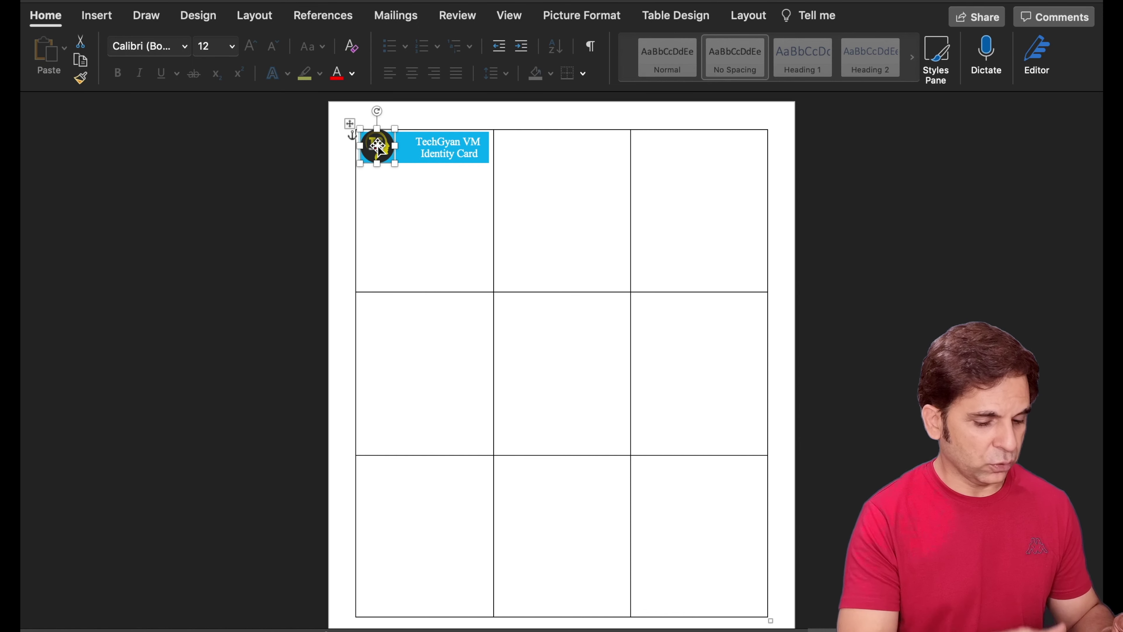
left_click_drag(377, 146, 377, 147)
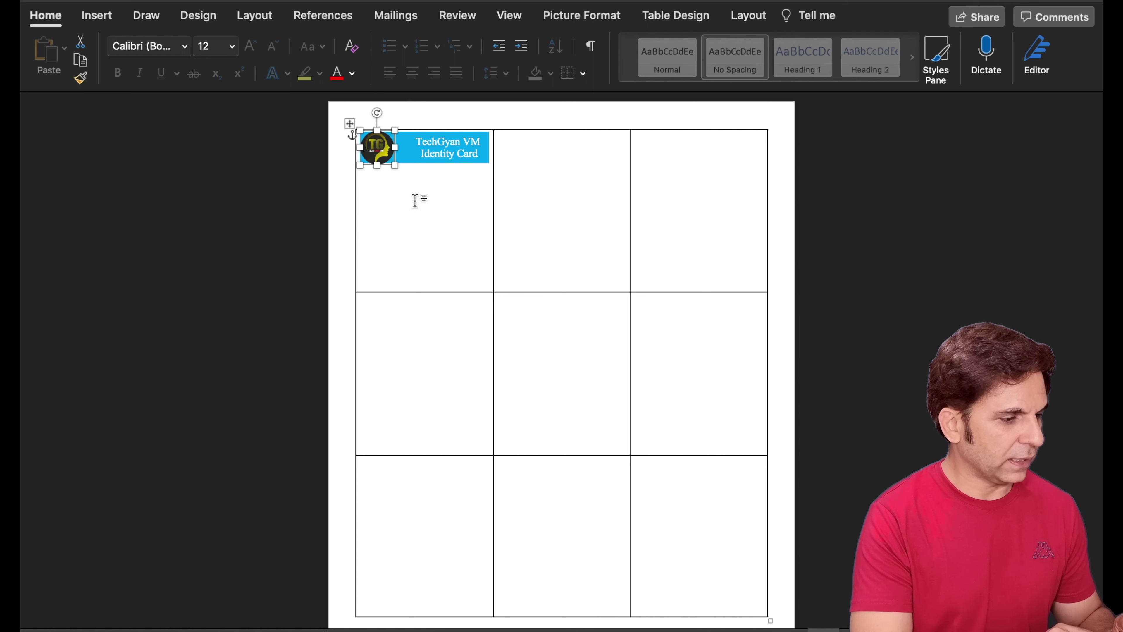
left_click(414, 199)
left_click(376, 150)
left_click_drag(395, 165, 388, 161)
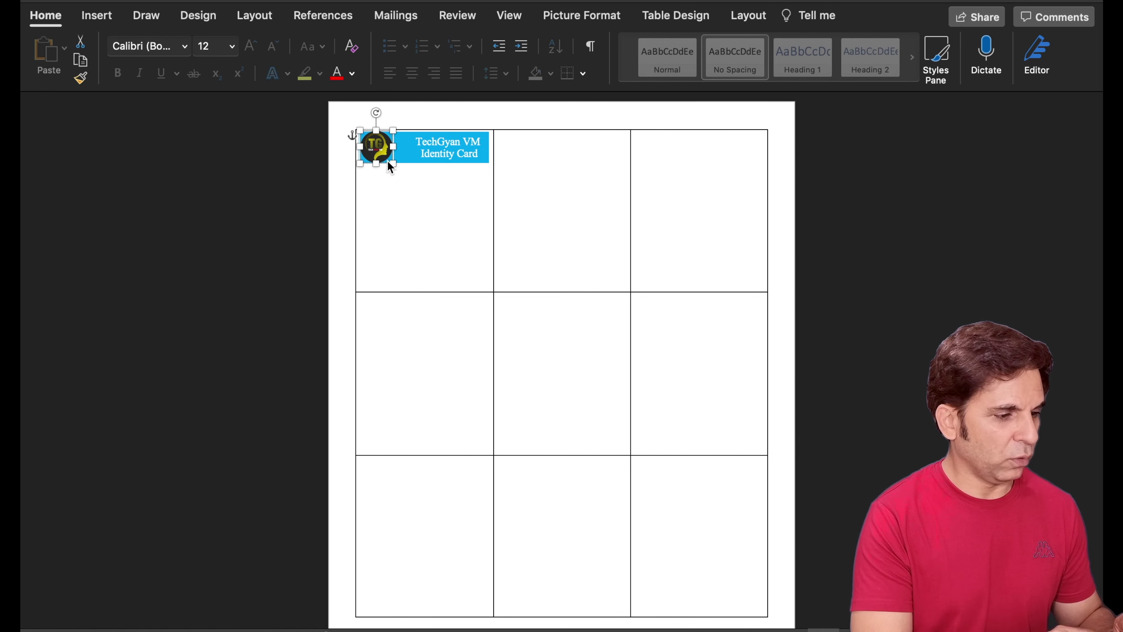
left_click(403, 188)
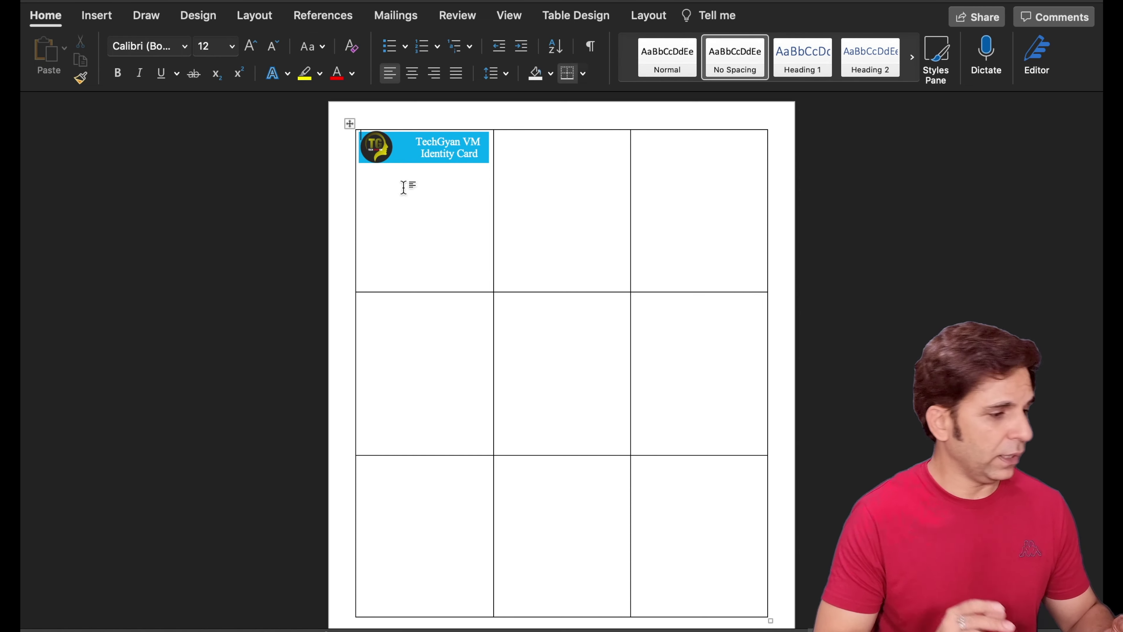
- Widen the blue banner to fill the cell and nudge it slightly left
left_click(413, 145)
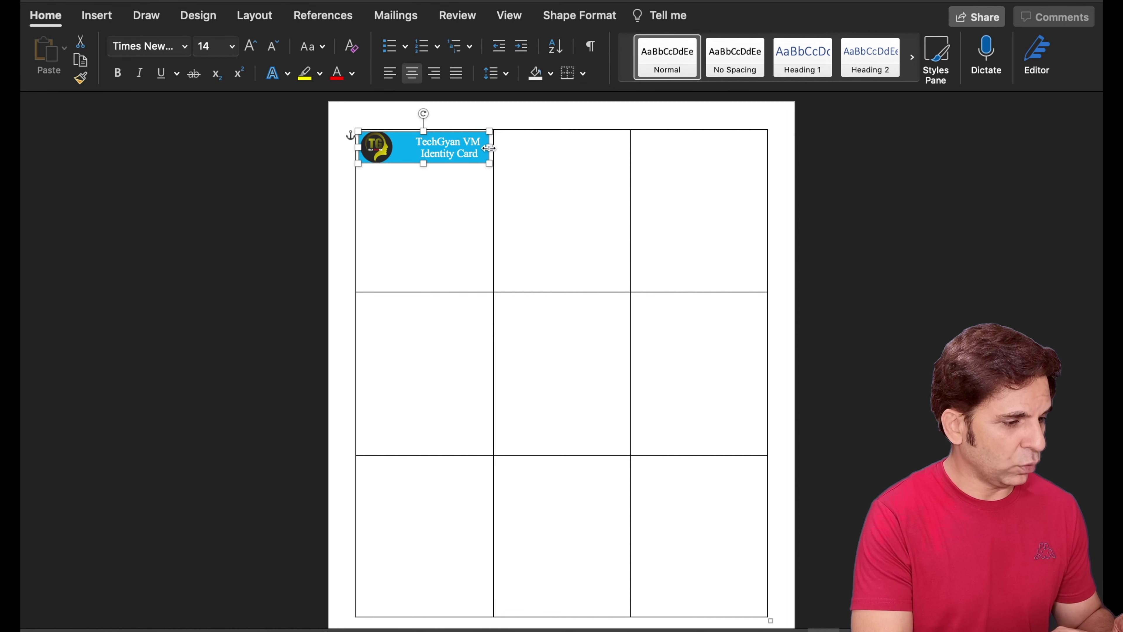
left_click_drag(492, 150, 495, 150)
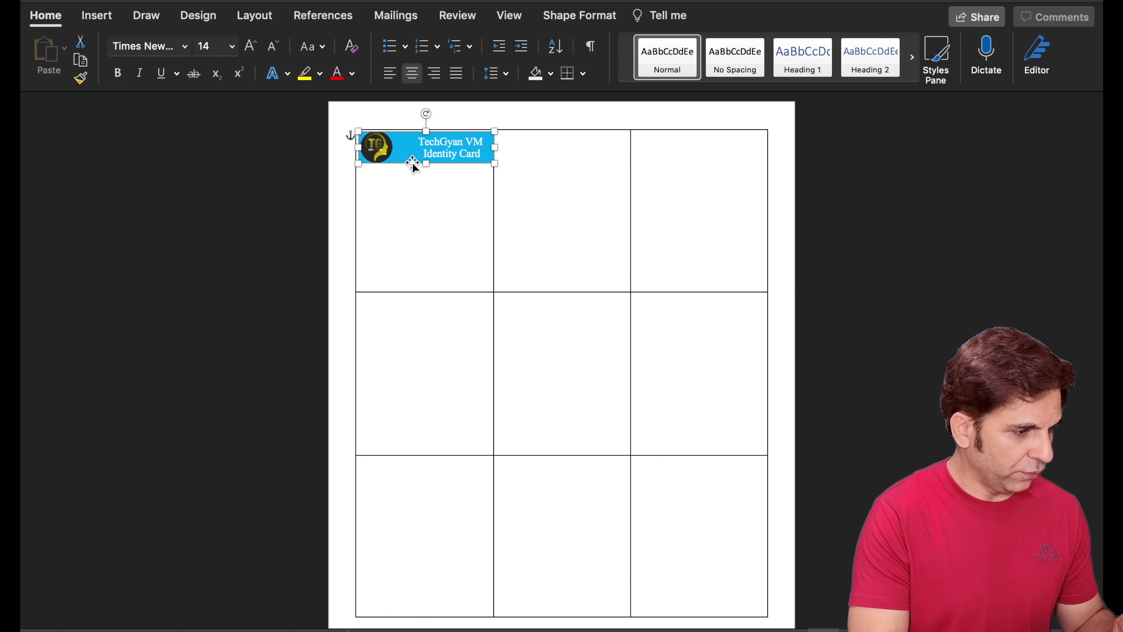
key("Left")
key("Left")
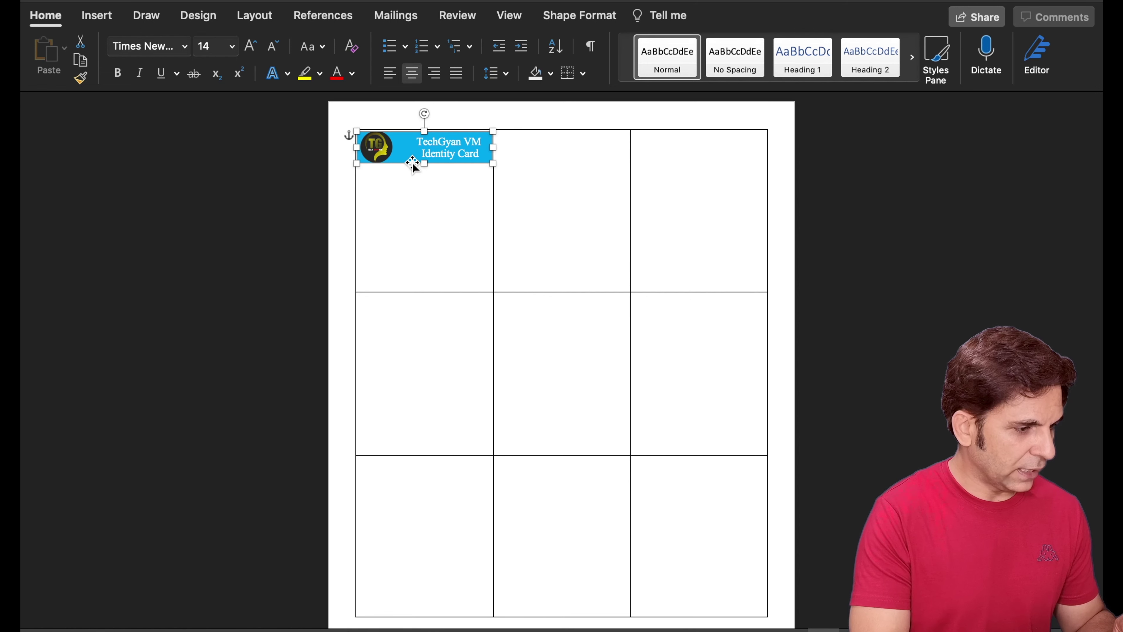
left_click(425, 182)
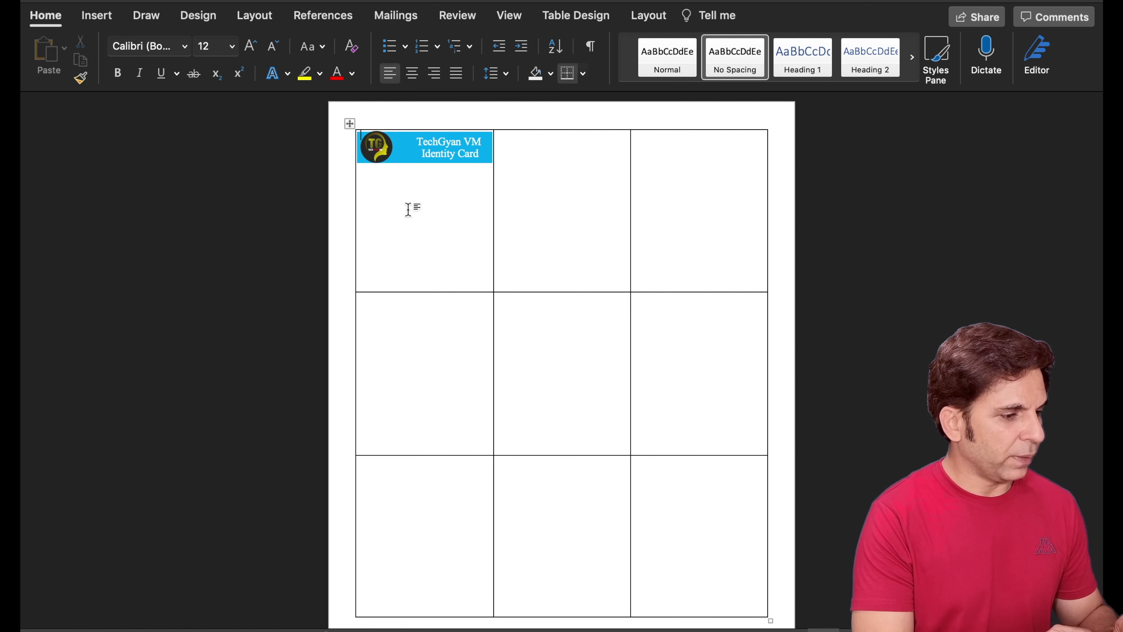
- Type Name:, DOB:, DOJ:, Emp. Code:, Desig: and Signature on separate lines below the banner
left_click(364, 212)
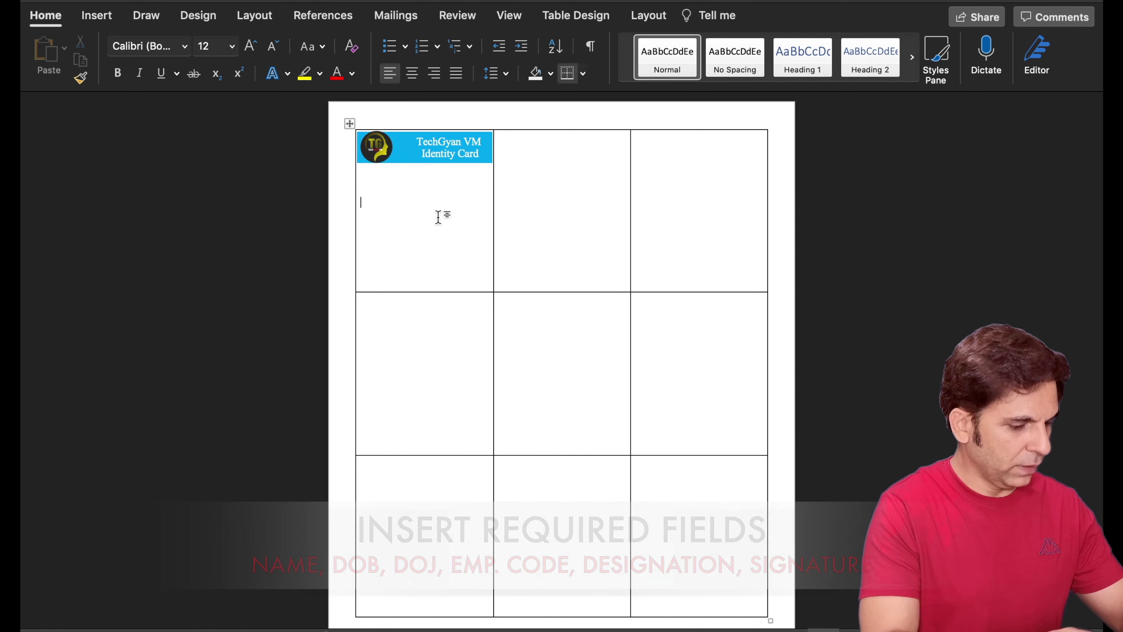
type("Name:")
key("Return")
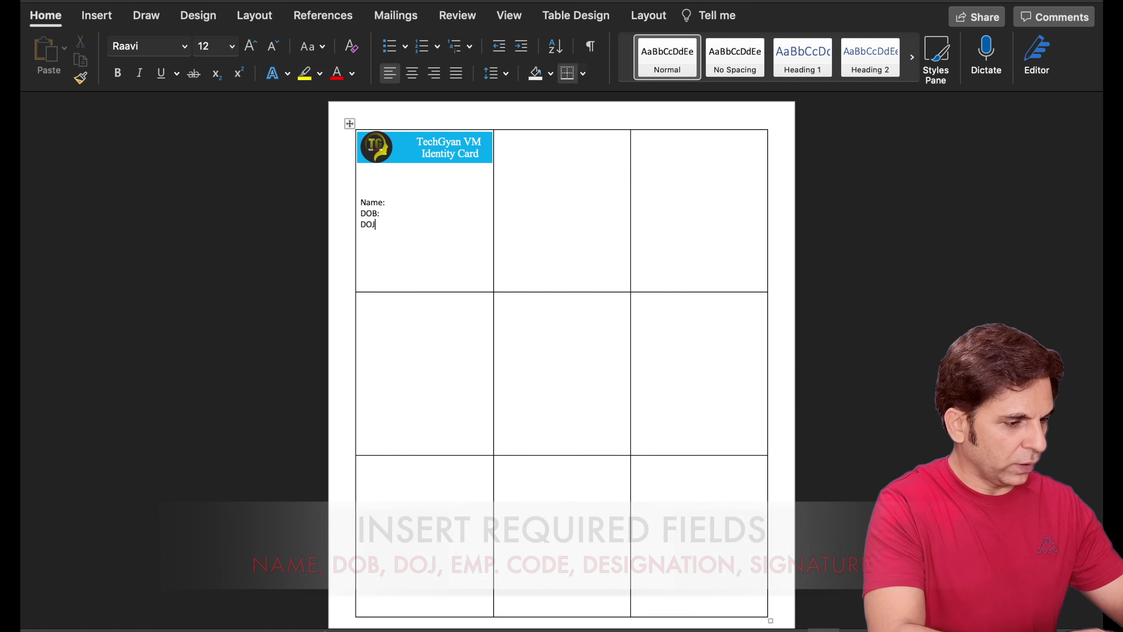
type("J:")
type("Emp. Code:")
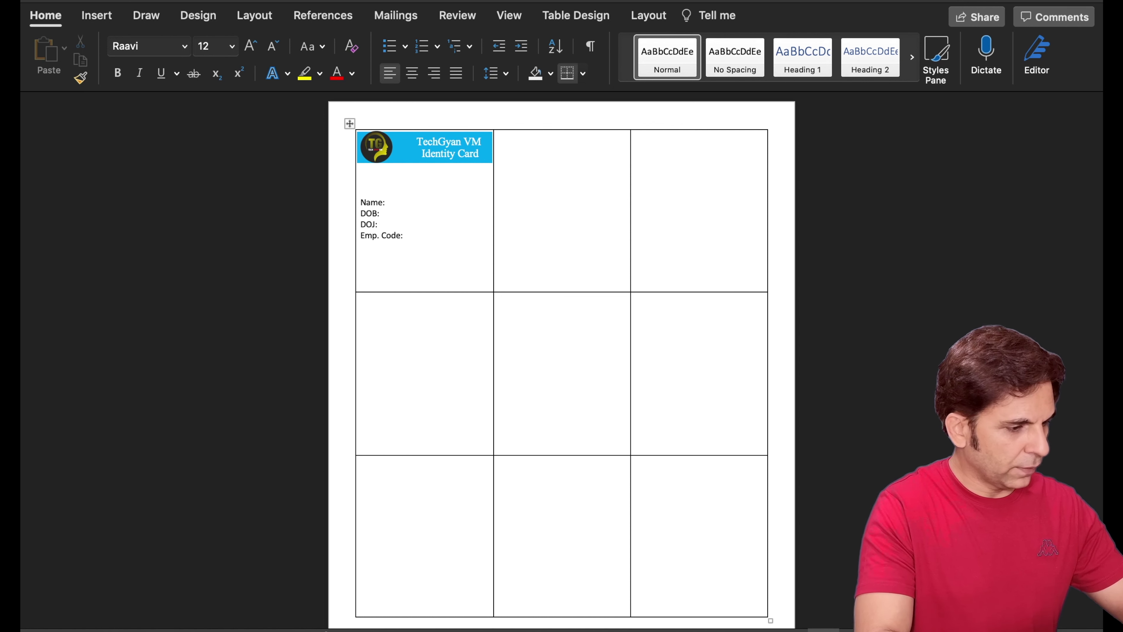
type("p. Code")
key("Return")
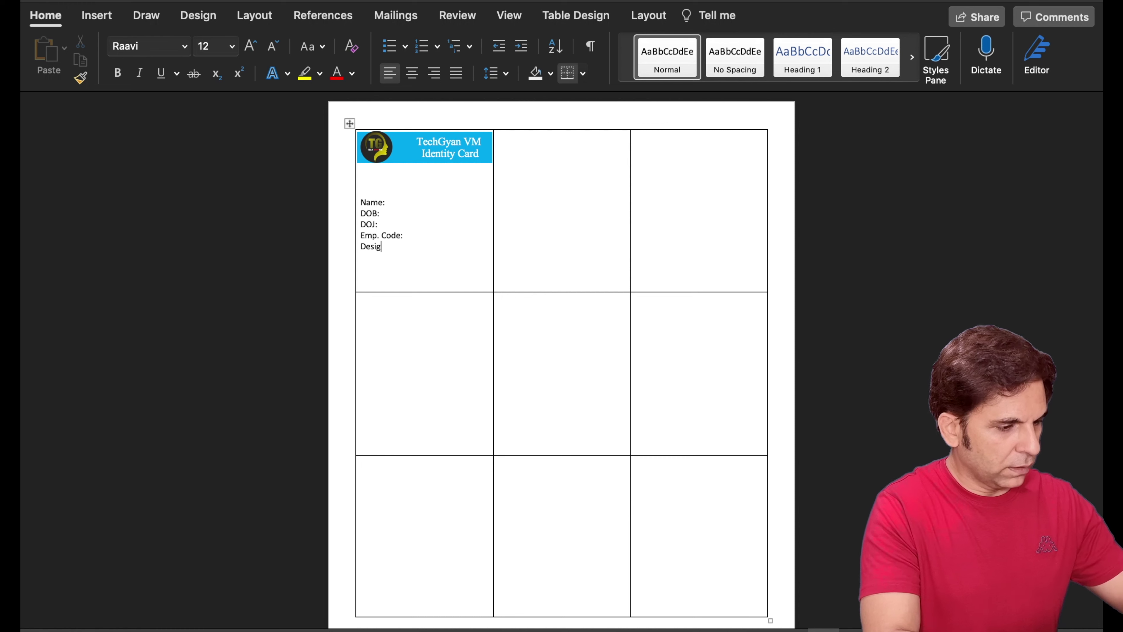
type(": ")
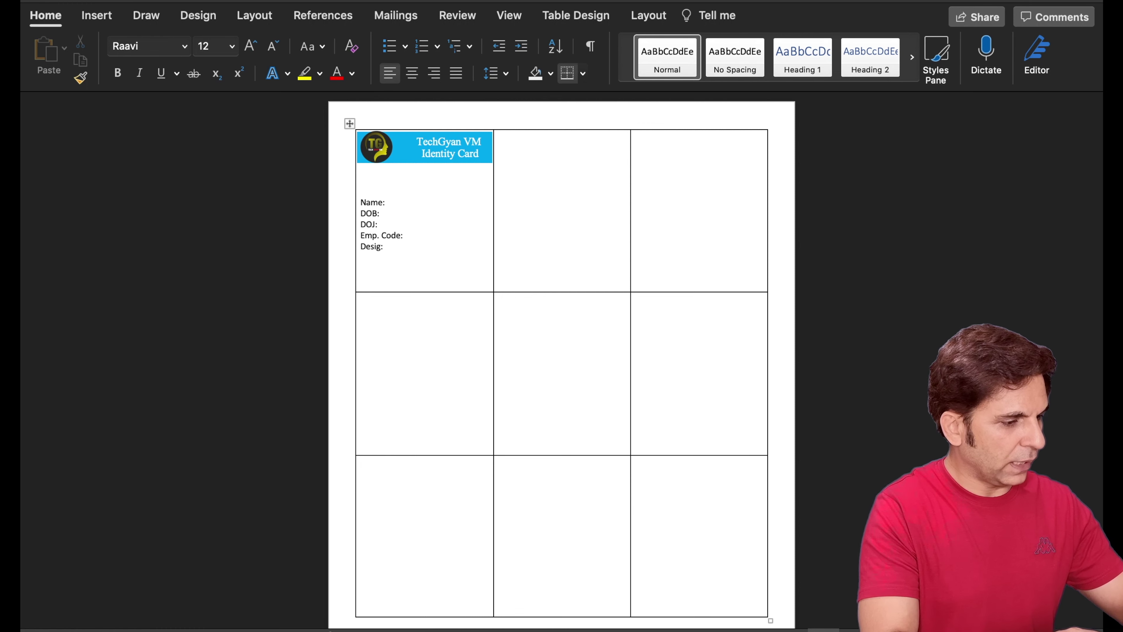
type("Sig")
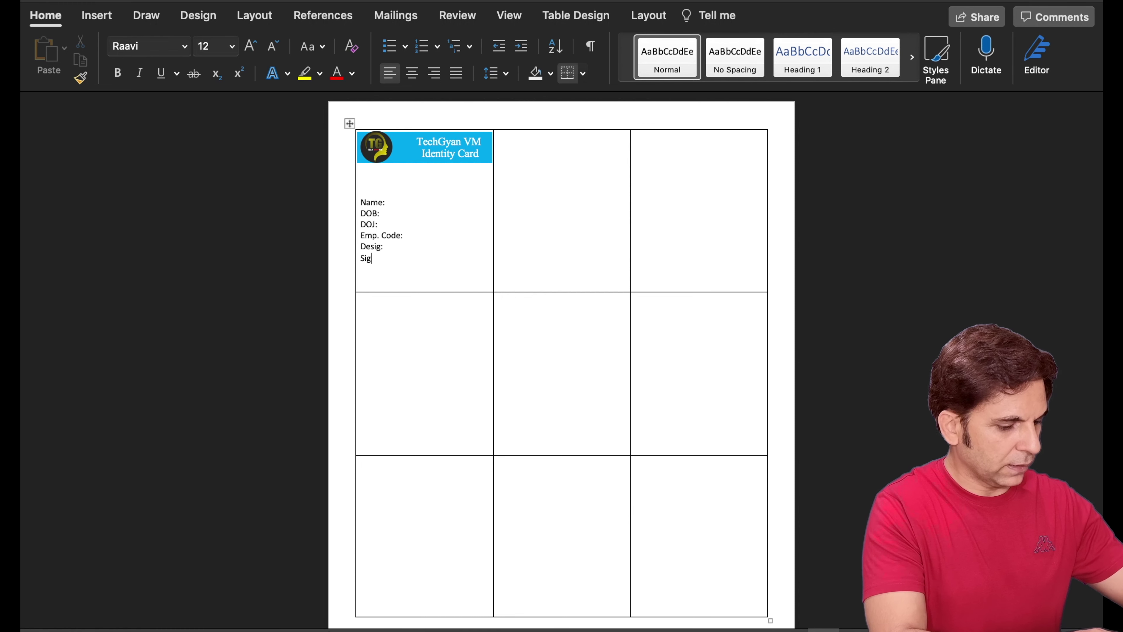
type("nature")
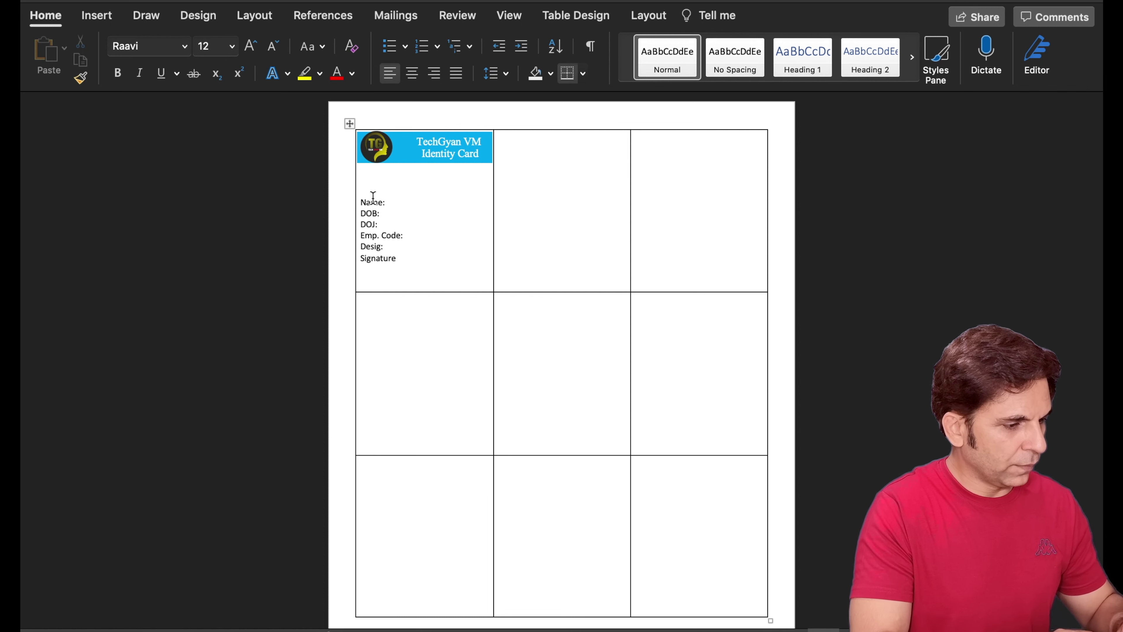
key("Return")
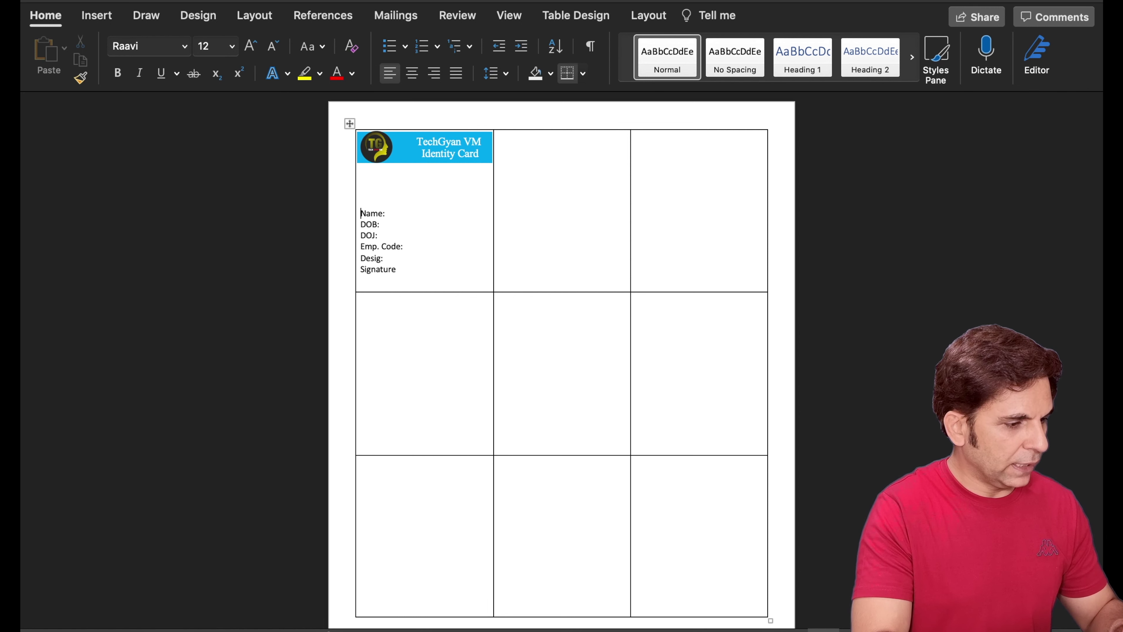
key("BackSpace")
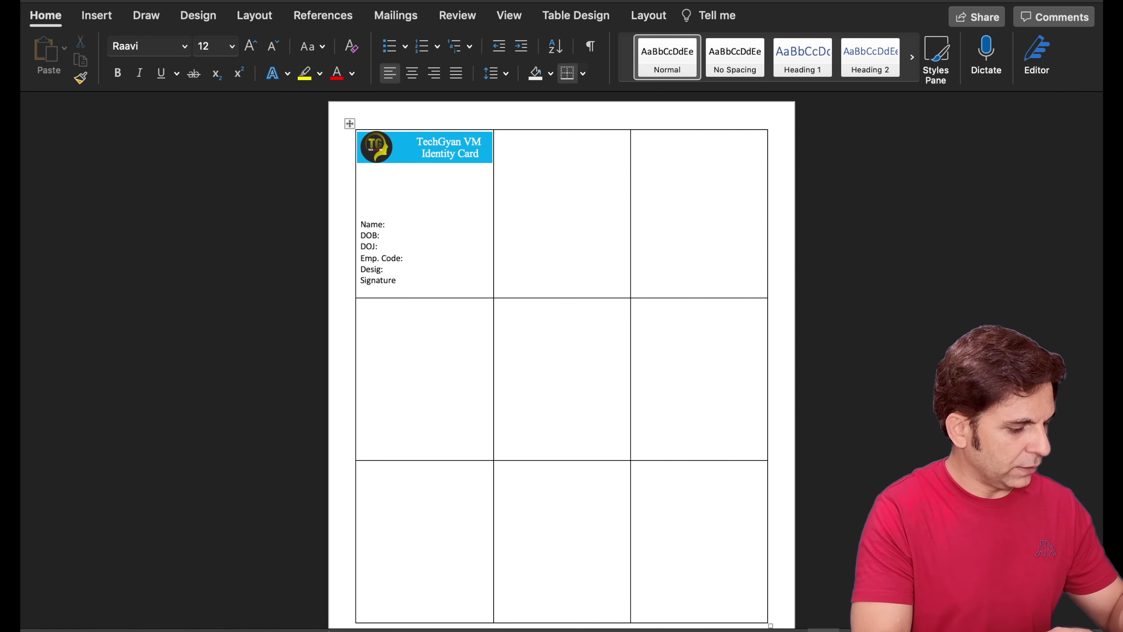
key("Return")
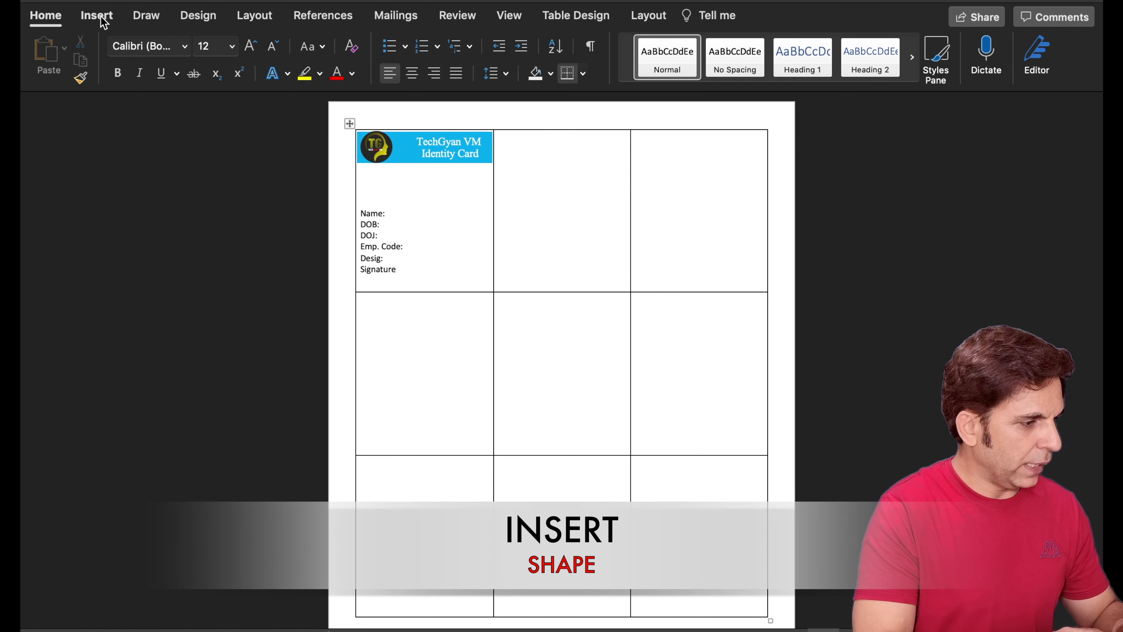
- Draw a 0.86" by 0.95" rectangle photo placeholder below the header banner
left_click(104, 22)
left_click(221, 50)
left_click(293, 110)
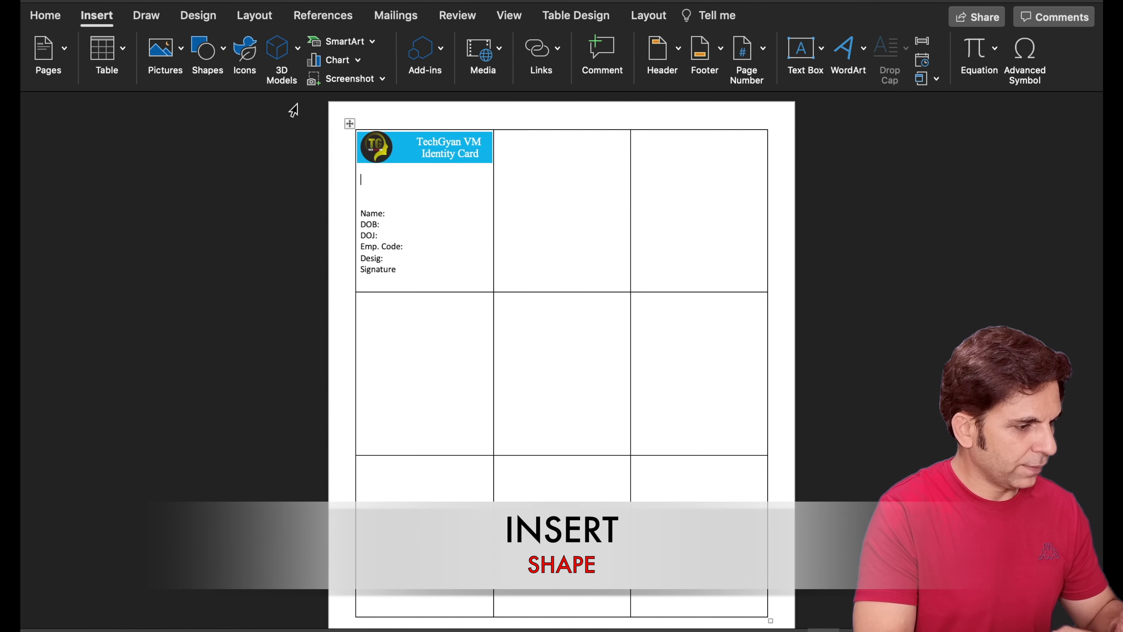
mouse_move(393, 171)
left_mouse_down()
mouse_move(445, 219)
mouse_move(424, 200)
left_mouse_up()
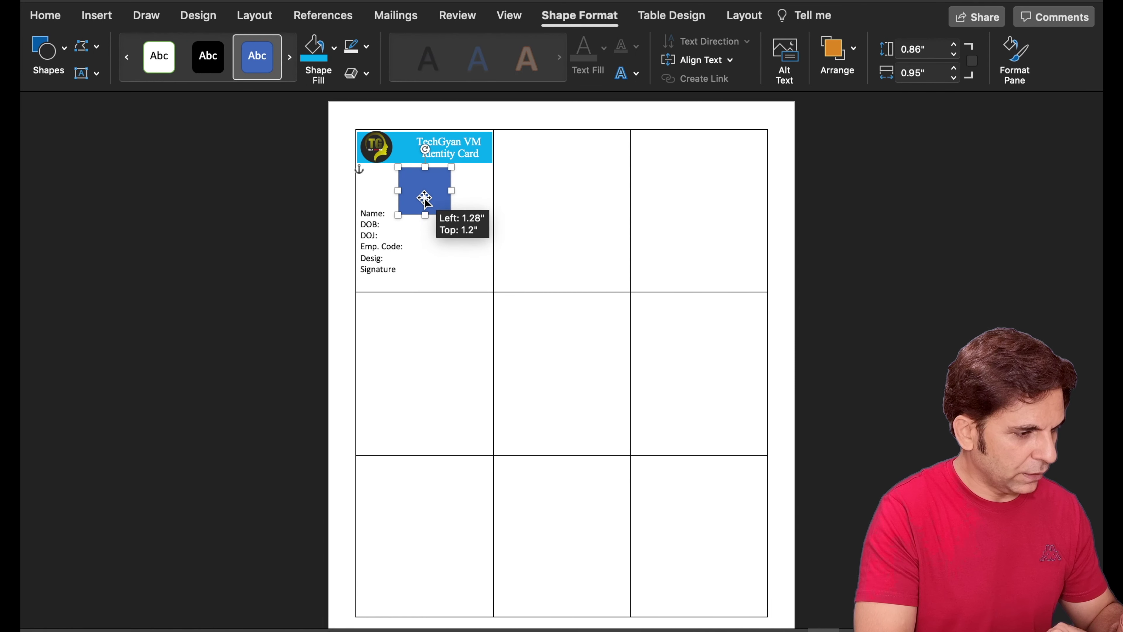
left_click_drag(423, 199, 424, 201)
left_click(468, 186)
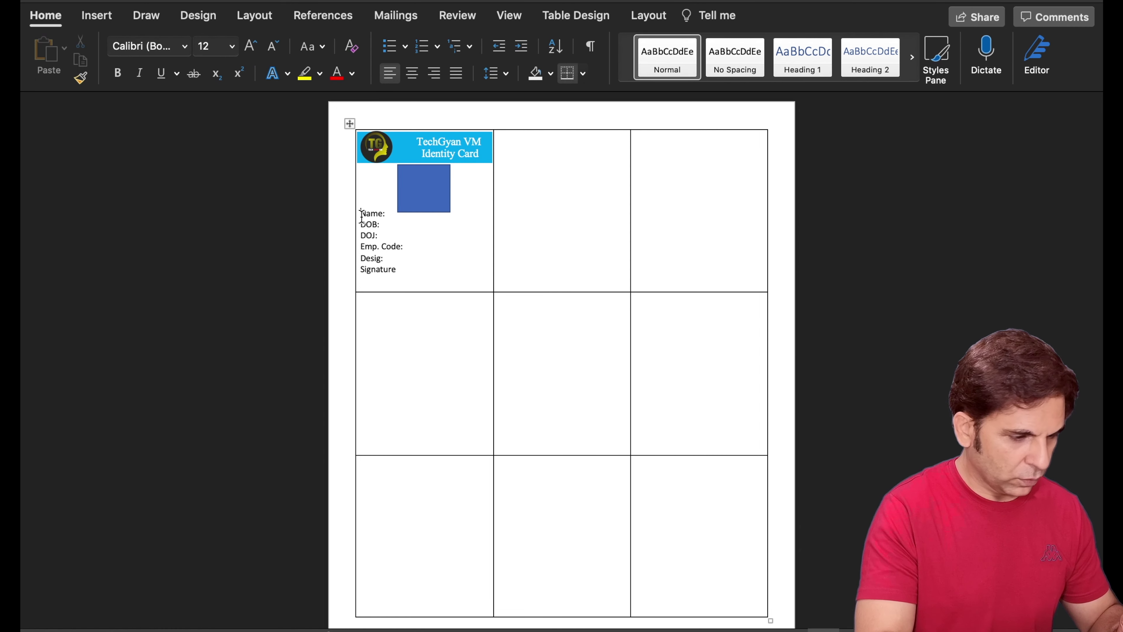
- Add a blank line above Name: so the labels sit below the placeholder
left_click(361, 217)
key("Return")
left_click(429, 207)
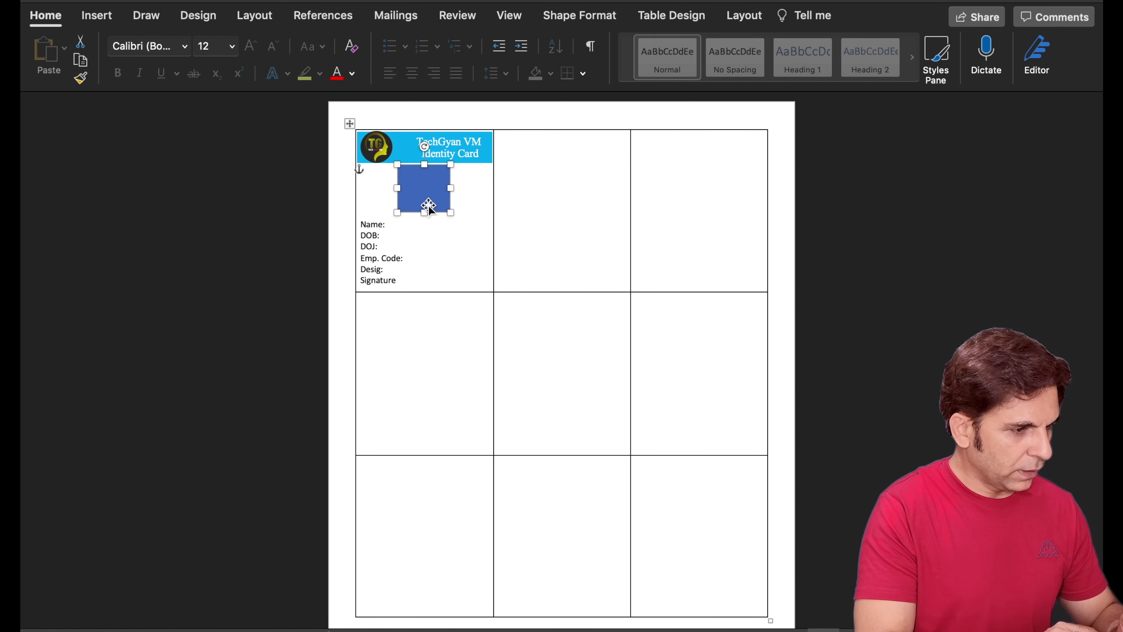
- Fill the photo placeholder black and remove its outline
left_click(584, 16)
left_click(584, 16)
left_click(592, 19)
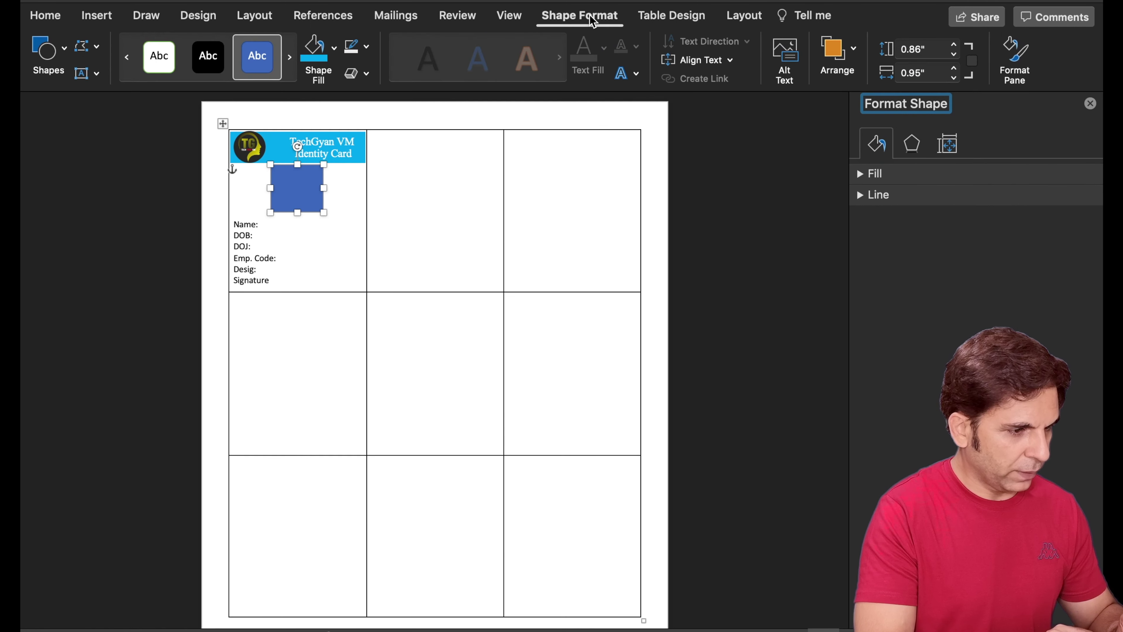
left_click(335, 48)
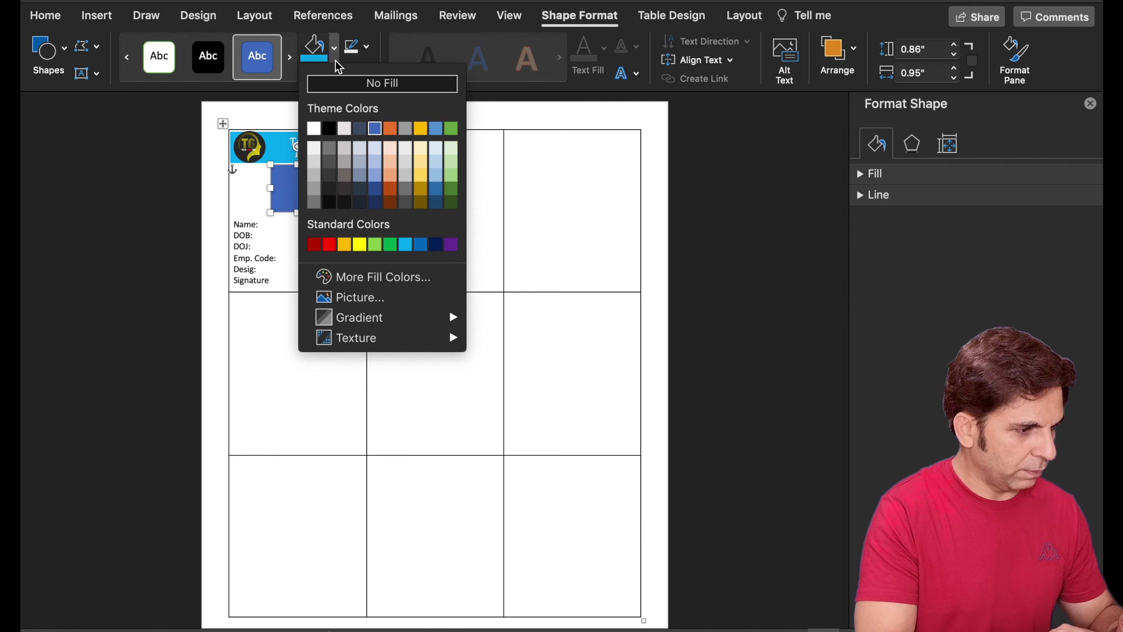
left_click(329, 128)
left_click(367, 48)
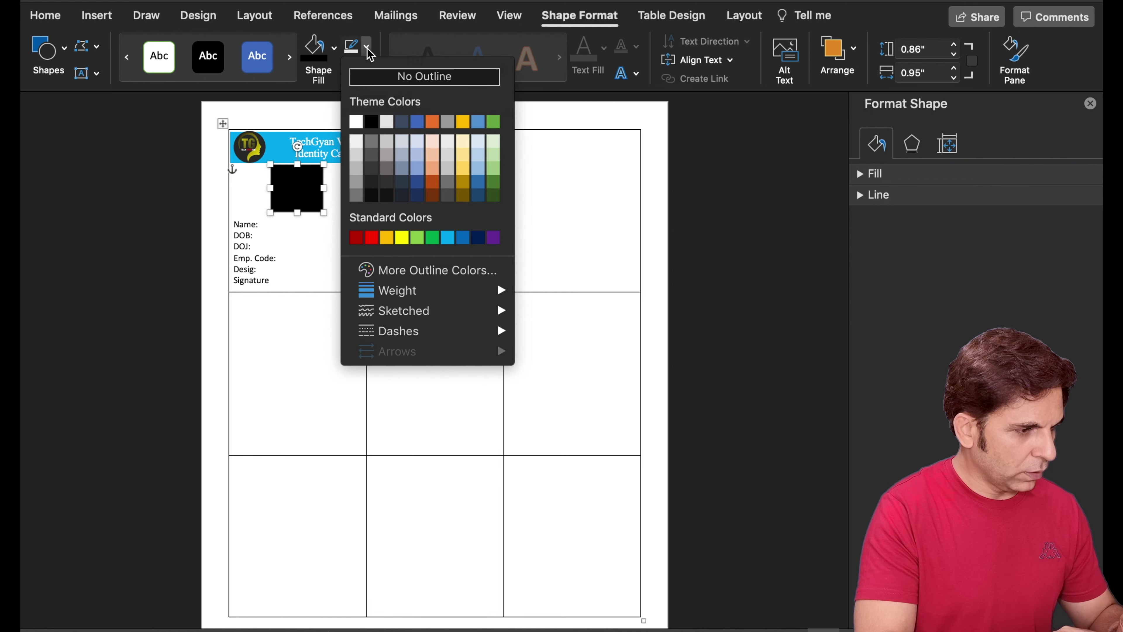
left_click(364, 79)
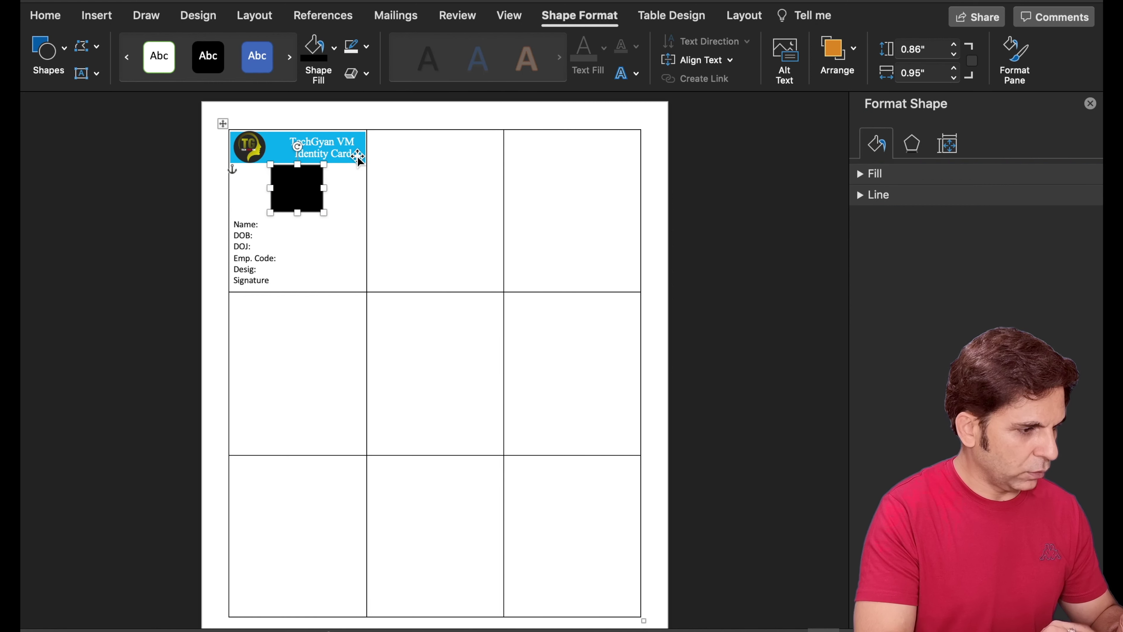
left_click(350, 186)
- Change the TechGyan header band's fill to a darker standard blue
left_click(285, 155)
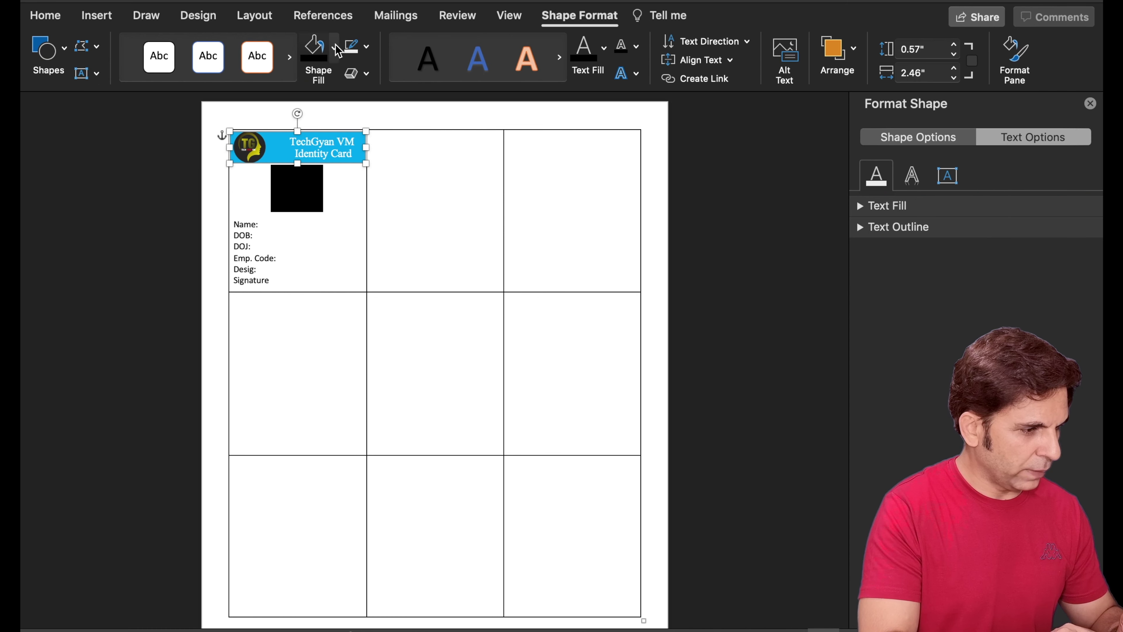
left_click(335, 48)
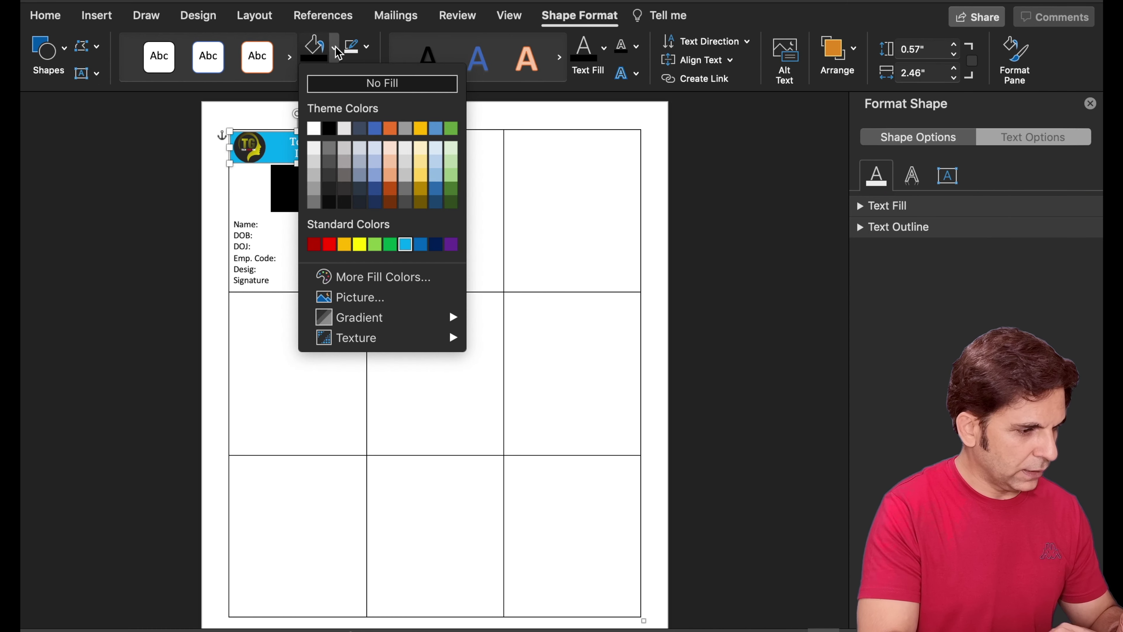
left_click(421, 245)
left_click(291, 224)
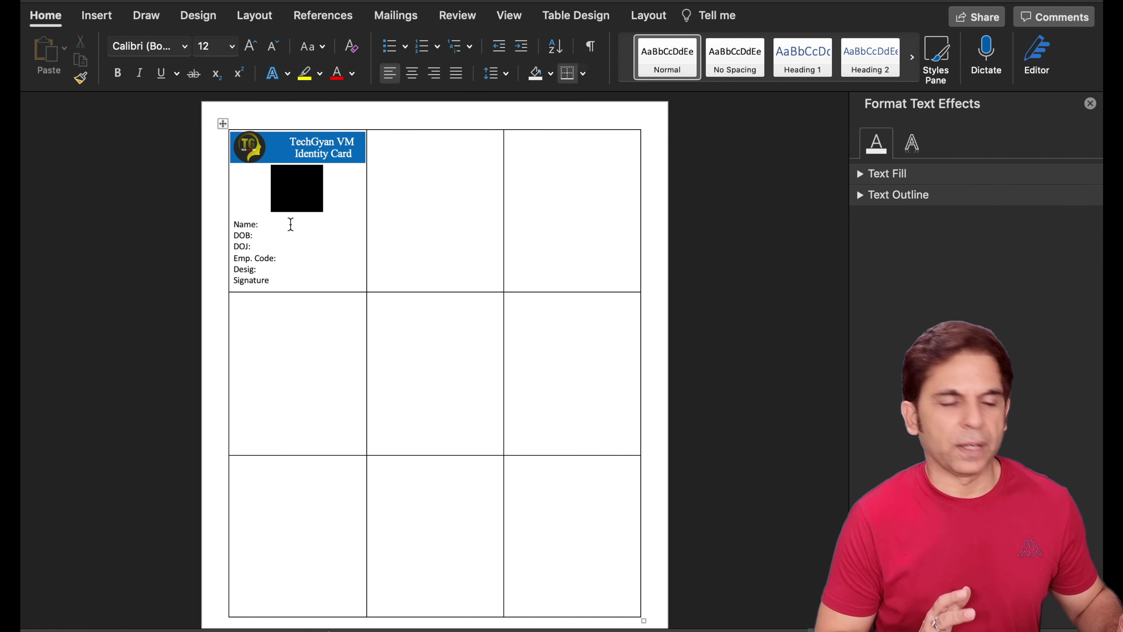
key("ctrl+space")
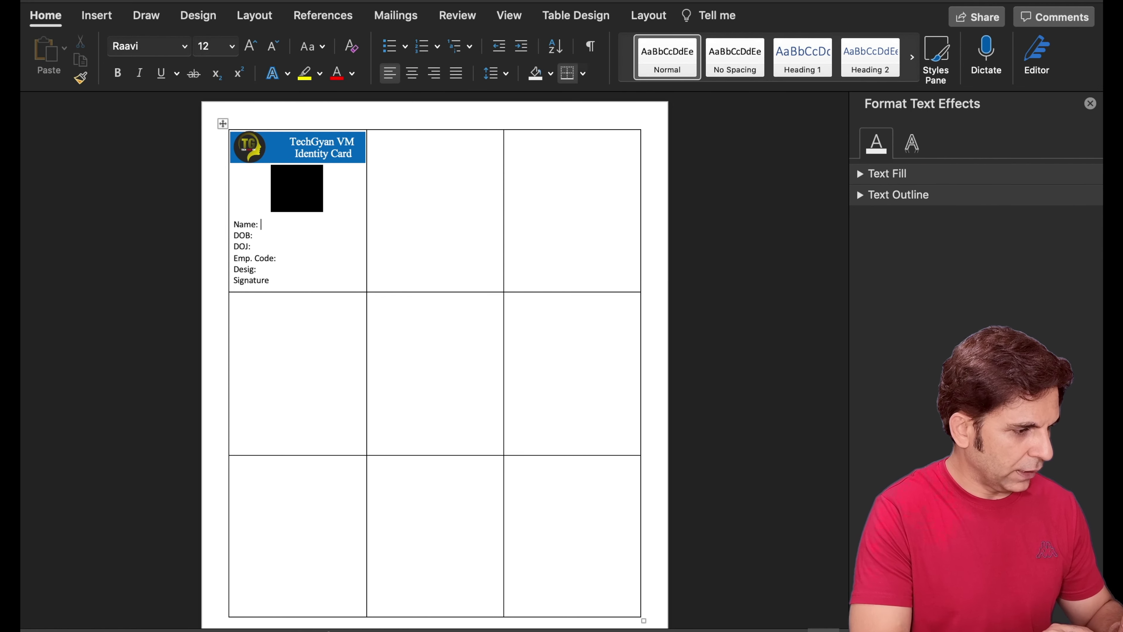
left_click(311, 251)
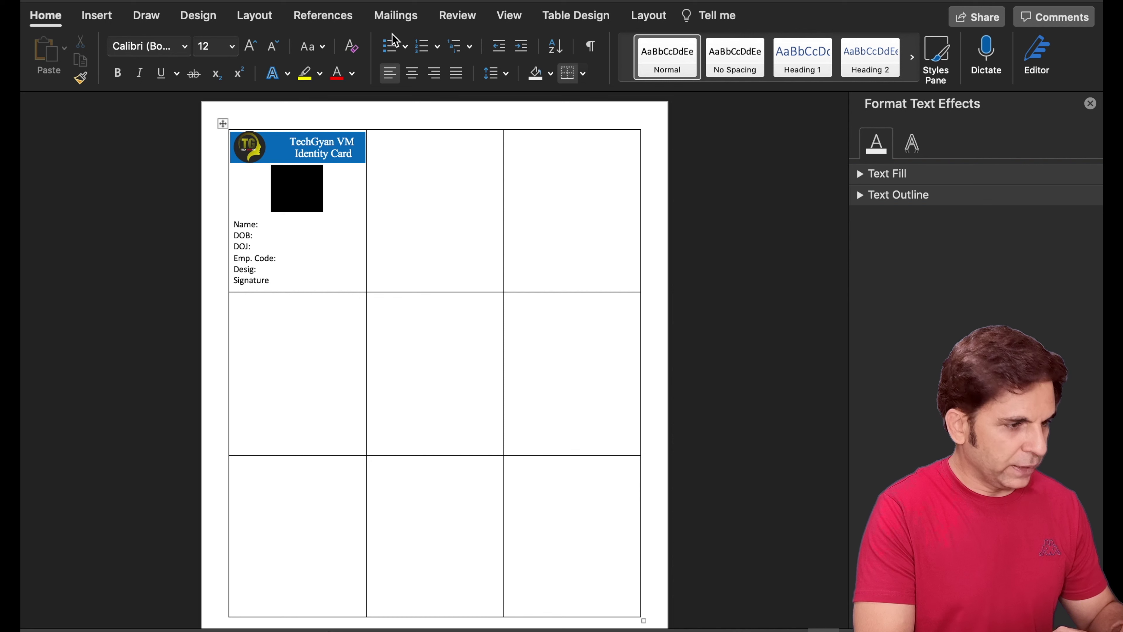
left_click(400, 24)
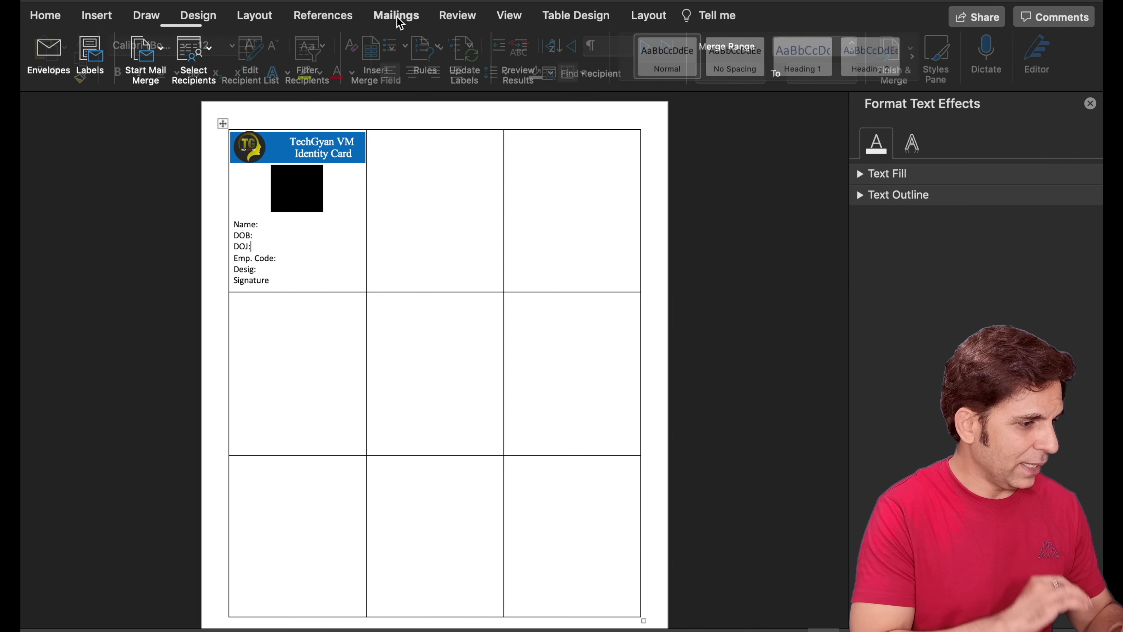
- Start a Labels mail merge, accepting the default label options and the reset warning
left_click(172, 55)
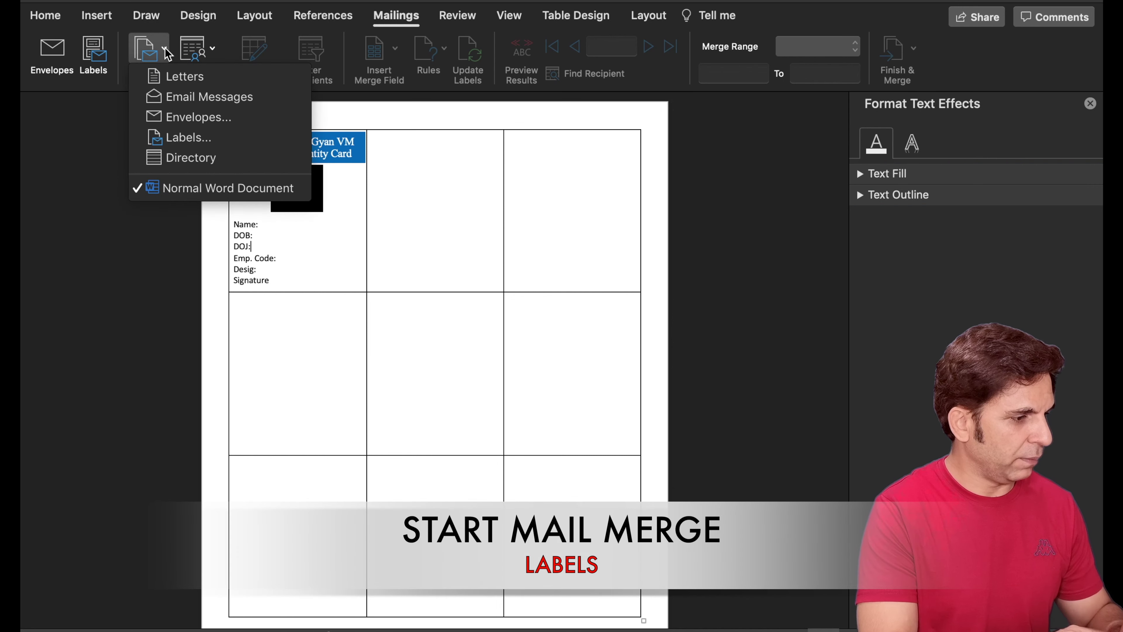
left_click(197, 137)
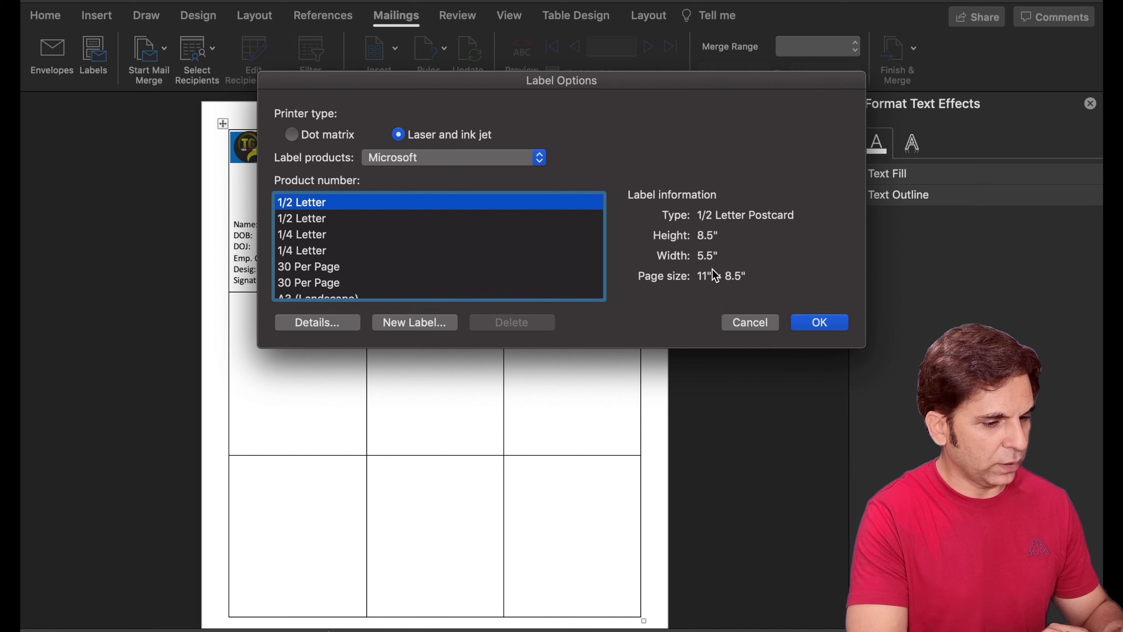
left_click(811, 324)
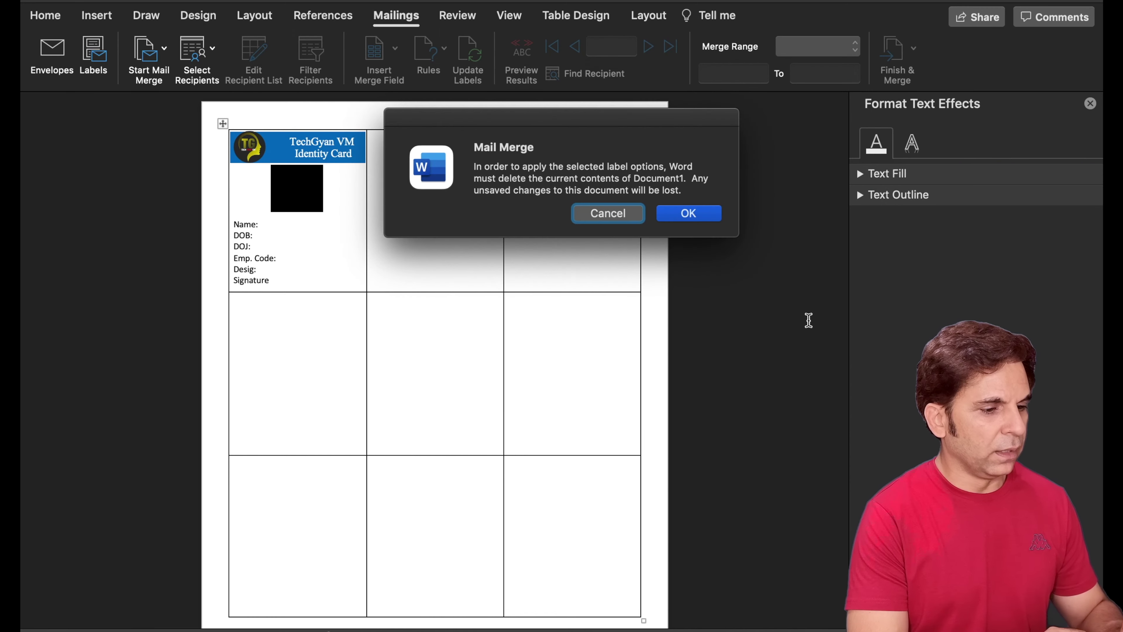
left_click(704, 208)
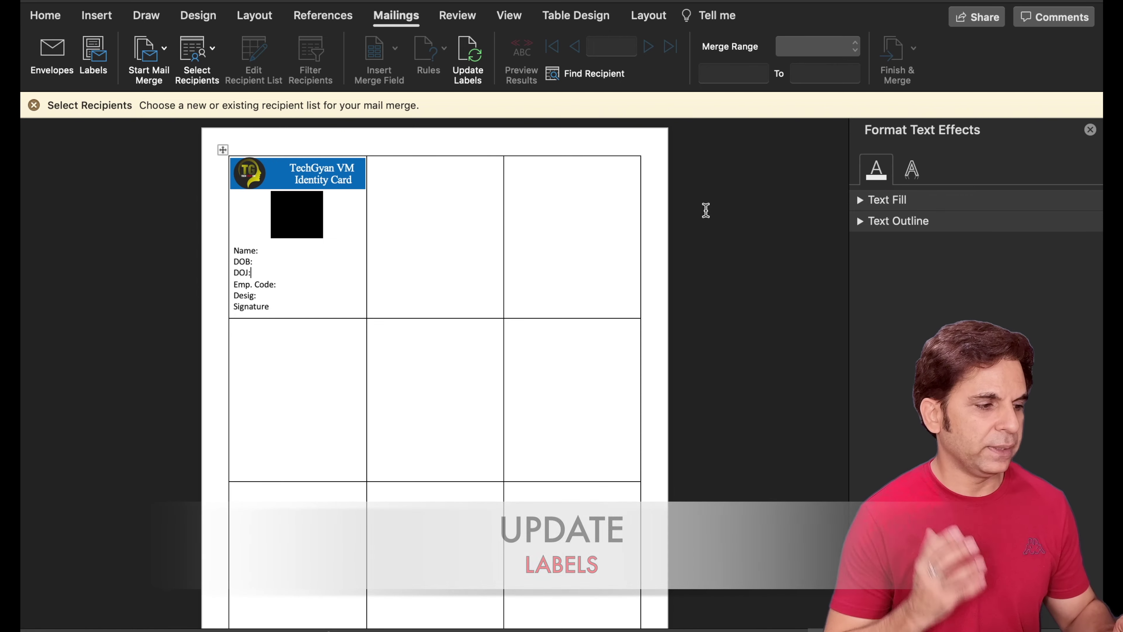
left_click(31, 106)
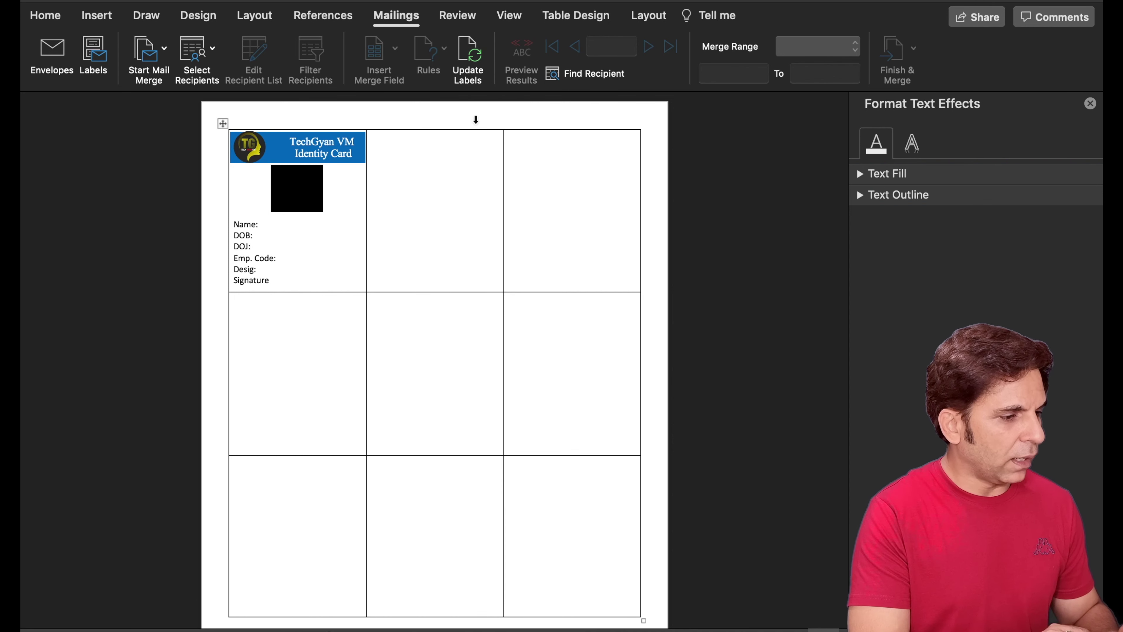
- Run Update Labels, then nudge the first card's header band slightly upward
left_click(477, 60)
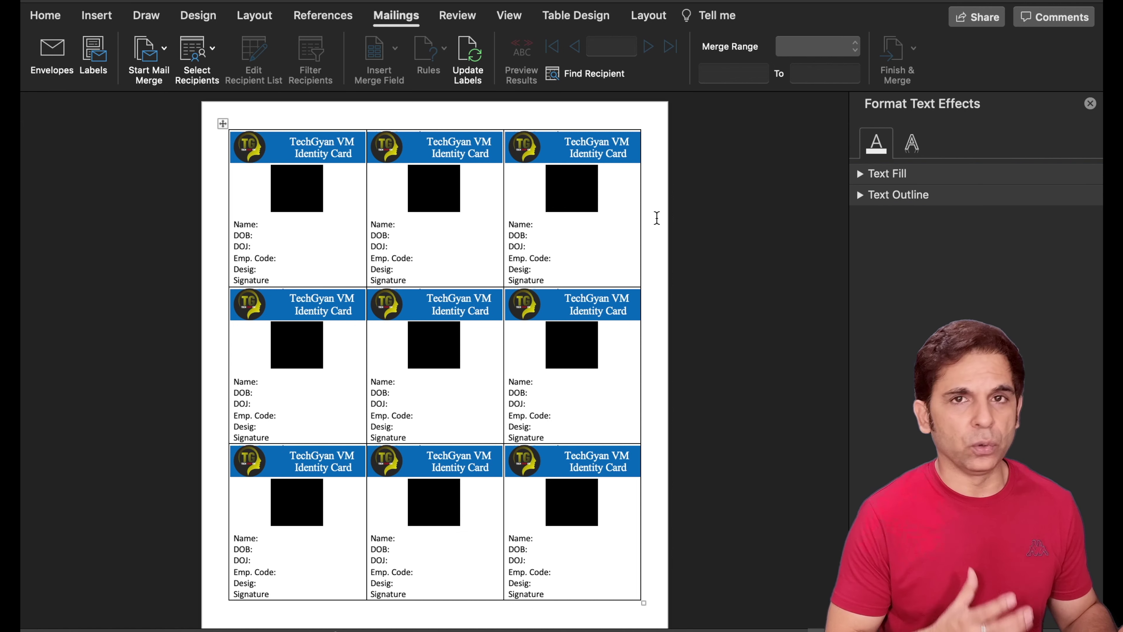
left_click(329, 155)
key("Up")
key("Up")
key("Up")
key("Up")
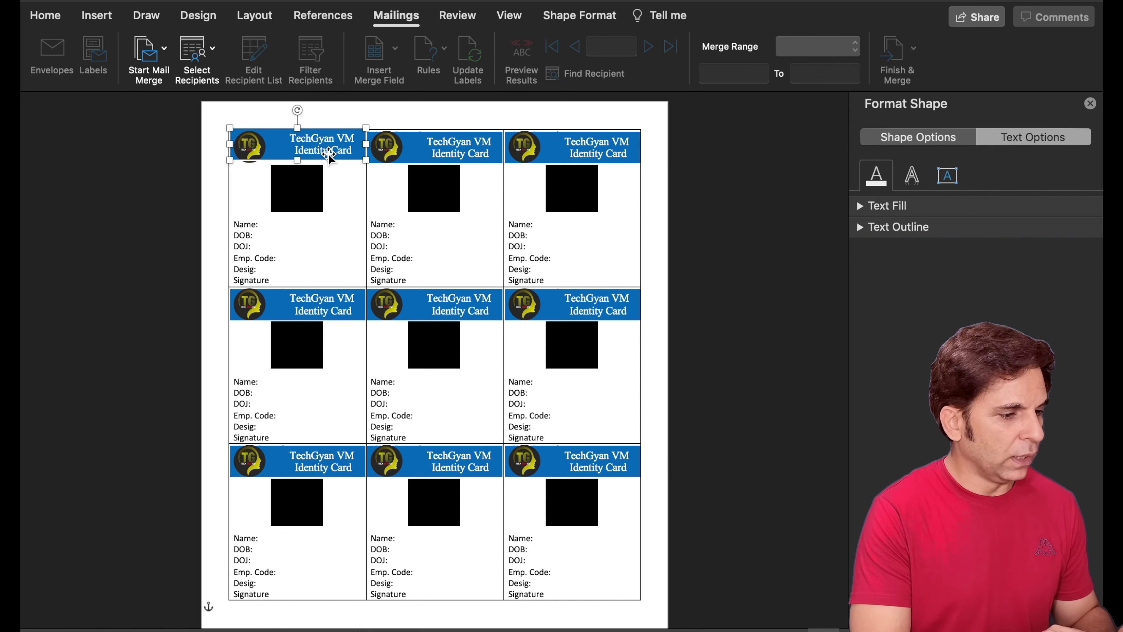
left_click(635, 167)
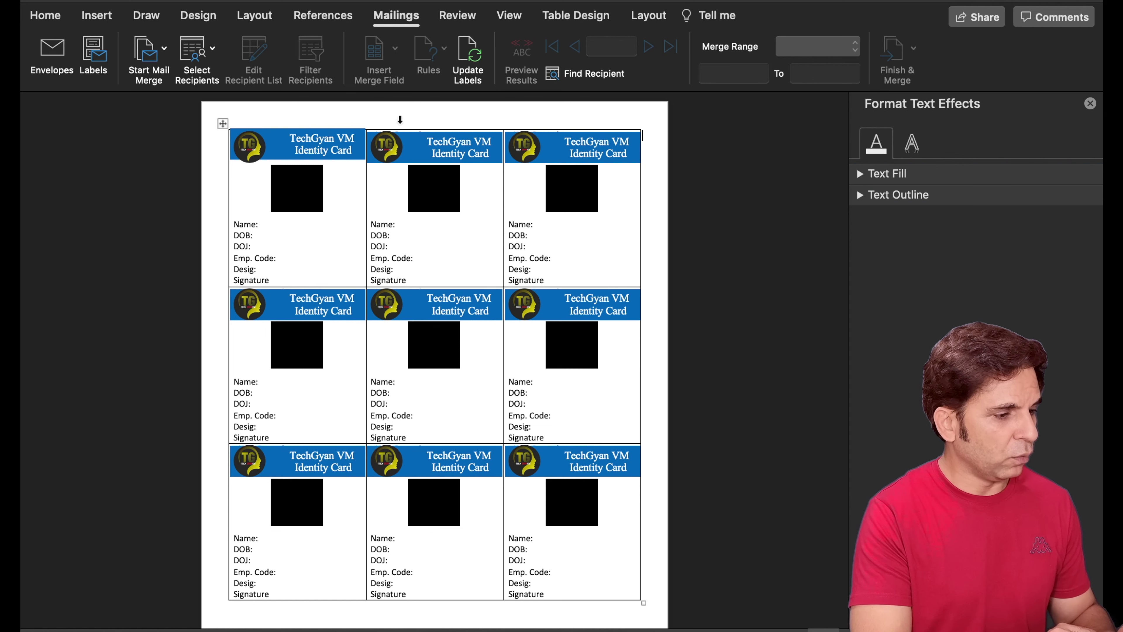
- Re-run Update Labels so all nine cards repeat the adjusted header design
left_click(468, 61)
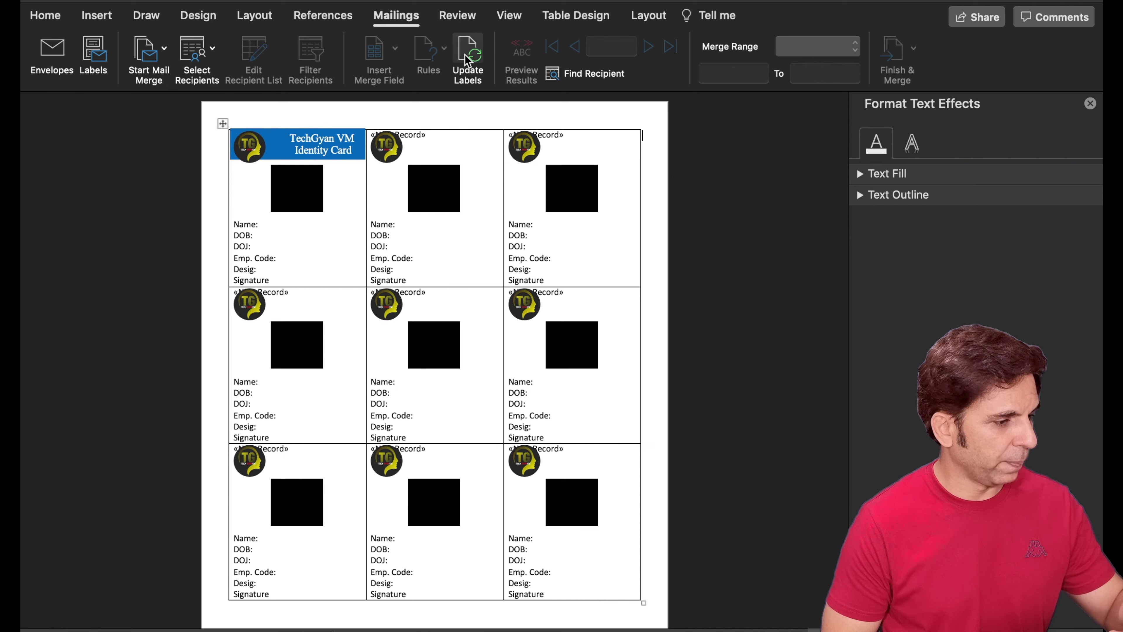
left_click(467, 61)
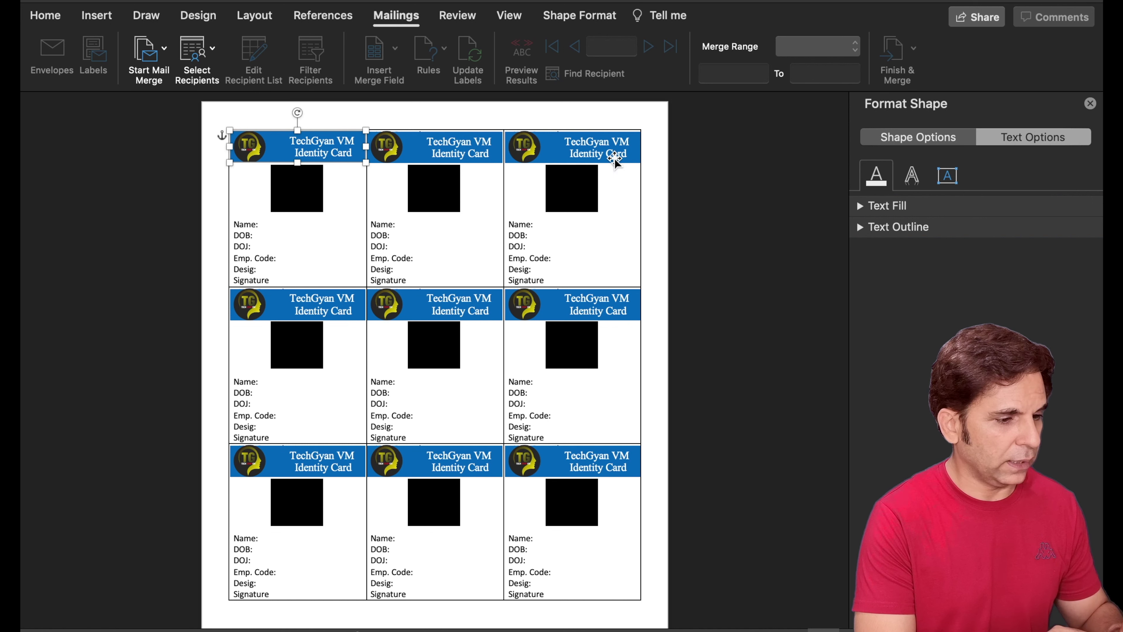
left_click(642, 181)
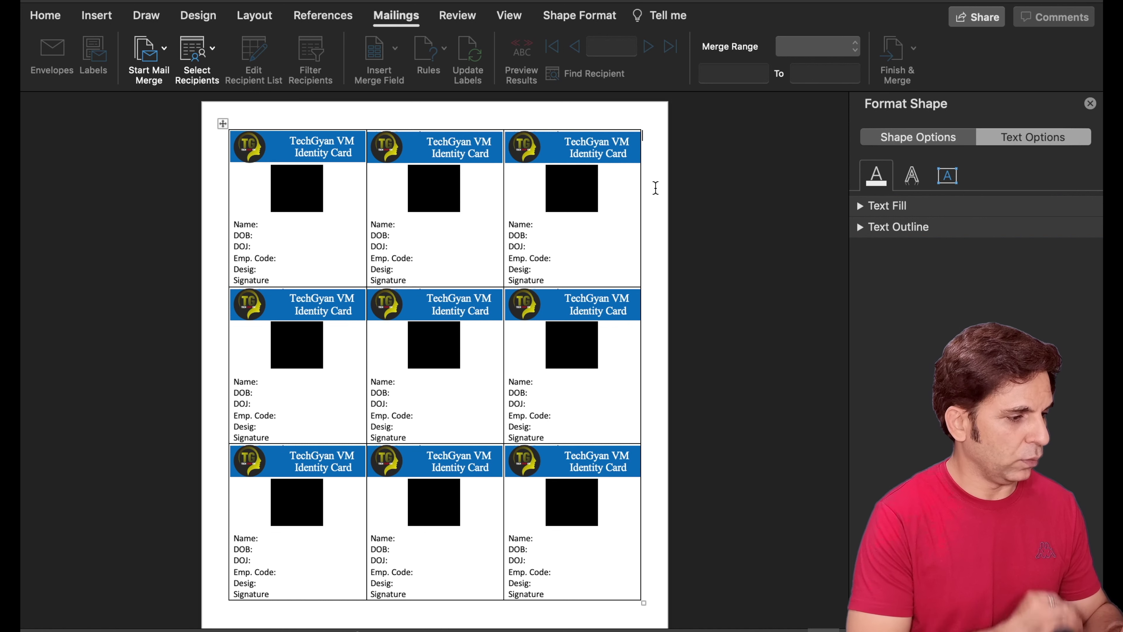
left_click(279, 223)
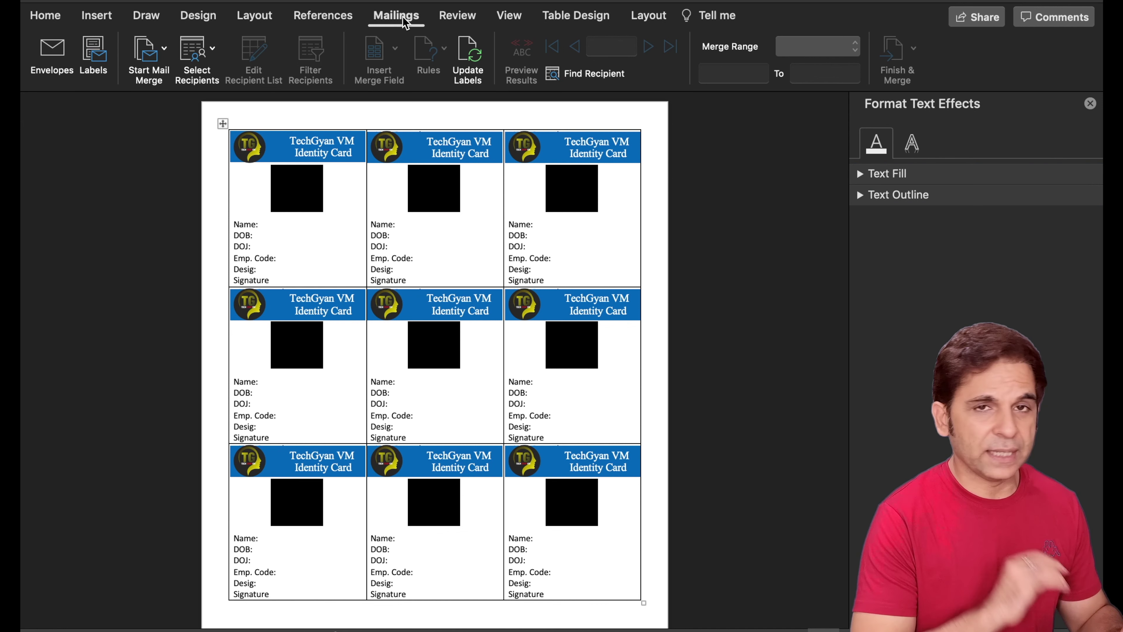
- Use Sheet1 of Team ID Card.xlsx from the Desktop as the existing recipient list
left_click(212, 49)
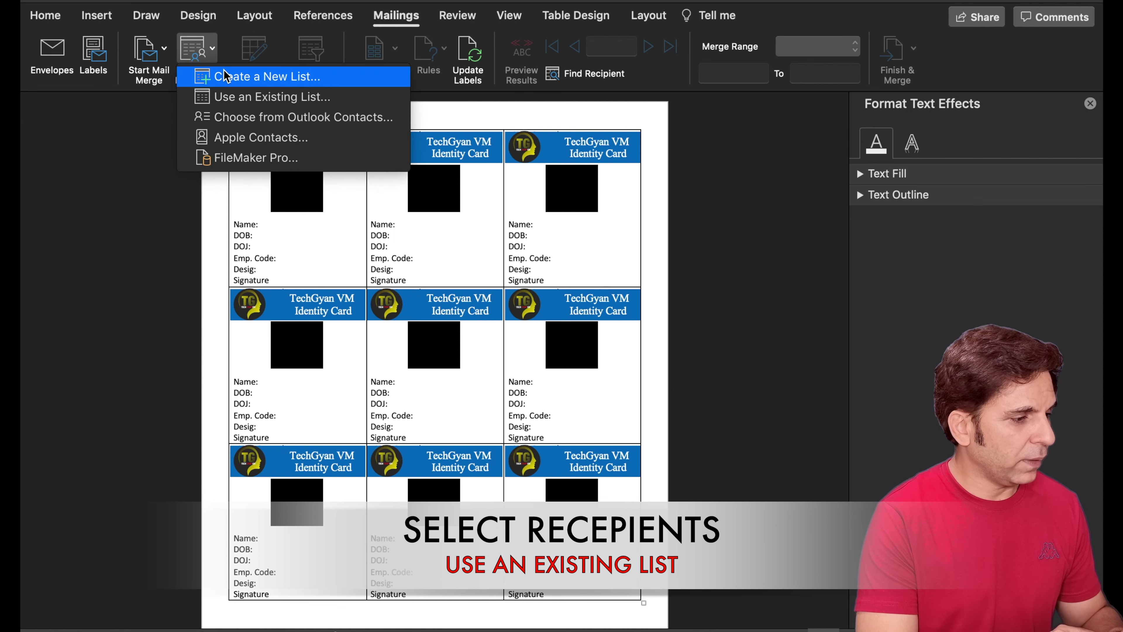
left_click(246, 98)
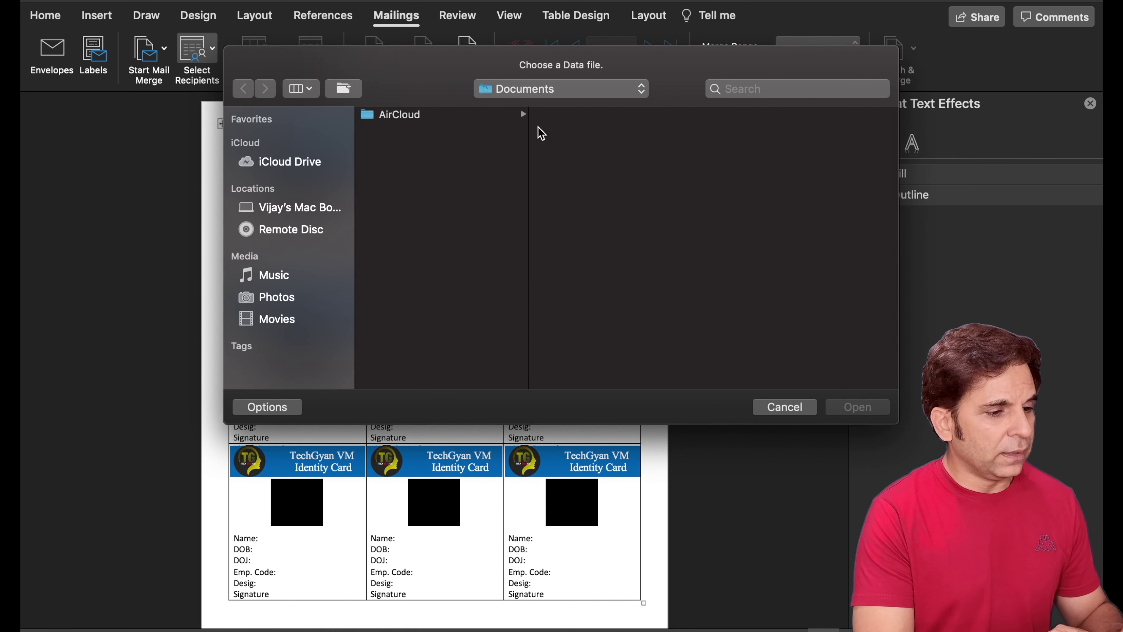
left_click(640, 92)
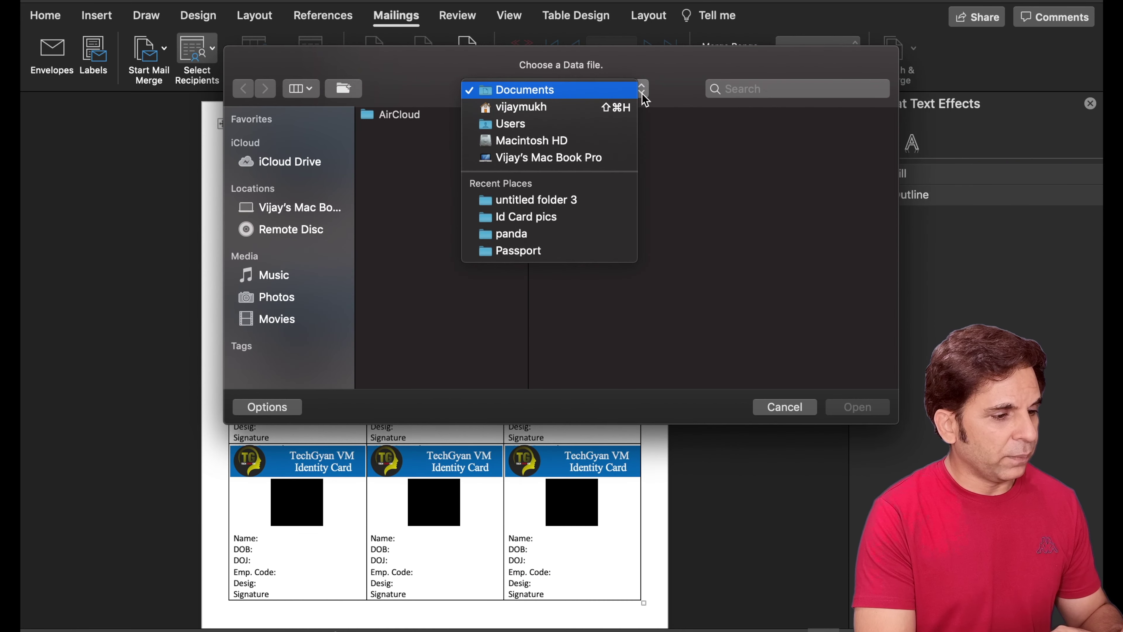
left_click(597, 117)
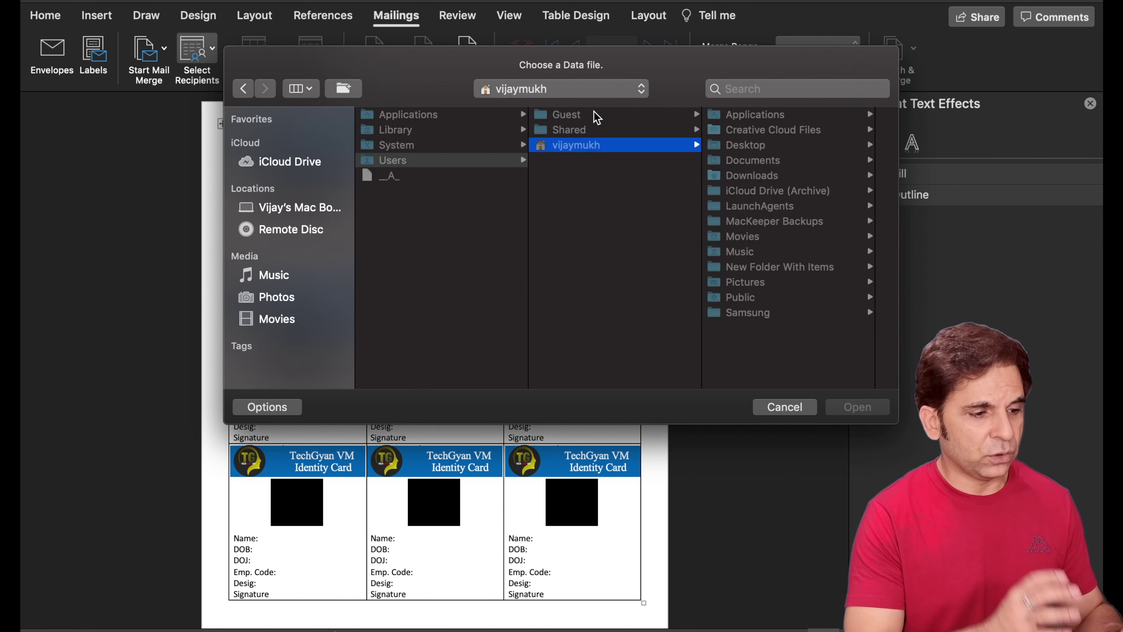
left_click(750, 145)
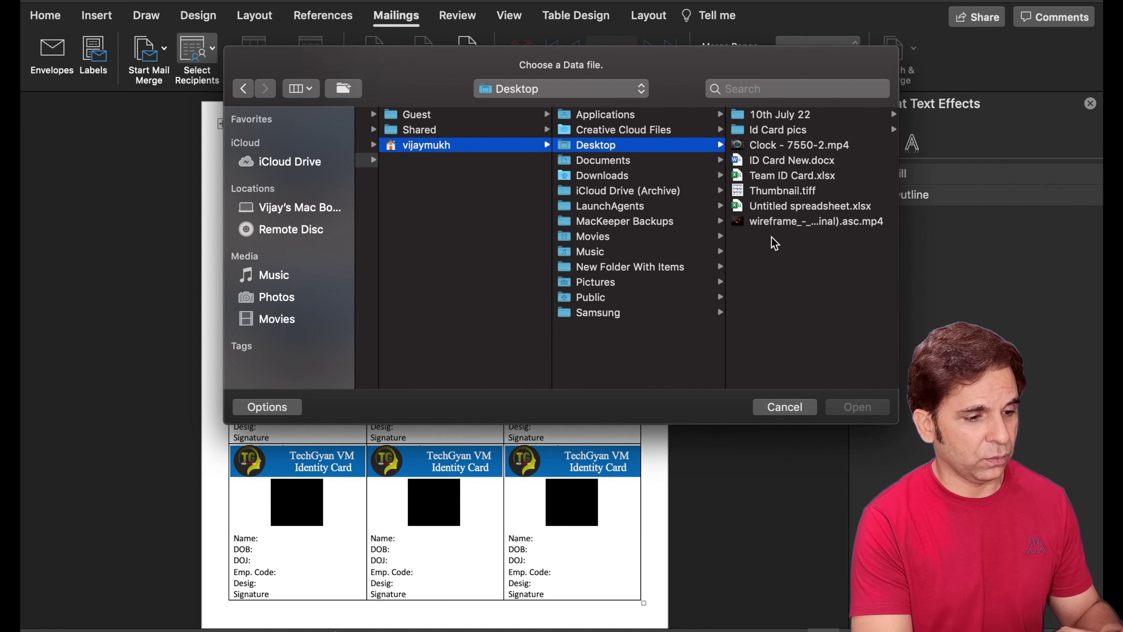
left_click(812, 177)
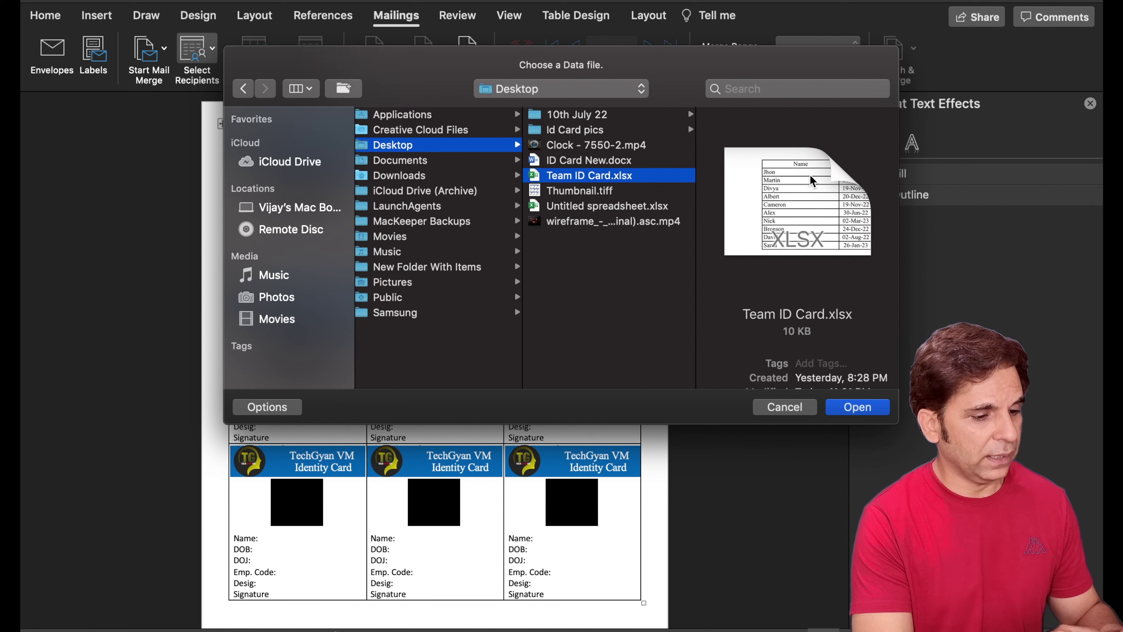
left_click(867, 411)
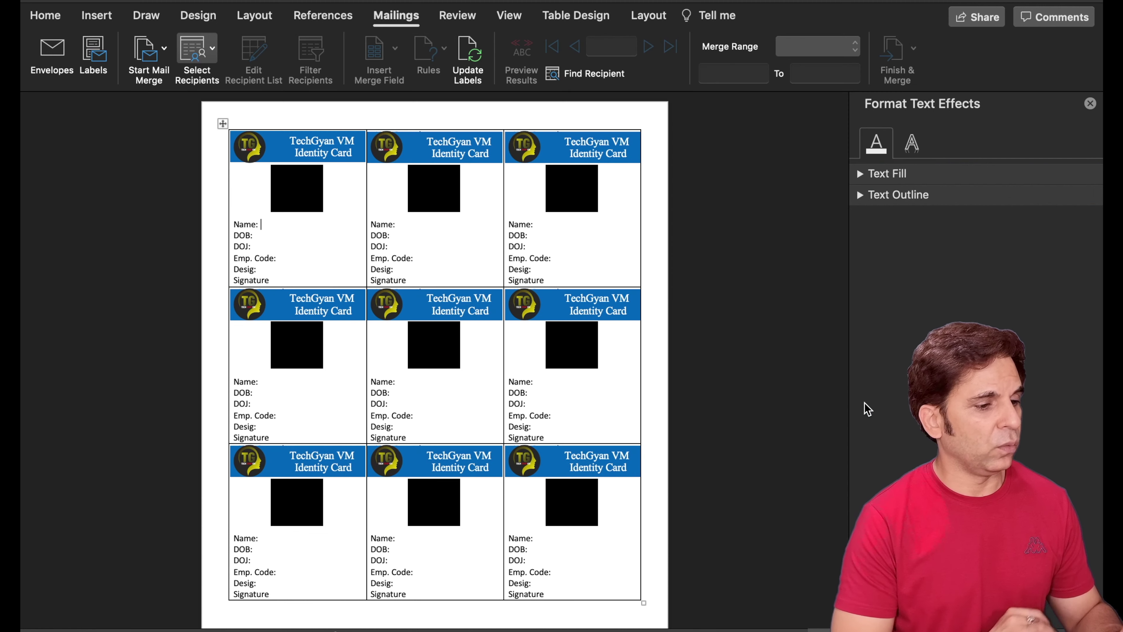
left_click(686, 232)
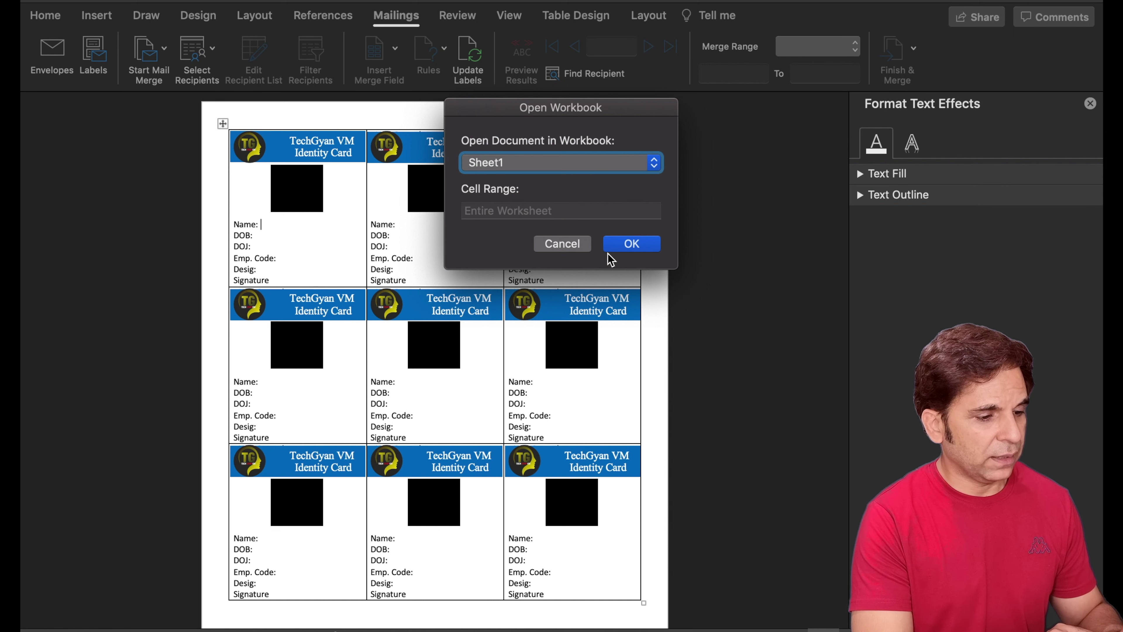
left_click(630, 249)
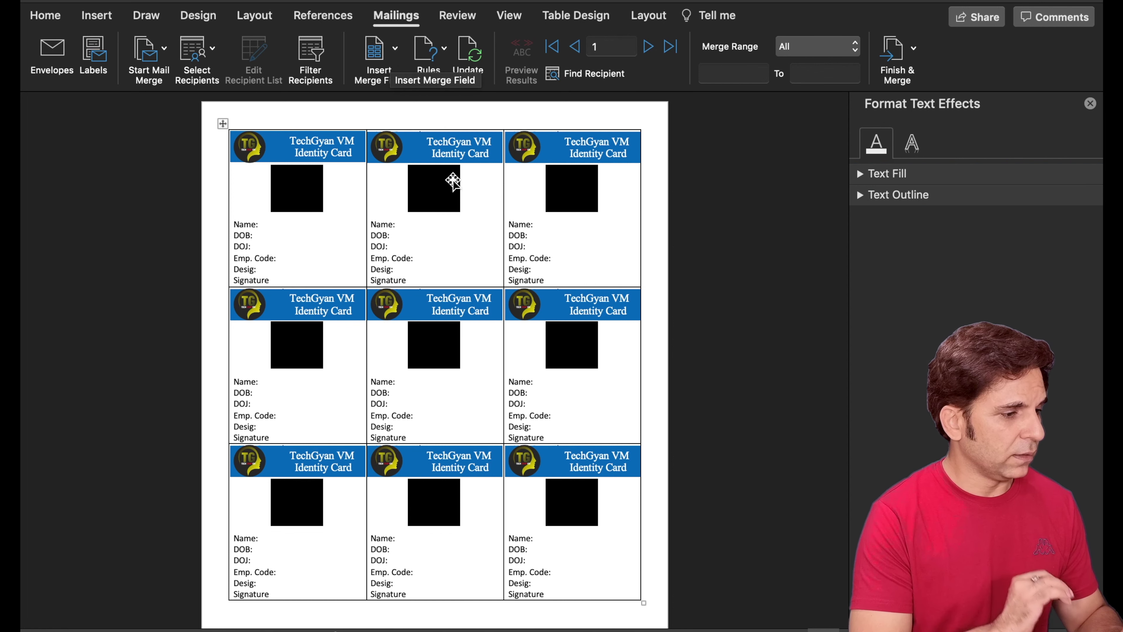
- Insert the Name, DOB and DOJ merge fields into the first ID card
left_click(397, 48)
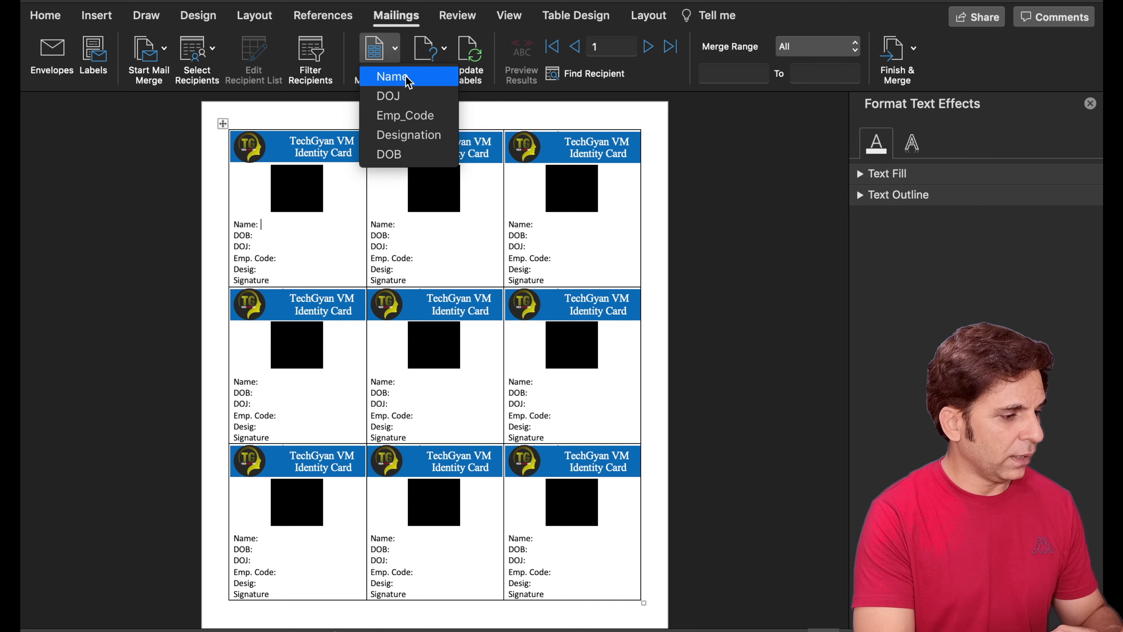
left_click(391, 76)
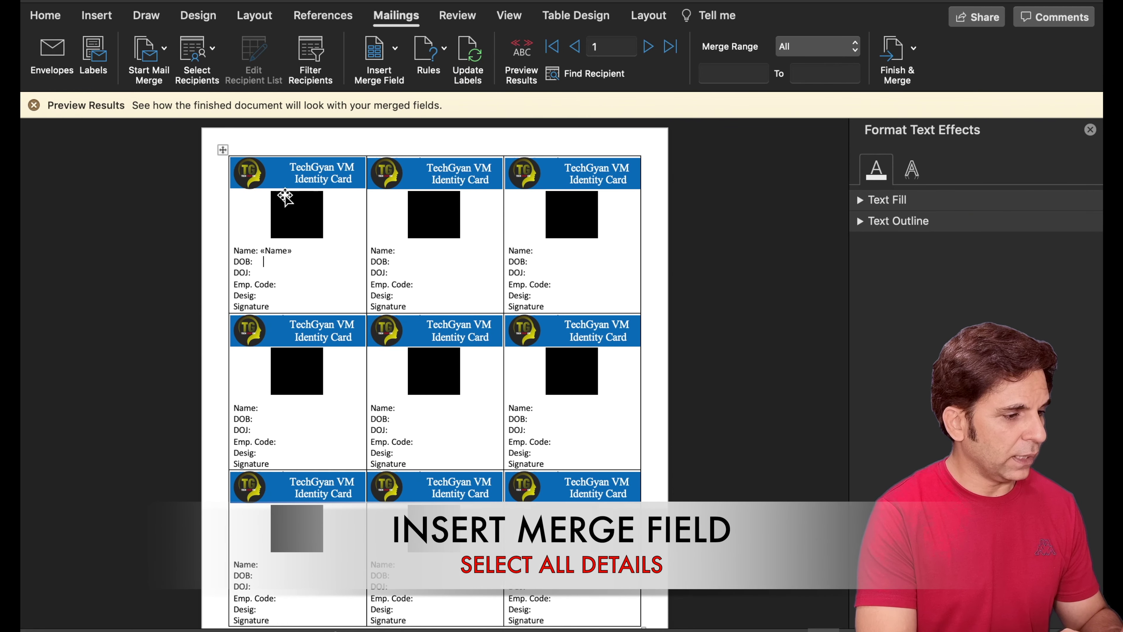
left_click(396, 49)
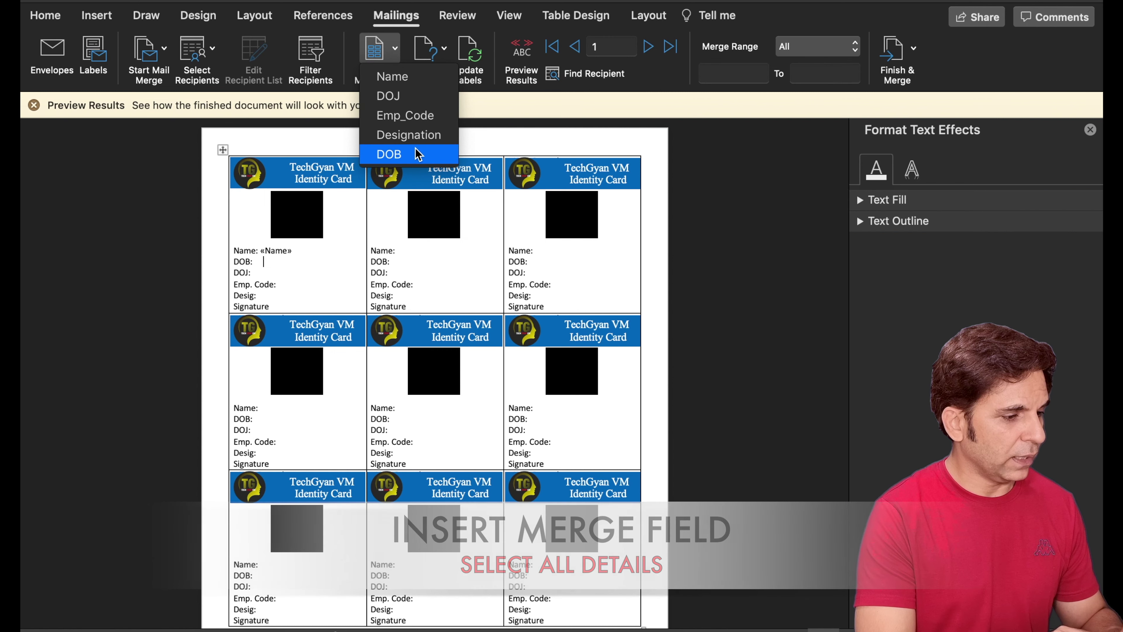
left_click(417, 154)
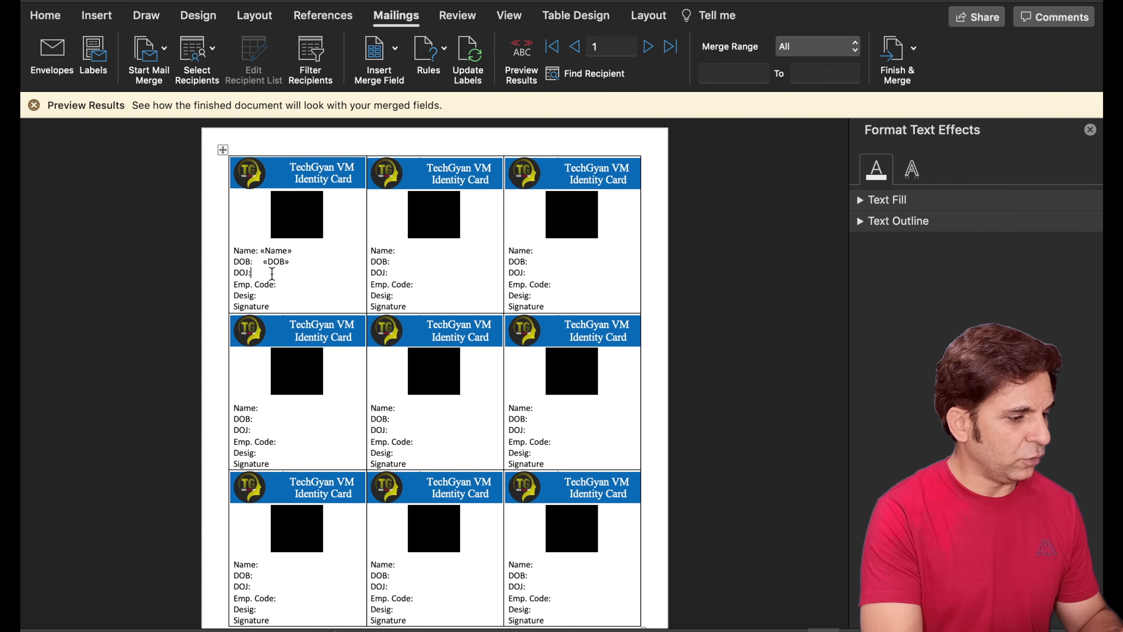
left_click(394, 47)
left_click(395, 97)
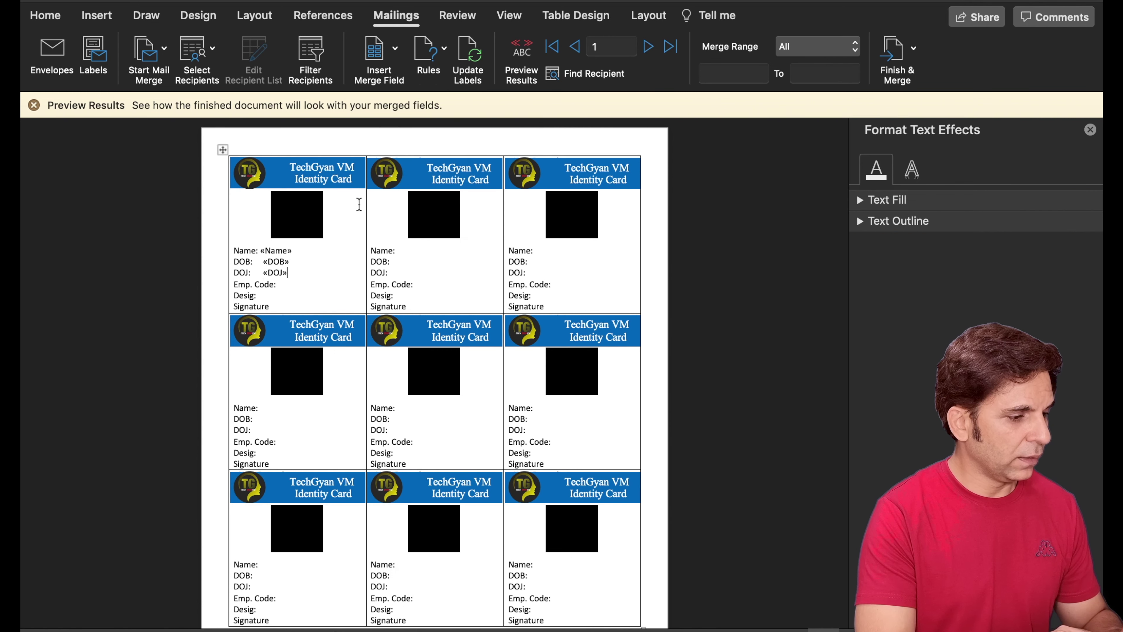
- Add the Emp_Code and Designation merge fields and a colon after Signature
left_click(395, 47)
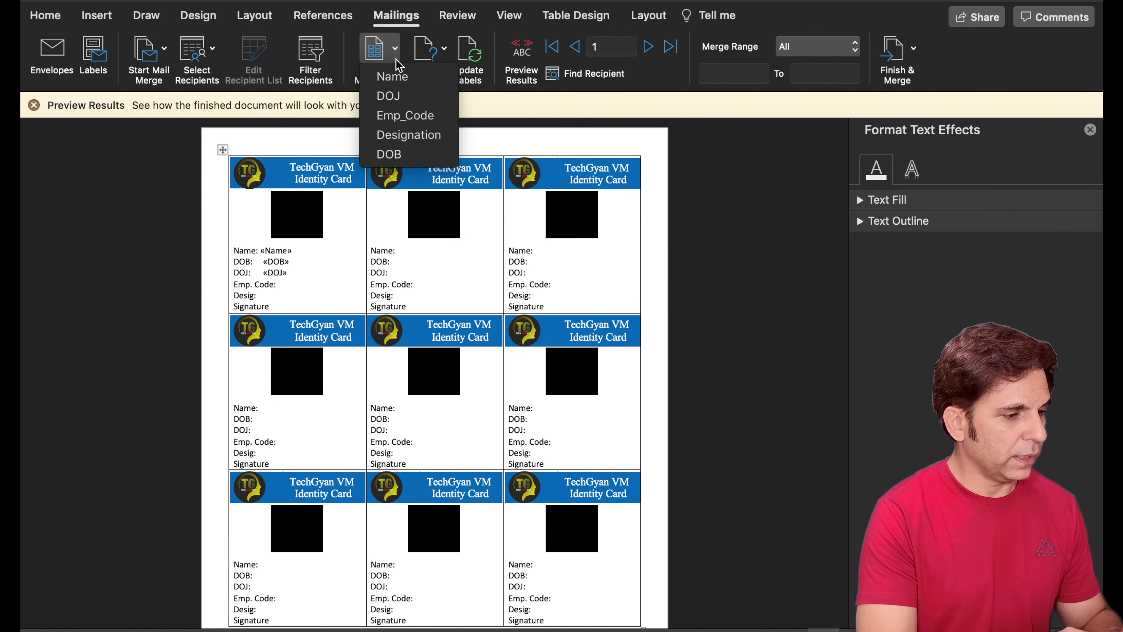
left_click(401, 115)
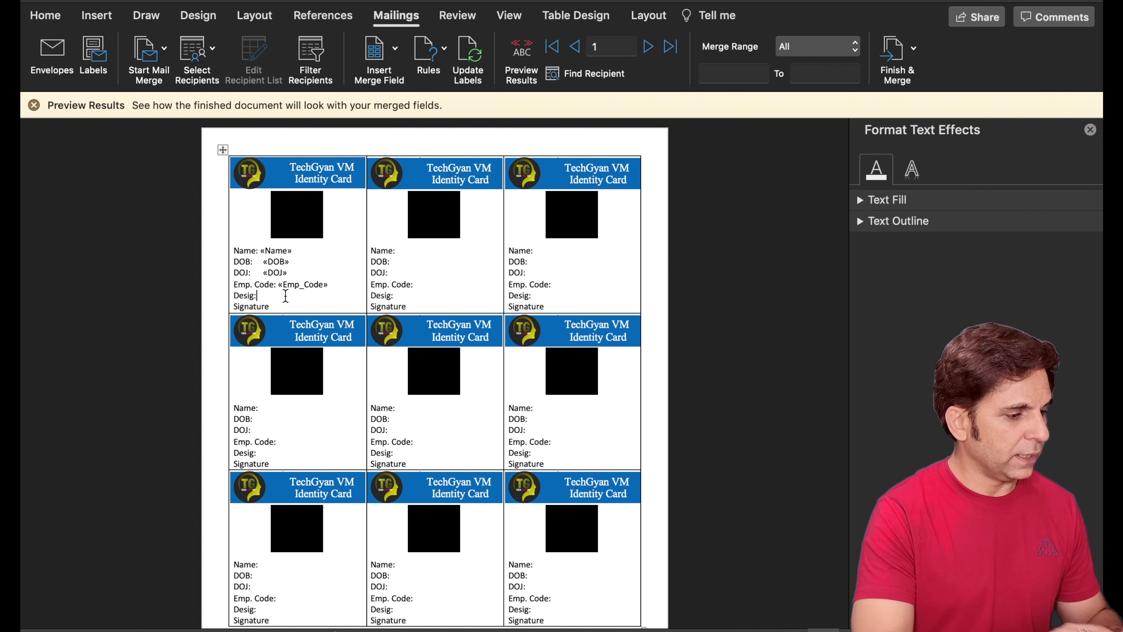
left_click(394, 47)
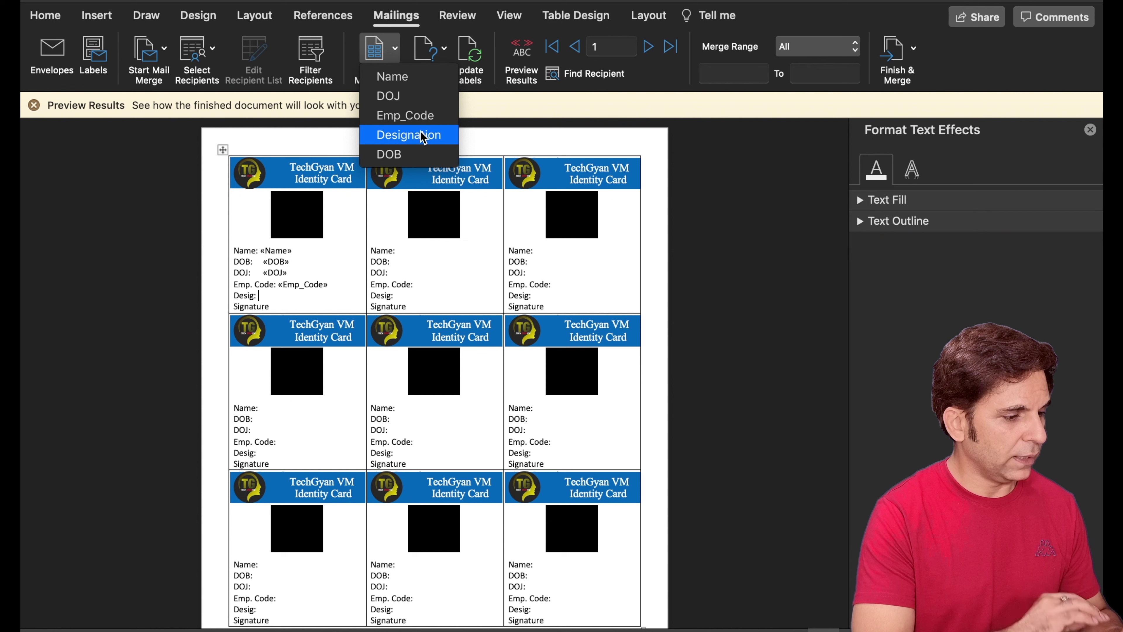
left_click(404, 135)
left_click(339, 304)
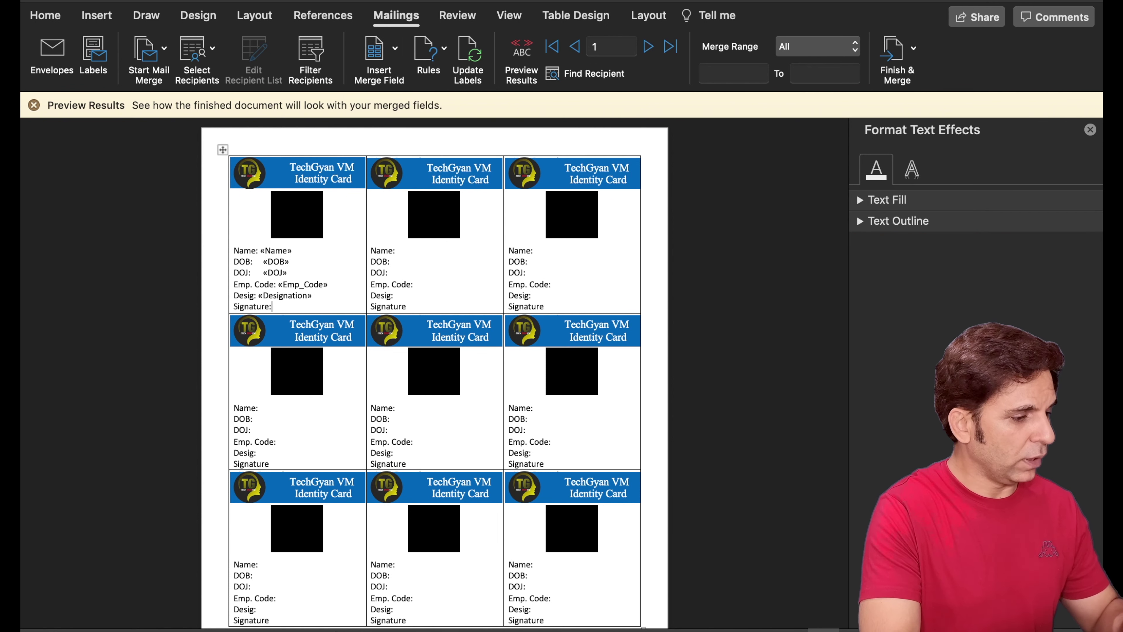
type(":")
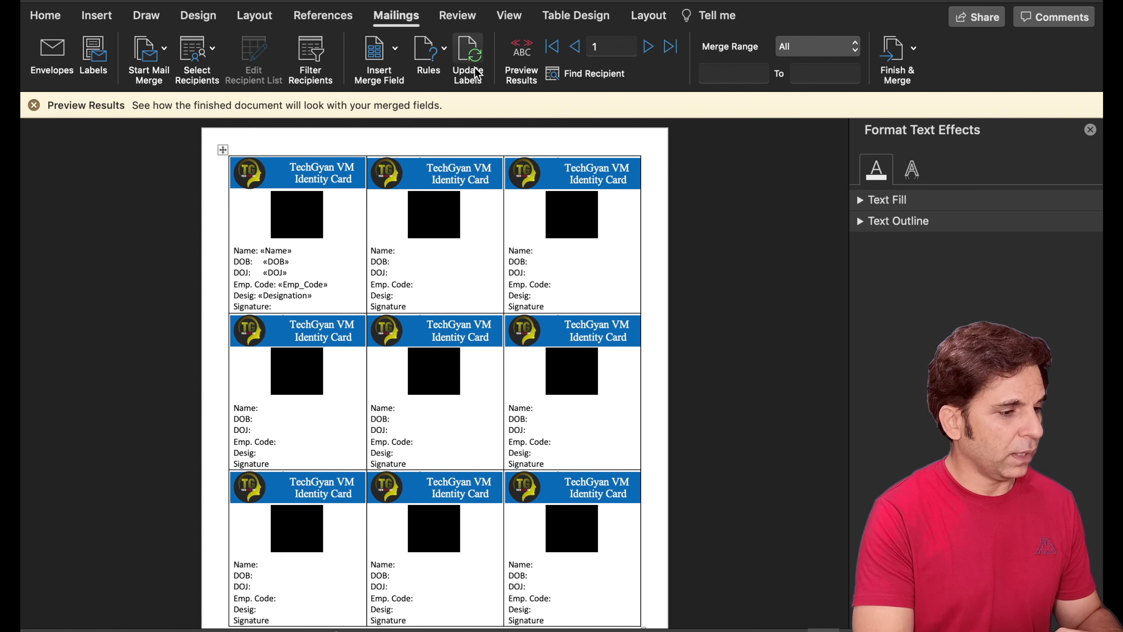
- Use Update Labels to copy the fields to all nine cards, then preview the real employee data
left_click(468, 57)
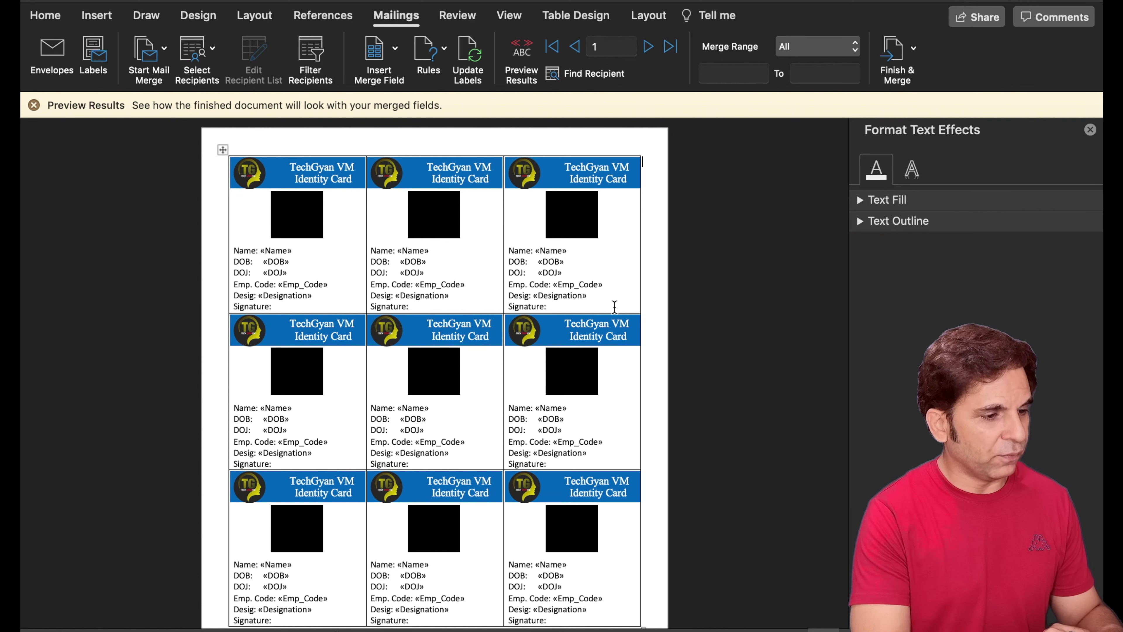
left_click(521, 52)
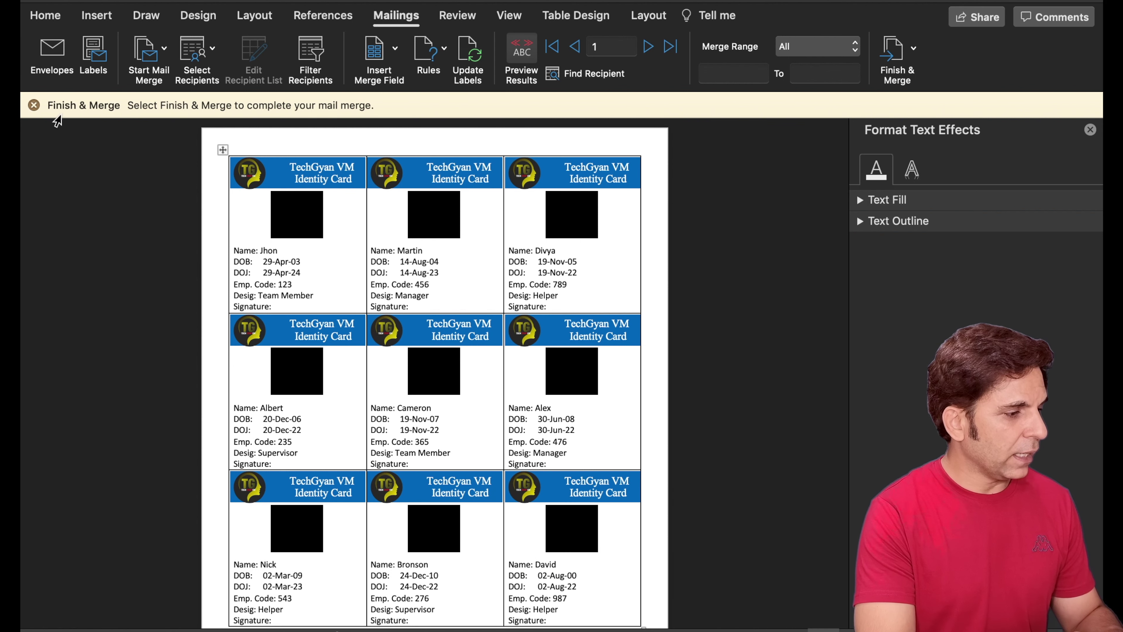
left_click(35, 106)
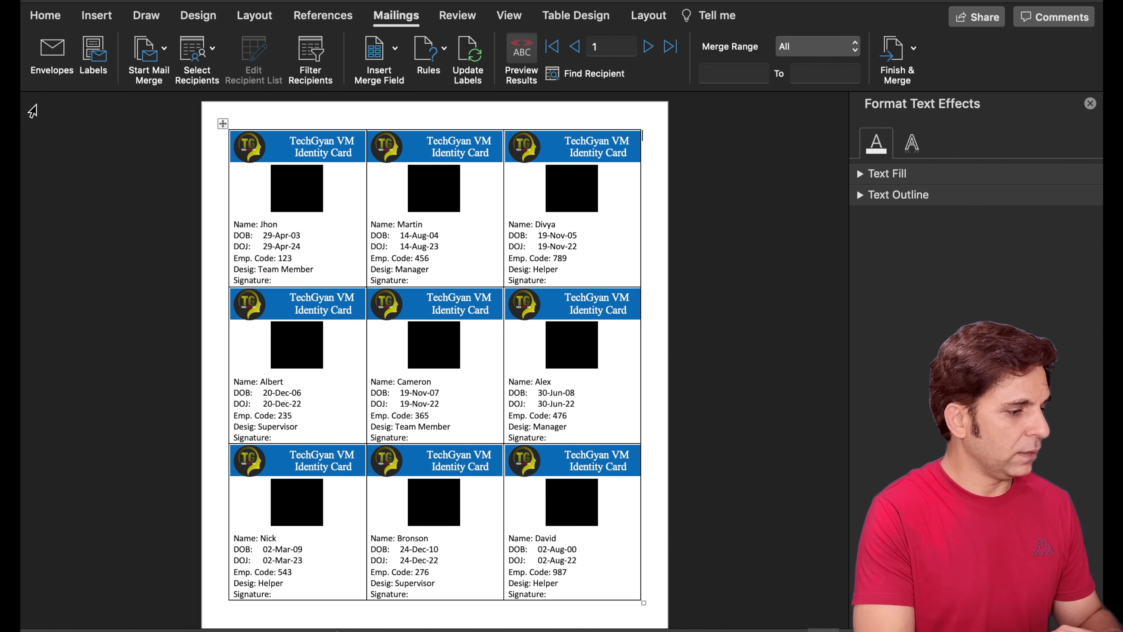
left_click(241, 190)
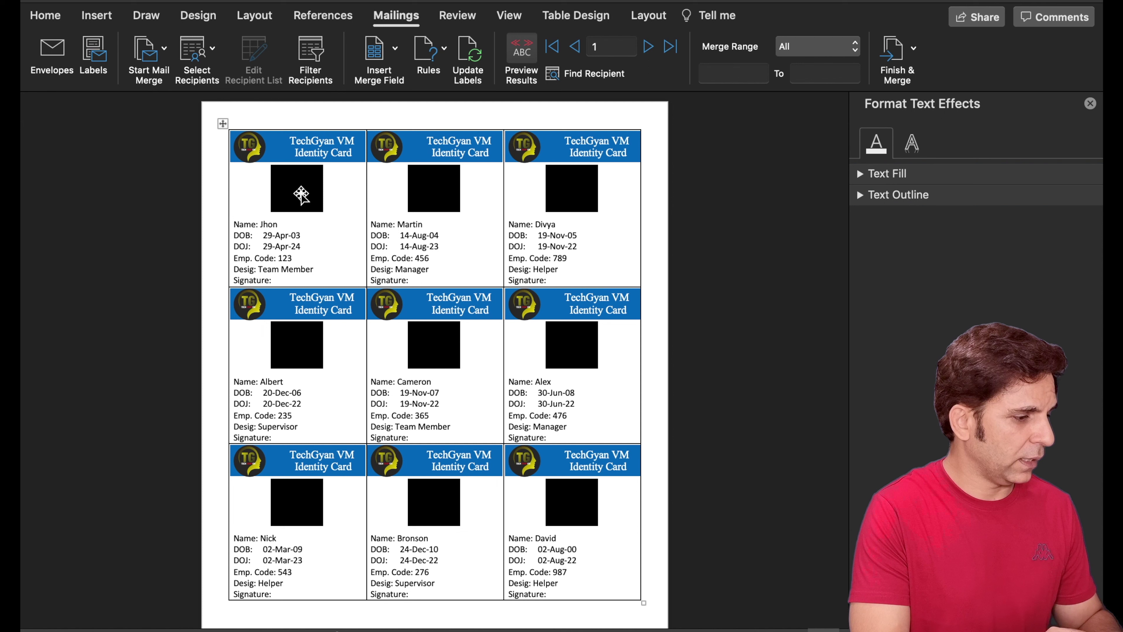
- Move the insertion point down a line beside the first card's black photo placeholder
key("Return")
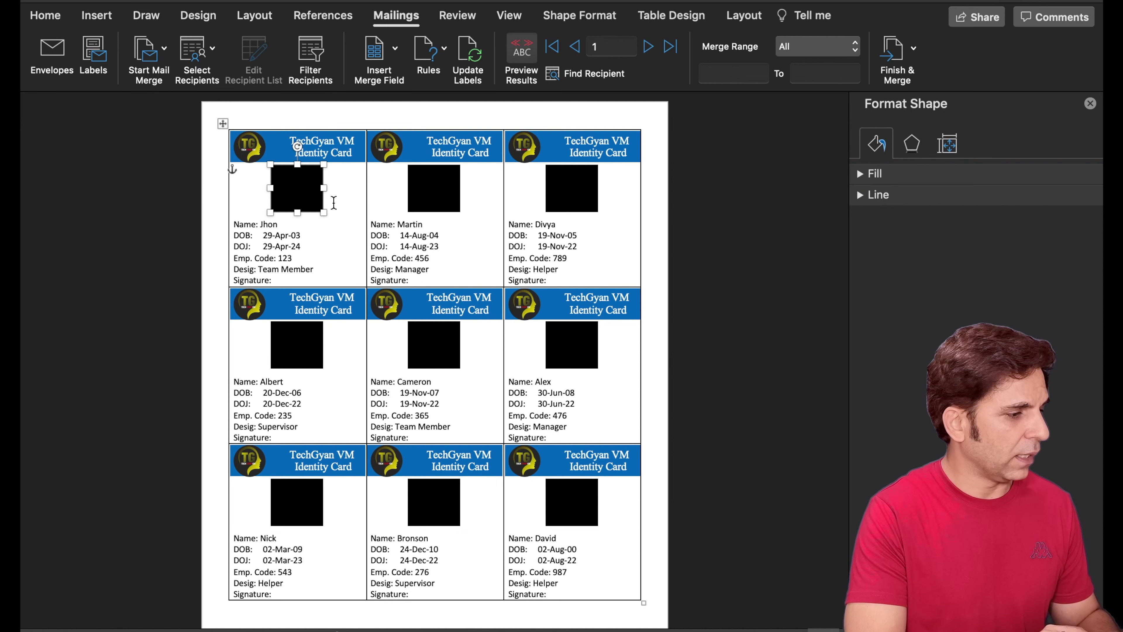
left_click(294, 162)
left_click(97, 15)
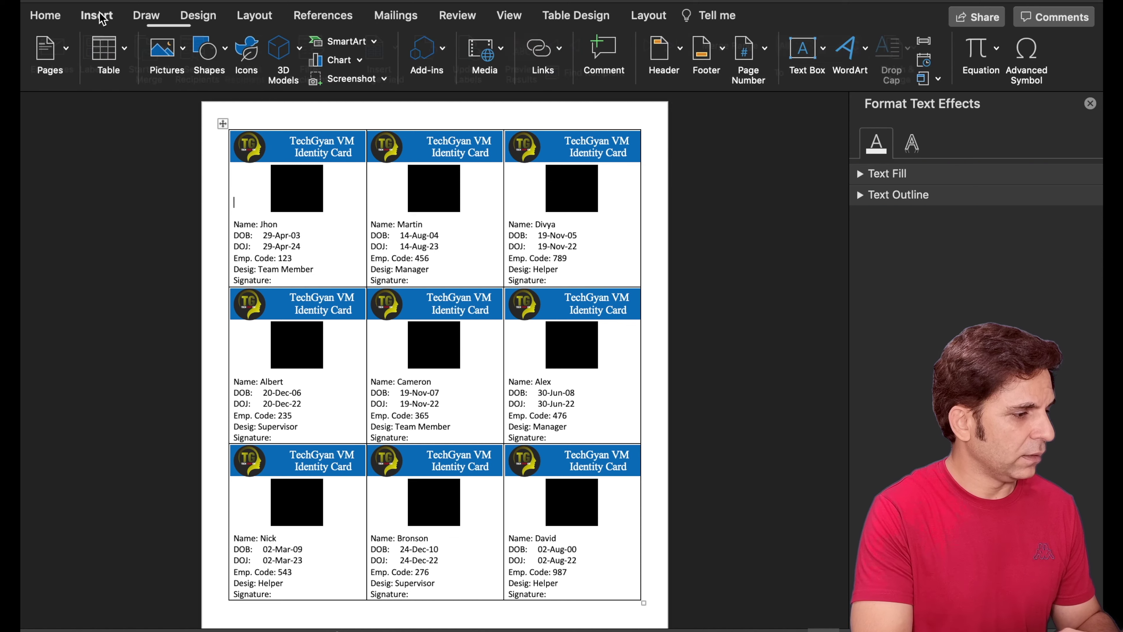
- Insert adult-1868750_1920.jpg from the Id Card pics folder as a picture from file
left_click(177, 49)
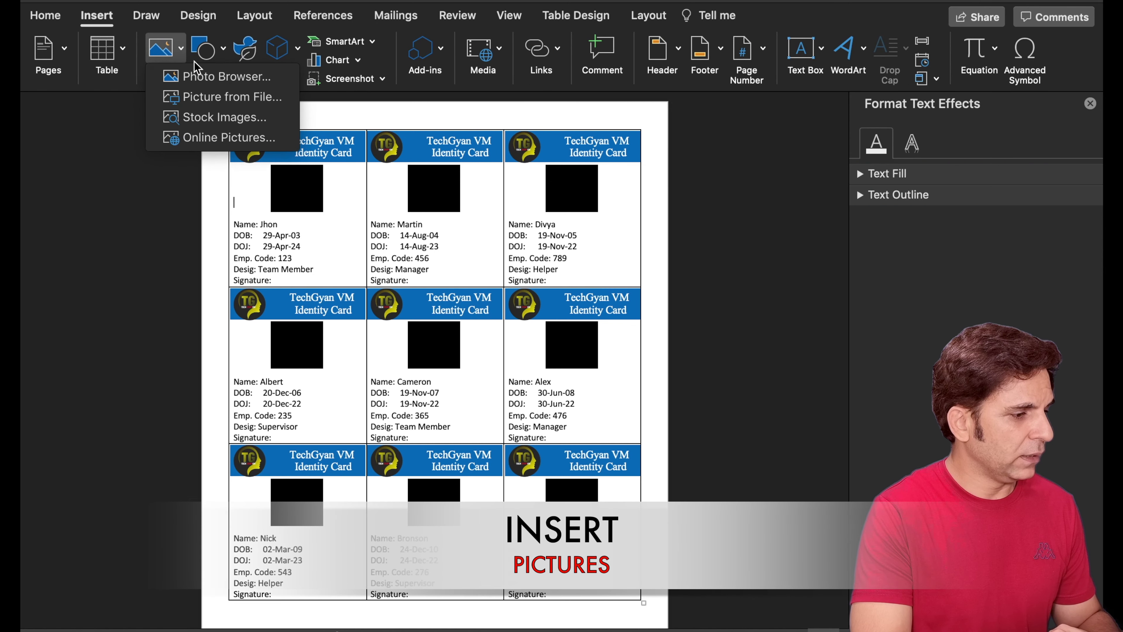
left_click(223, 97)
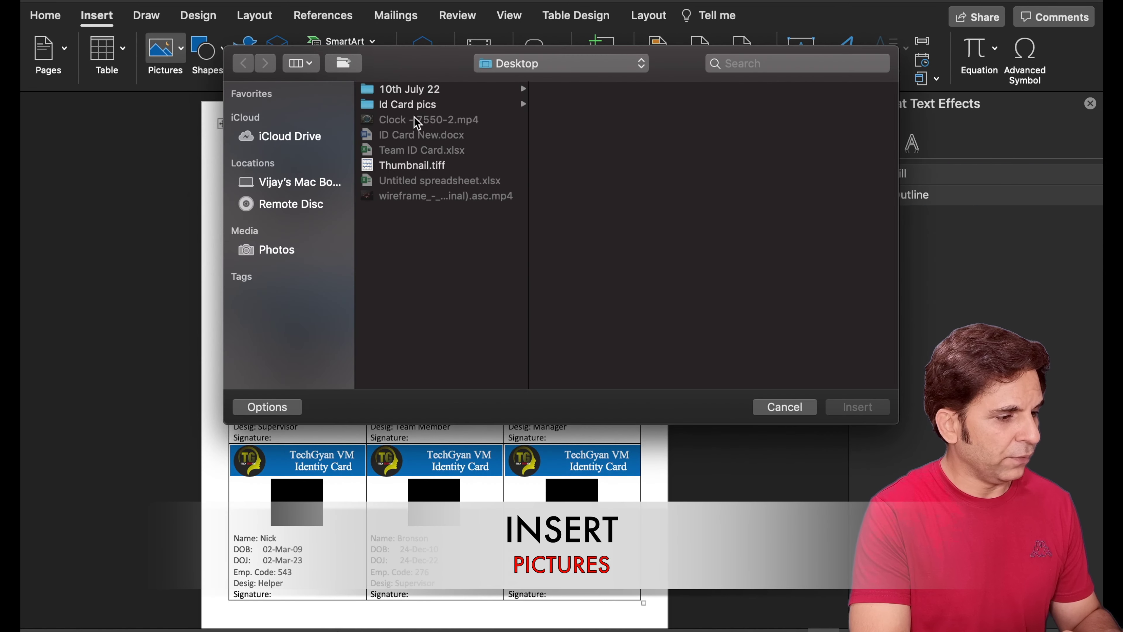
left_click(410, 104)
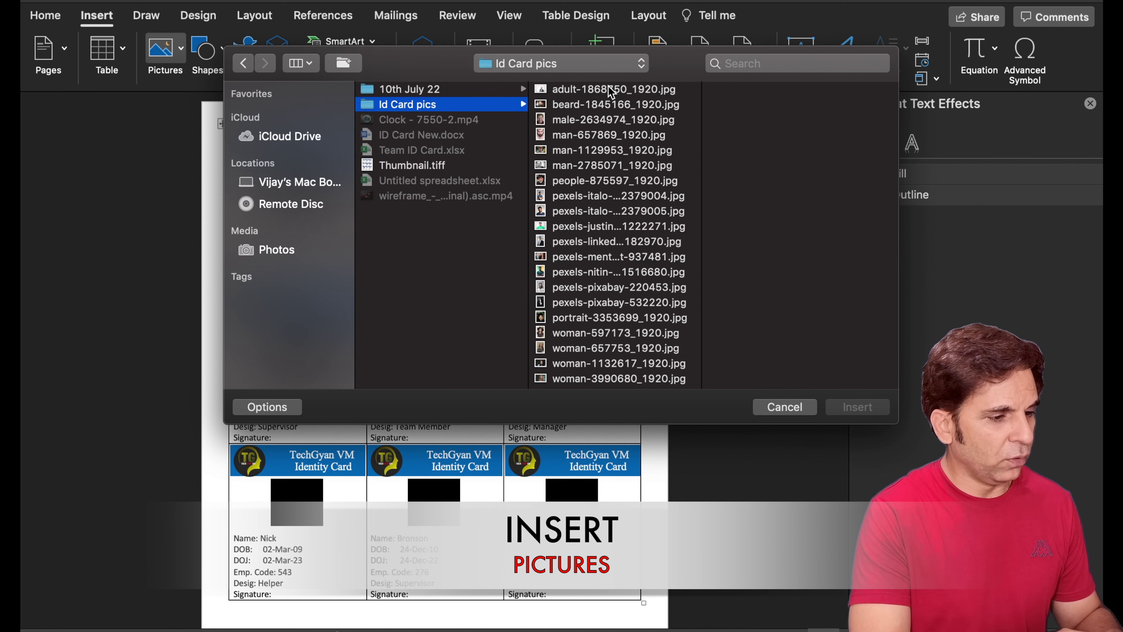
left_click(610, 91)
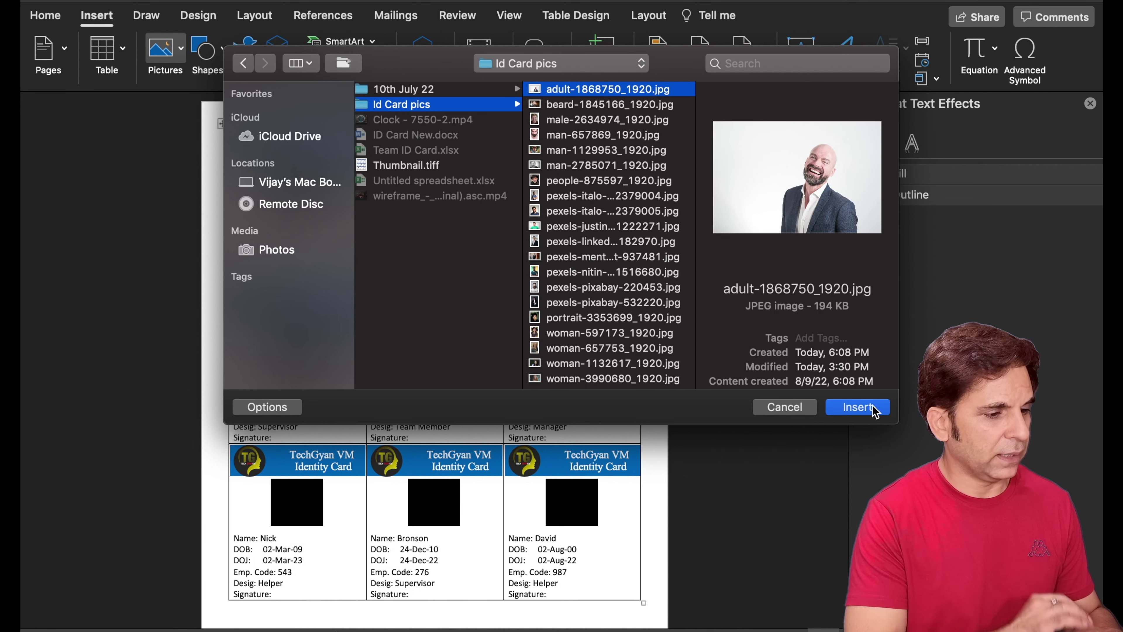
left_click(874, 407)
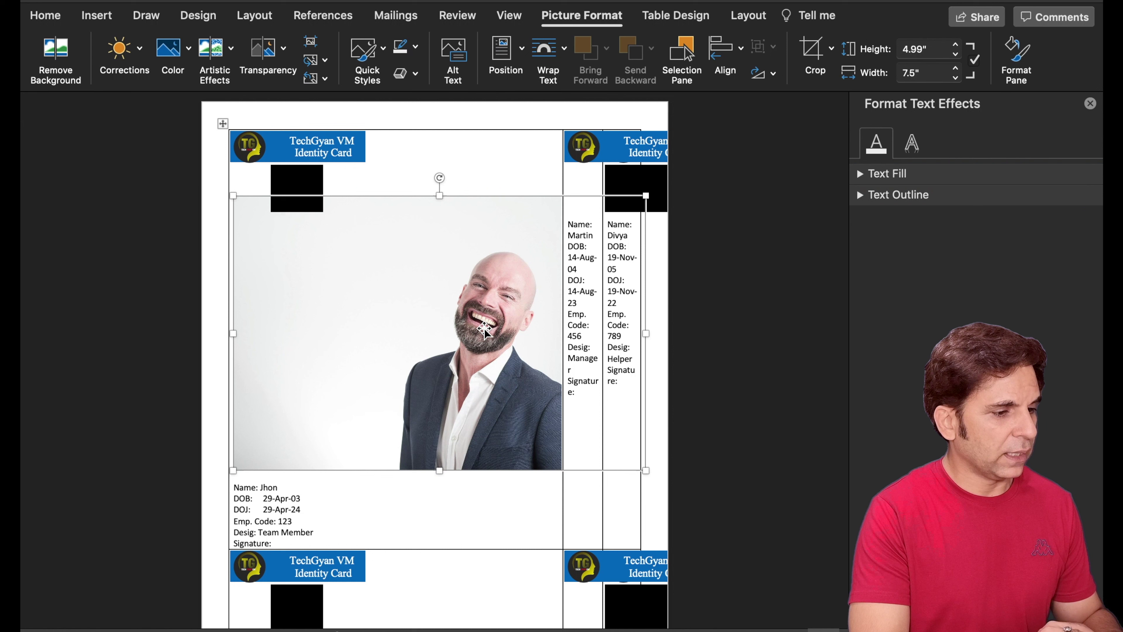
- Set Jhon's photo to In Front of Text and shrink it to 1.32 x 0.88 inches on the first card
left_click(548, 49)
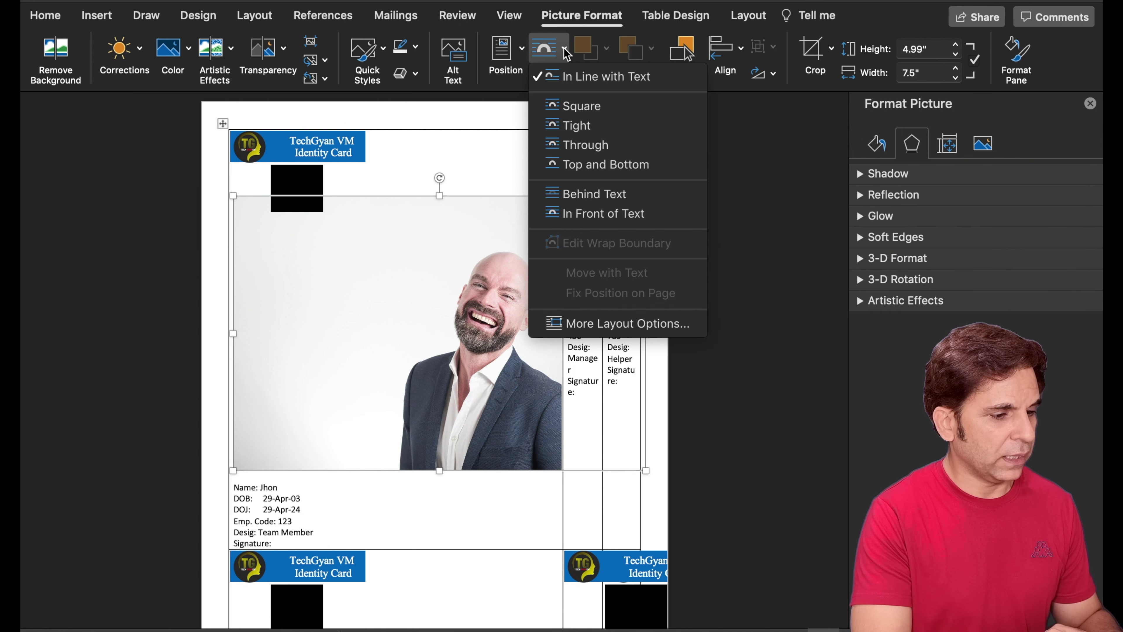
left_click(627, 216)
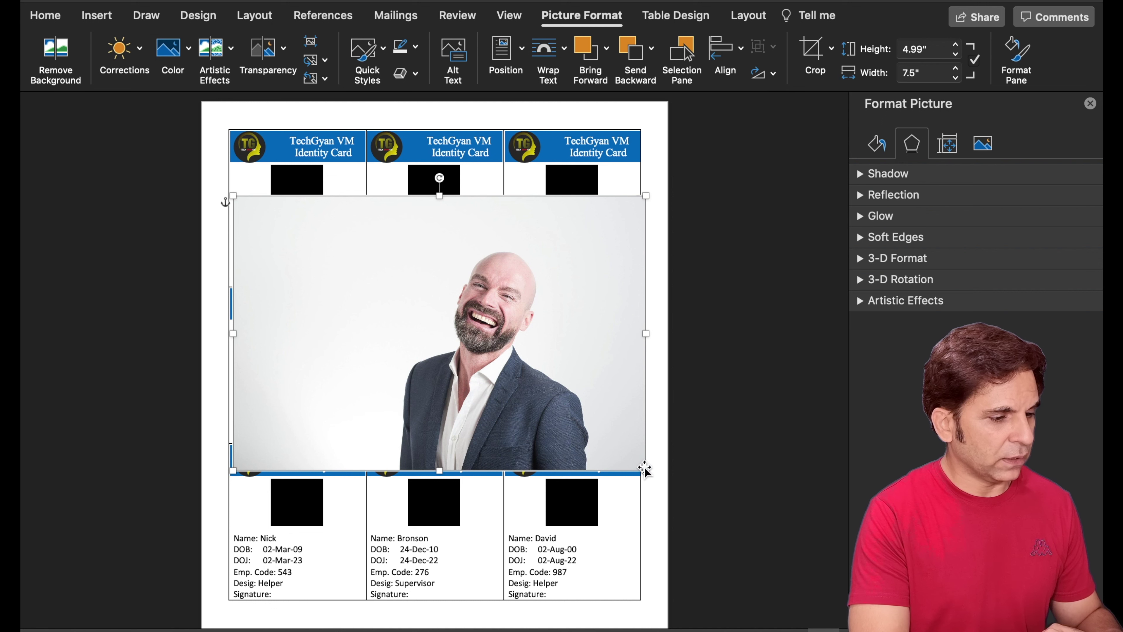
mouse_move(645, 468)
left_mouse_down()
mouse_move(307, 245)
mouse_move(307, 190)
left_mouse_up()
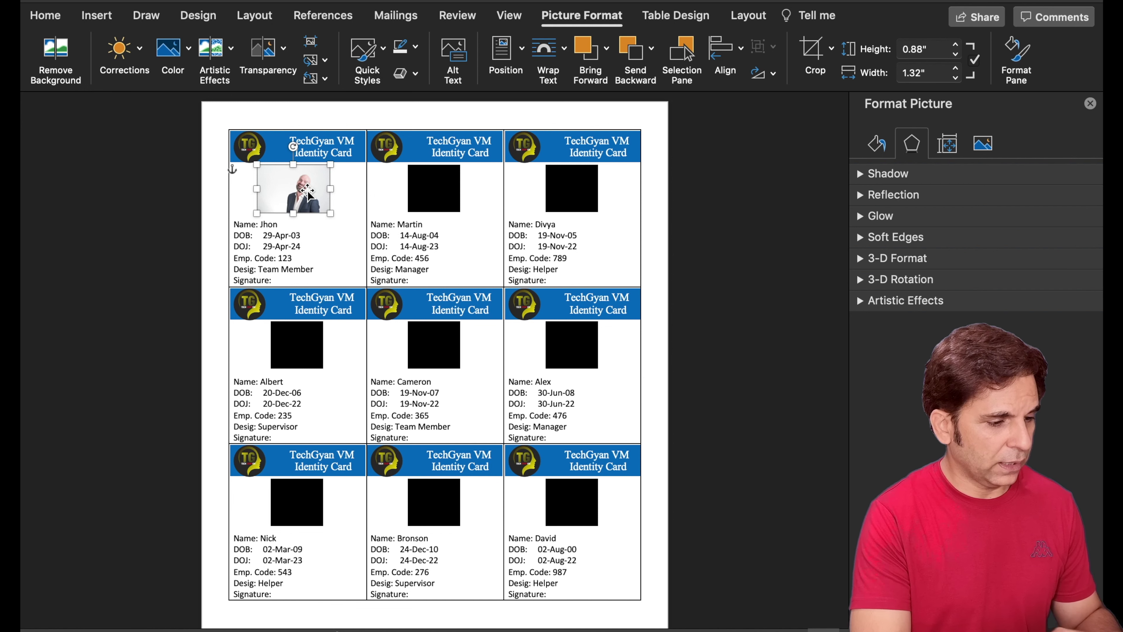
left_click(648, 315)
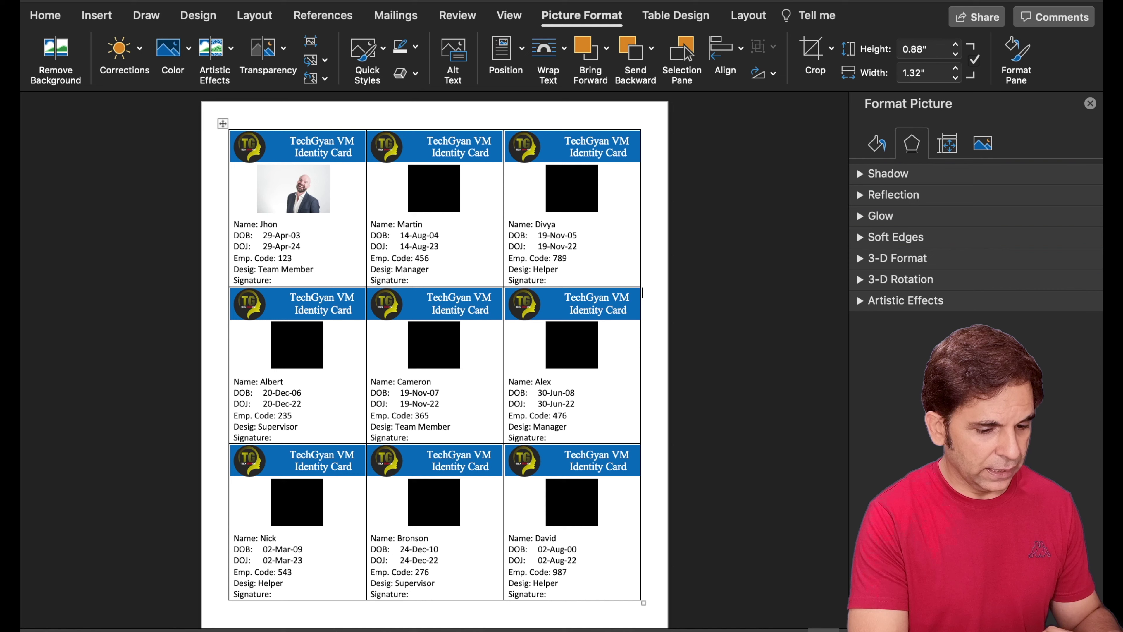
scroll(436, 369, "up", 2)
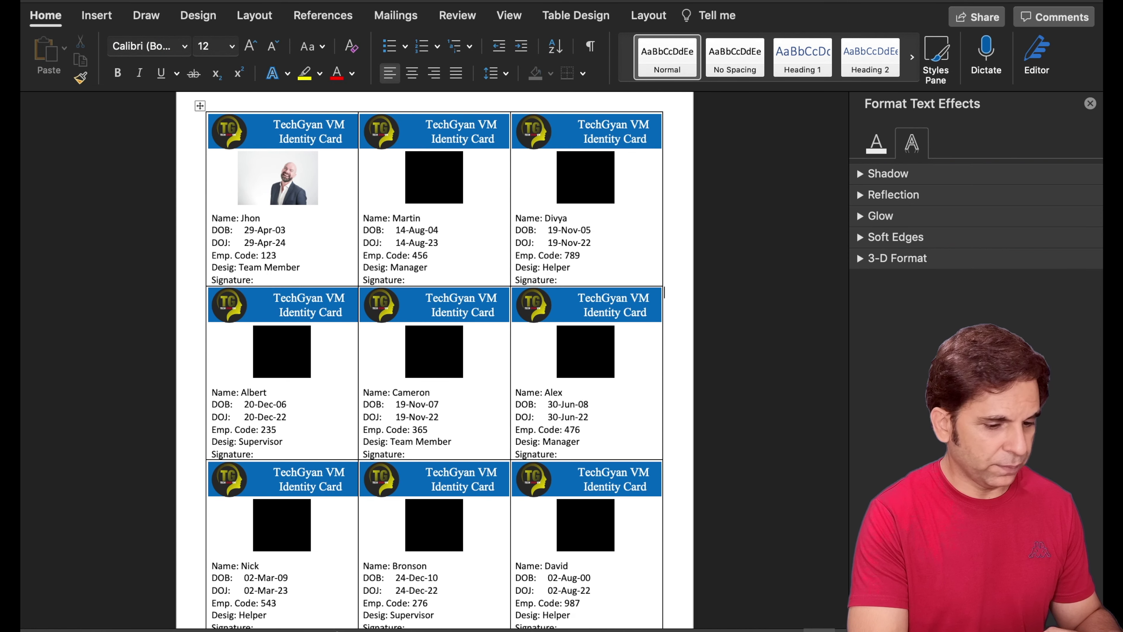
scroll(435, 279, "up", 1)
scroll(785, 473, "up", 1)
scroll(785, 472, "up", 1)
scroll(785, 472, "up", 1)
scroll(786, 472, "up", 1)
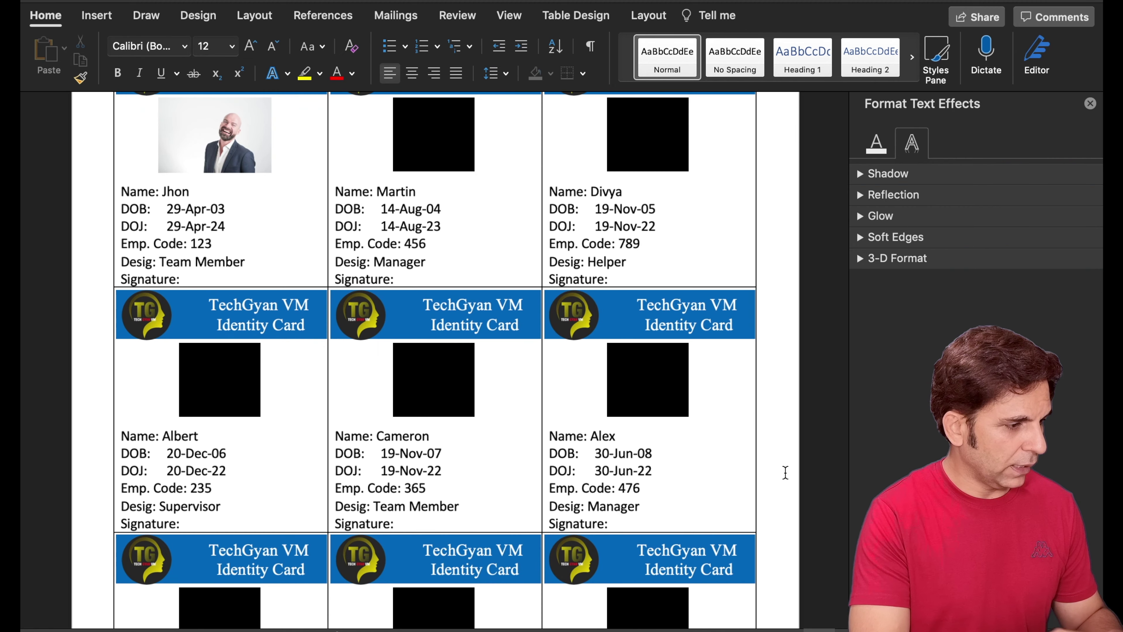
- Crop the left and right sides off Jhon's photo
left_click(240, 132)
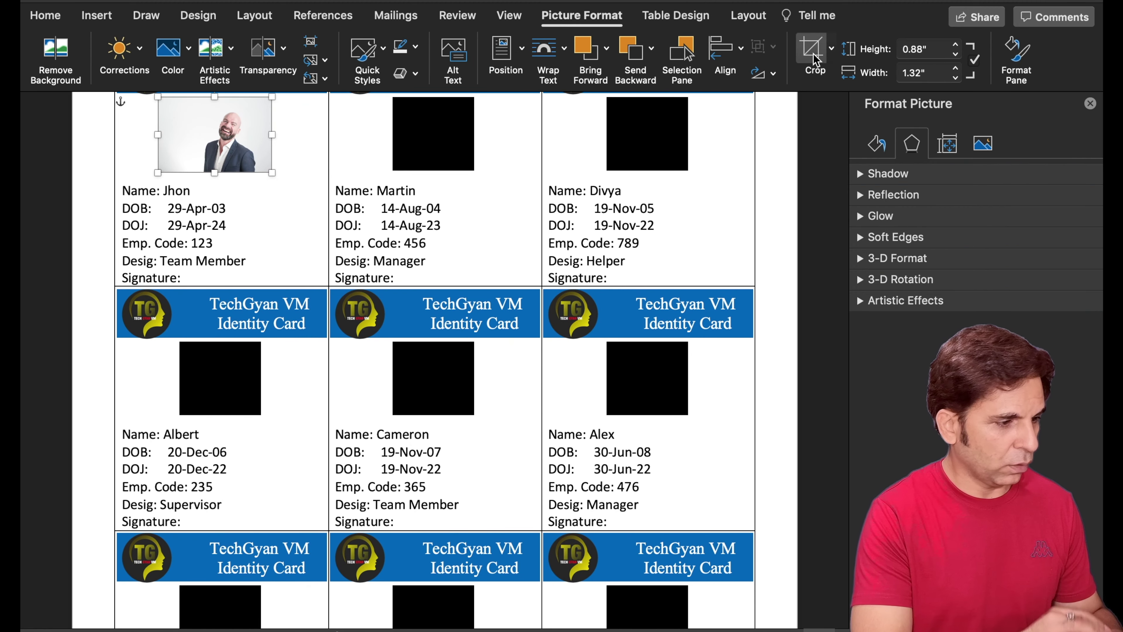
left_click(814, 59)
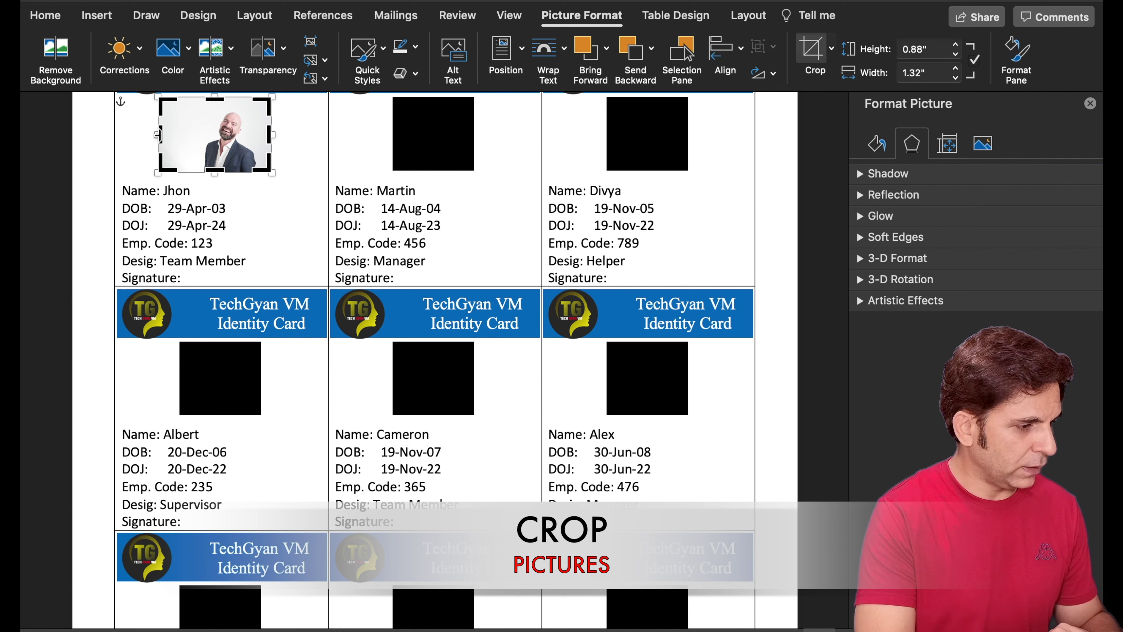
left_click_drag(158, 135, 197, 137)
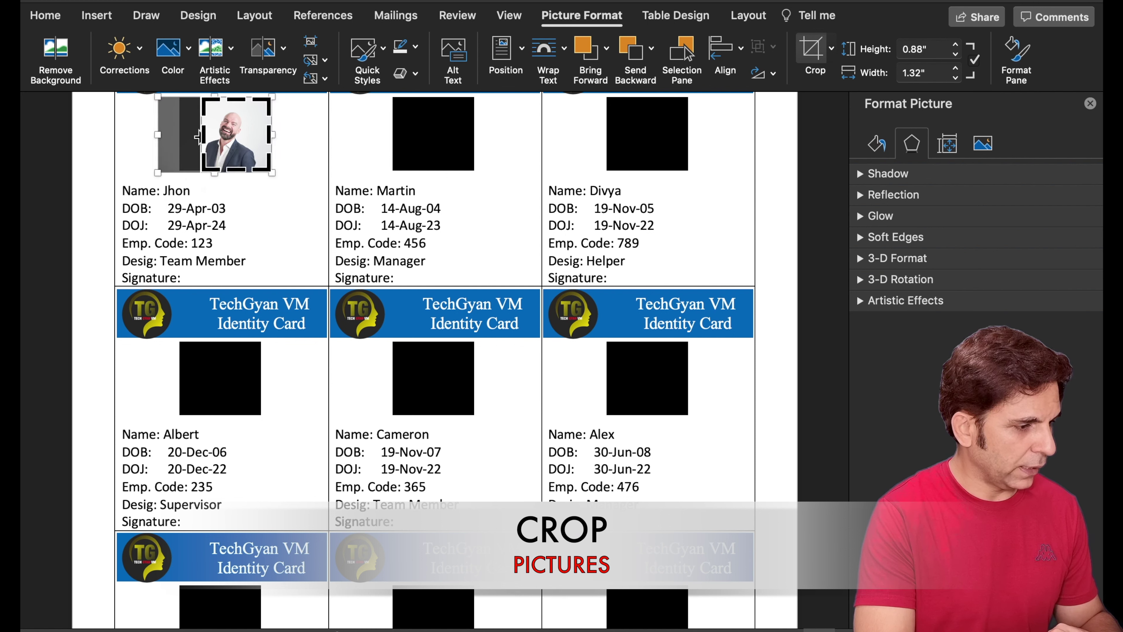
left_click_drag(273, 135, 256, 135)
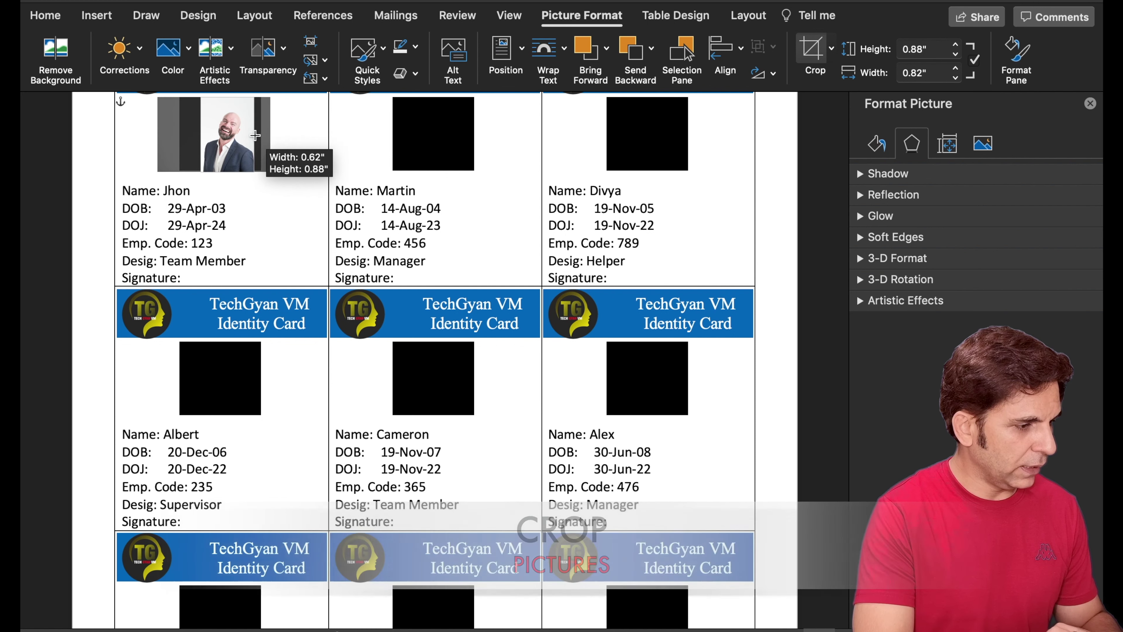
key("Escape")
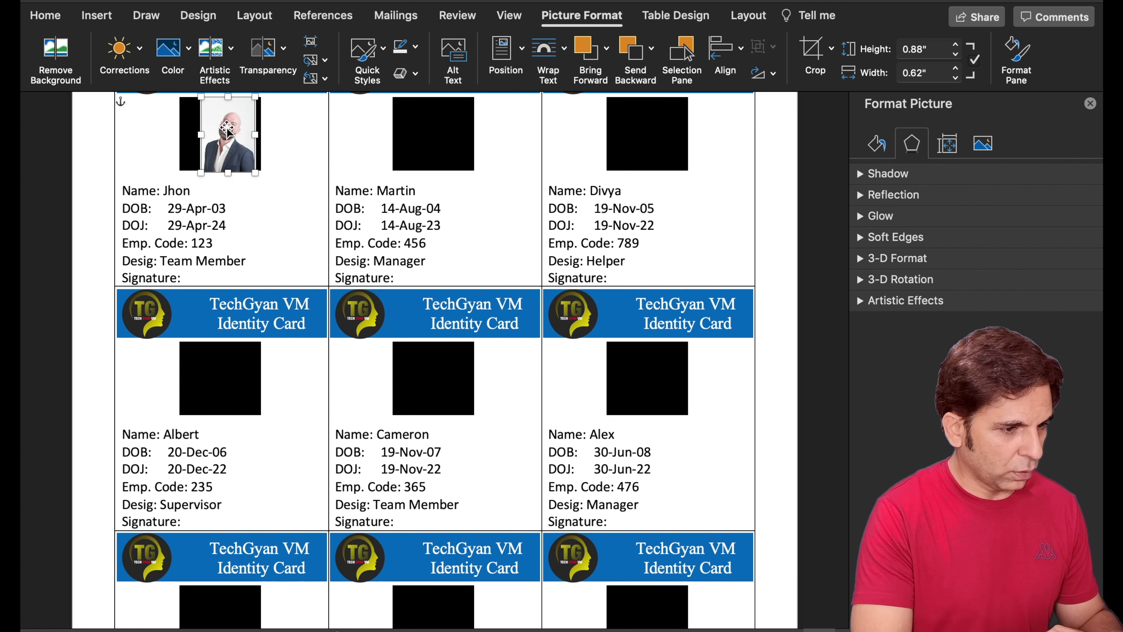
left_click(248, 136)
- Move and enlarge Jhon's photo to 0.7 x 0.81 inches inside the black placeholder
left_click(230, 141)
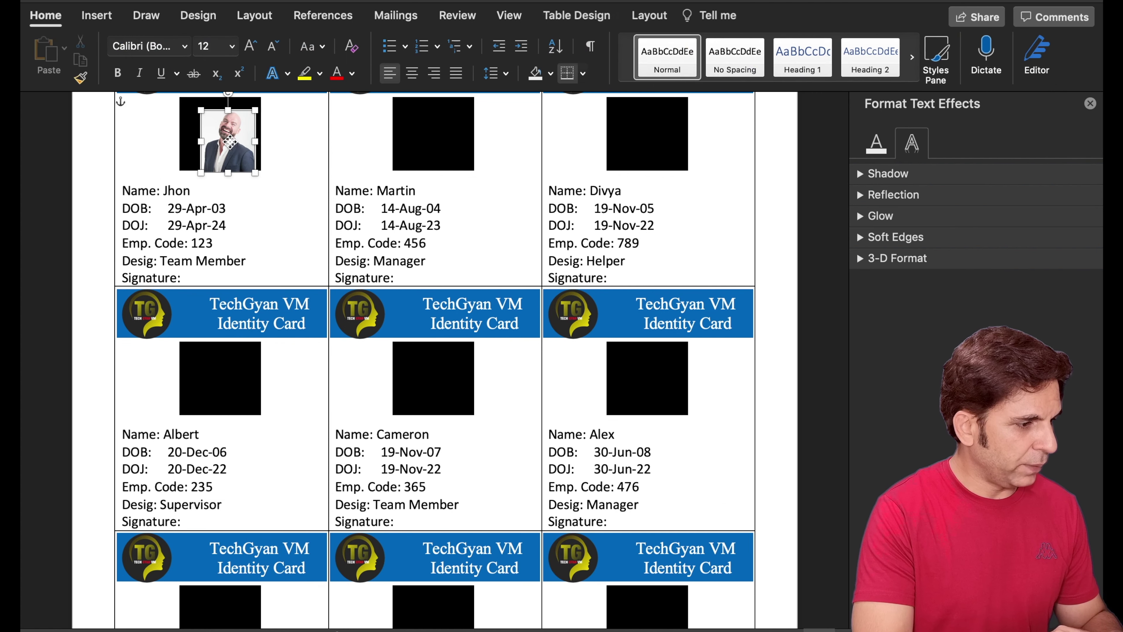
left_click_drag(224, 131, 214, 123)
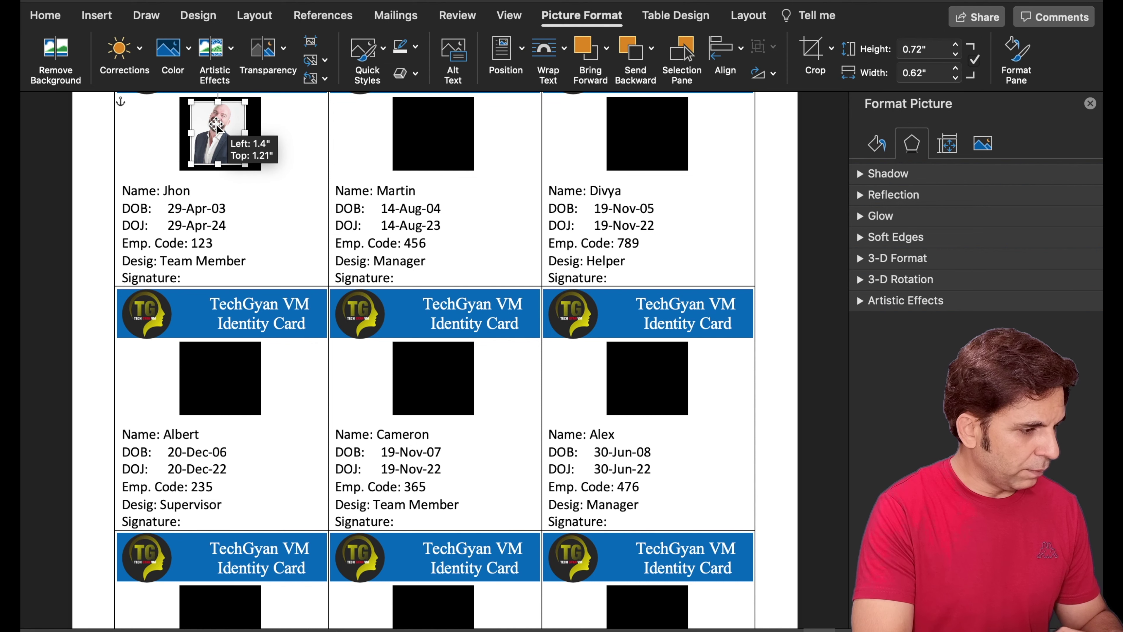
left_click_drag(246, 166, 251, 171)
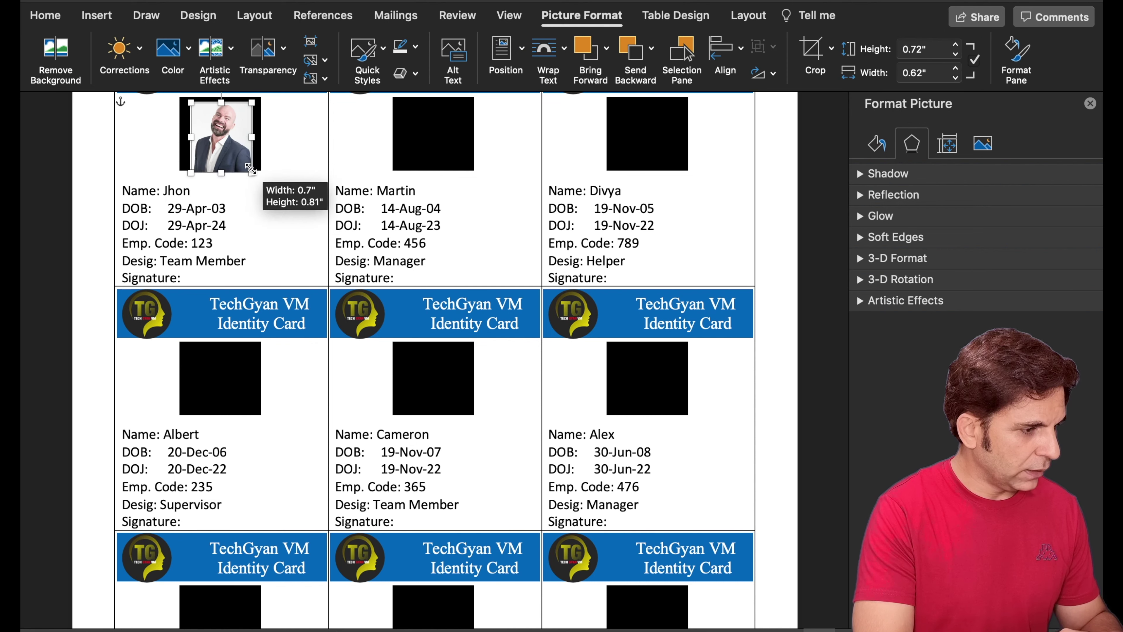
left_click(279, 116)
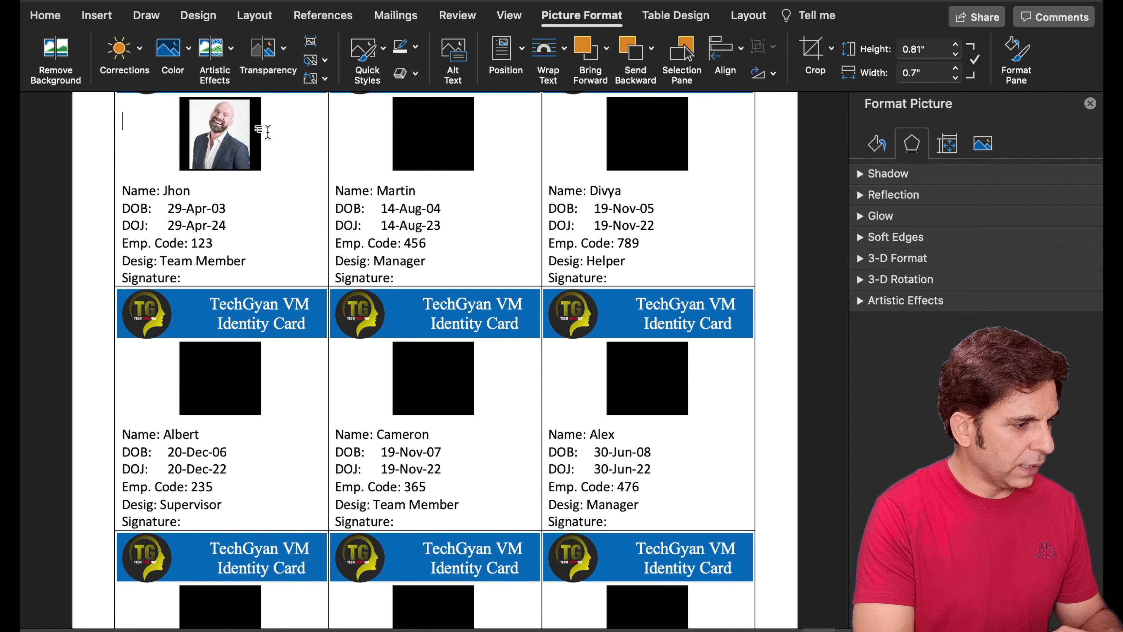
left_click(257, 132)
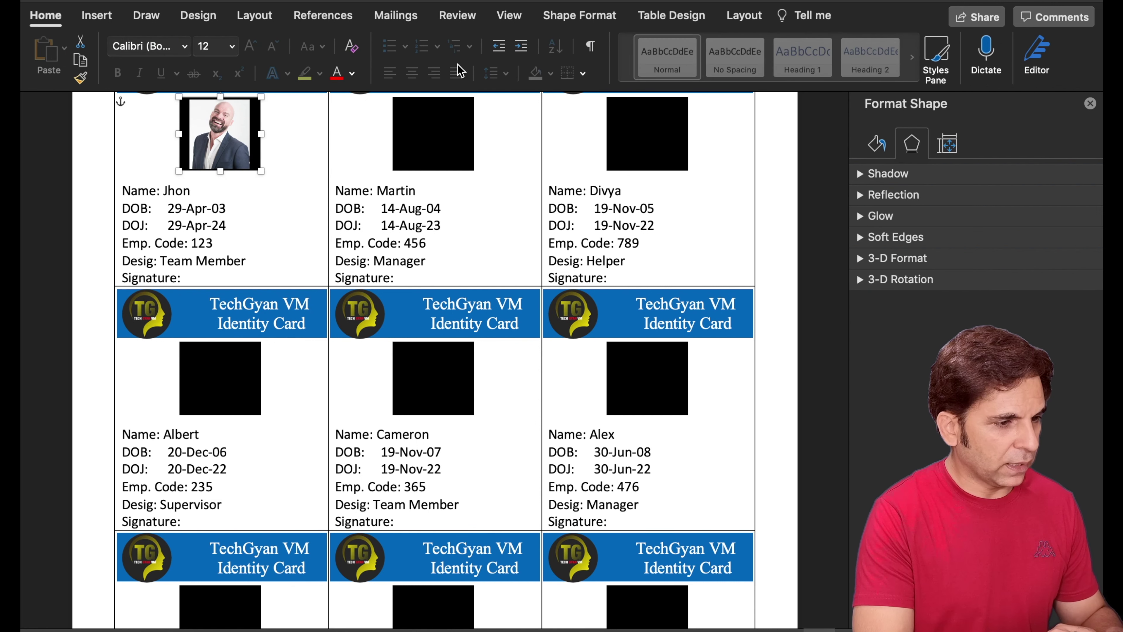
- Set Jhon's photo placeholder shape to No Fill so only his photo shows
left_click(579, 16)
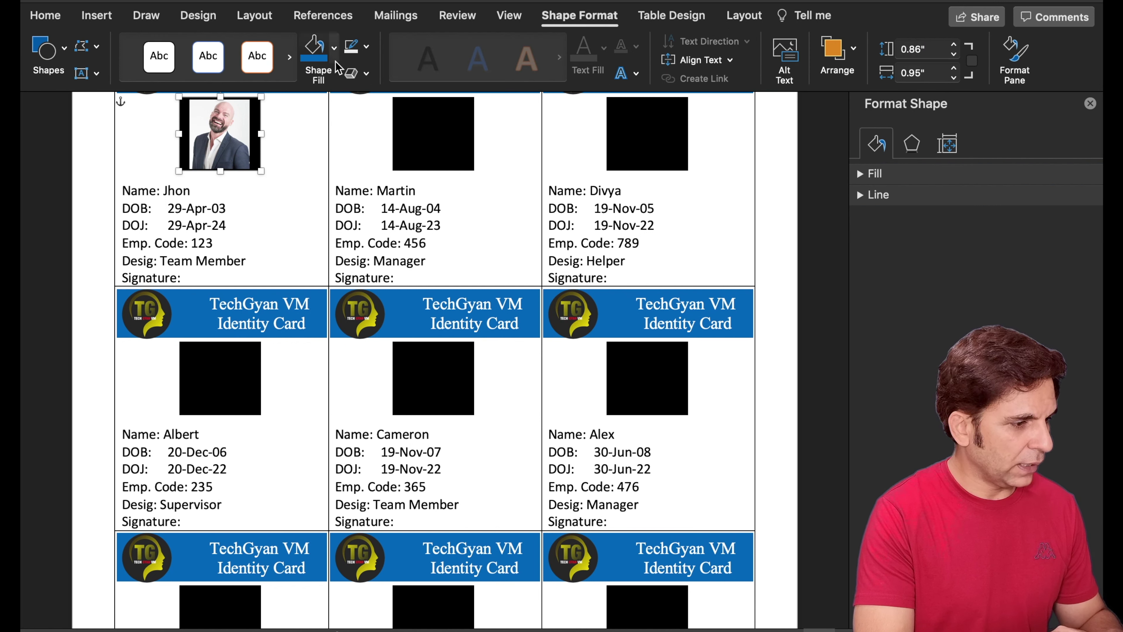
left_click(335, 47)
left_click(346, 84)
left_click(311, 164)
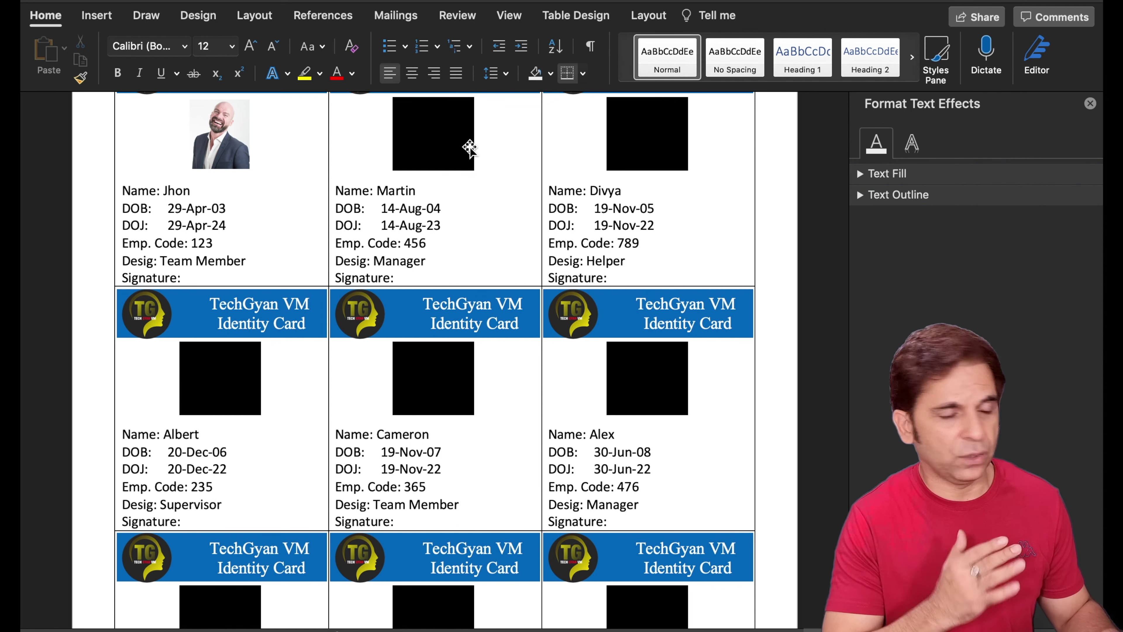
left_click(436, 145)
left_click(490, 141)
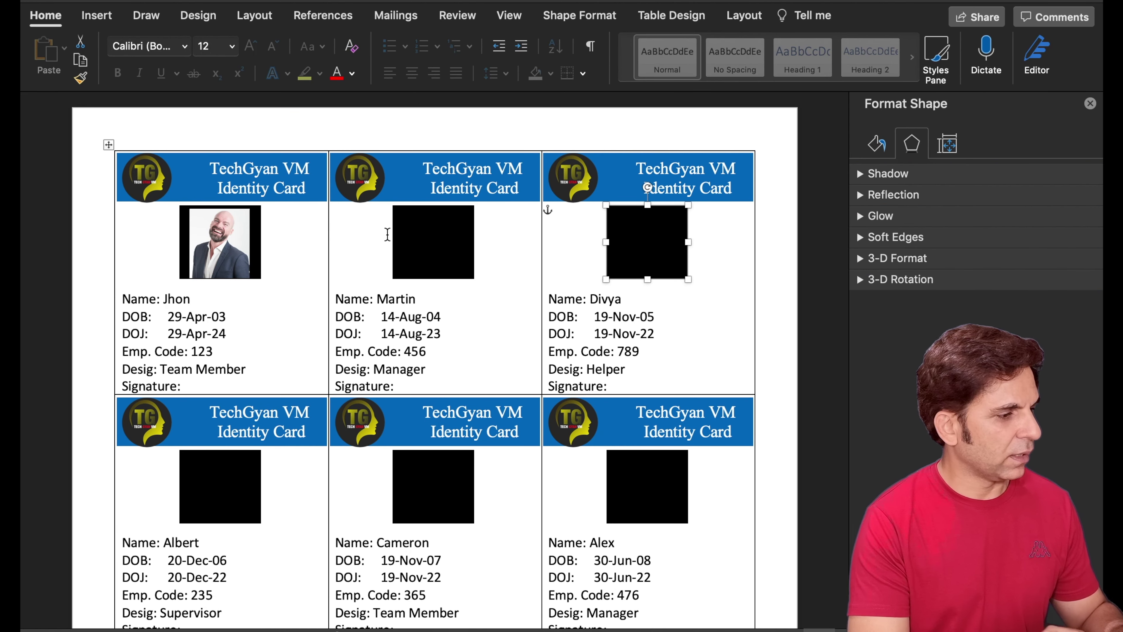
- Insert the woman's photo from file for Martin's card
left_click(98, 16)
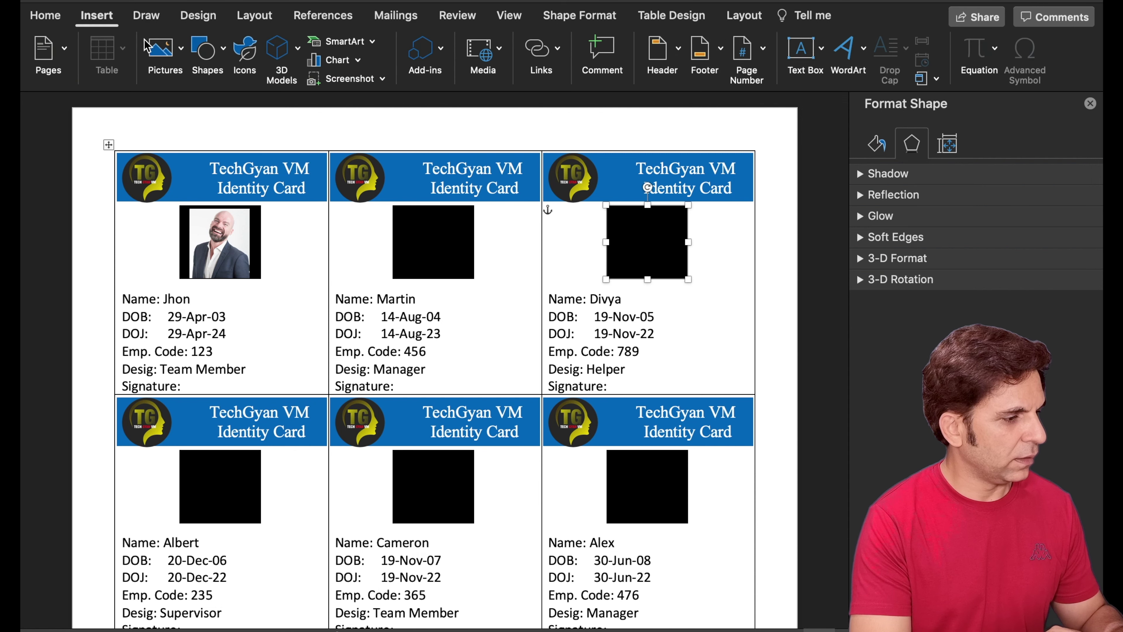
left_click(164, 48)
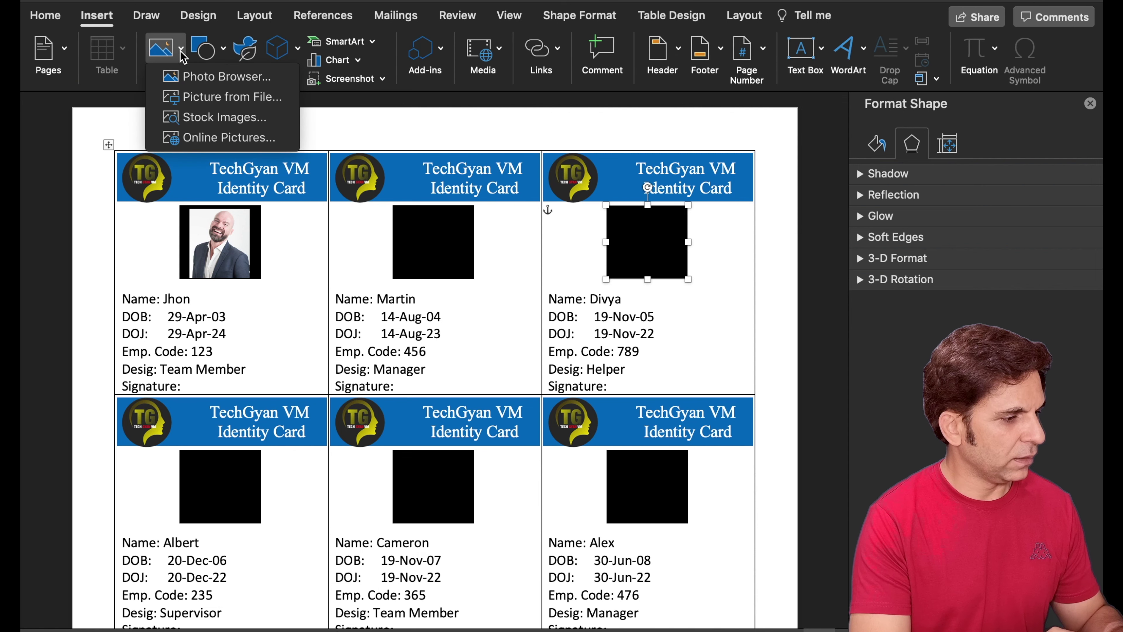
left_click(221, 97)
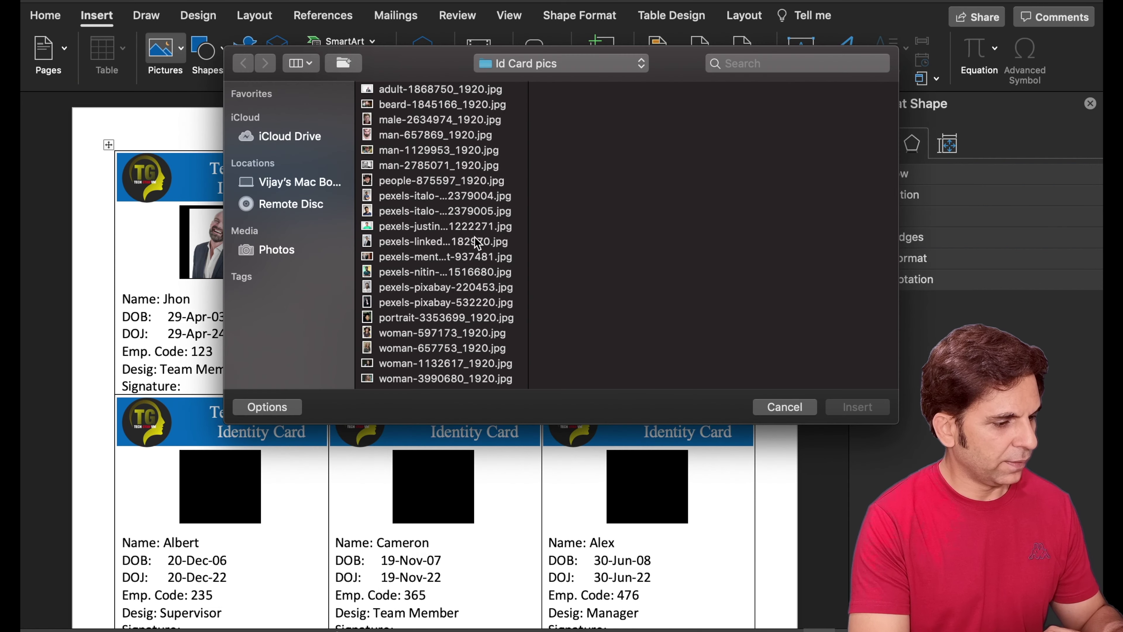
double_click(493, 241)
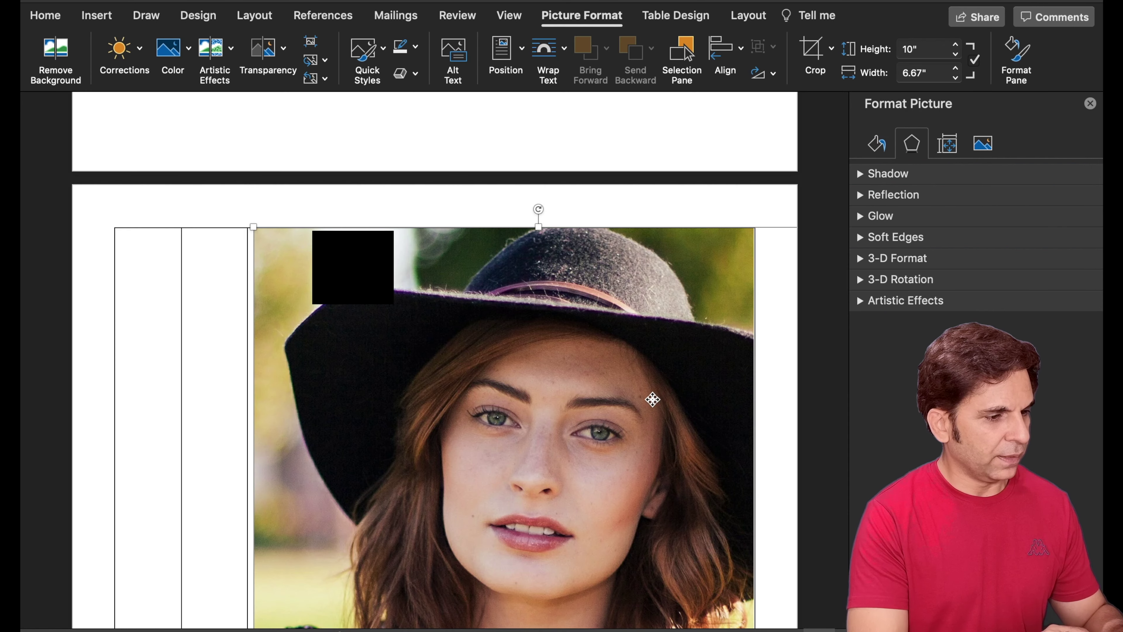
- Float the photo In Front of Text and shrink it to 0.89 x 1.34 inches in Martin's photo slot
left_click(564, 48)
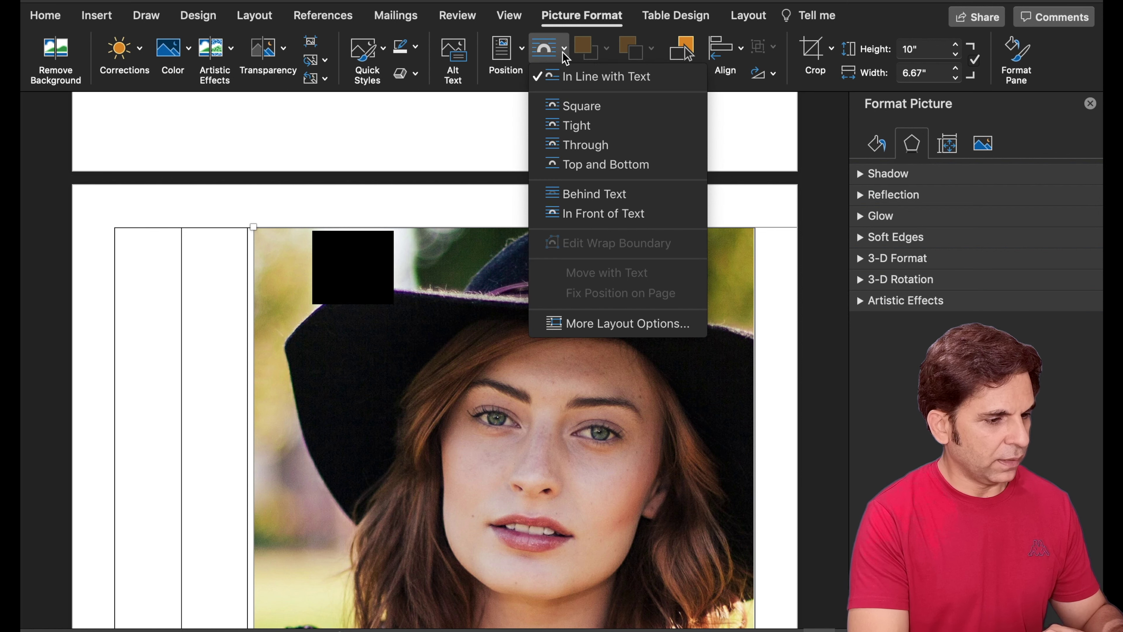
left_click(607, 208)
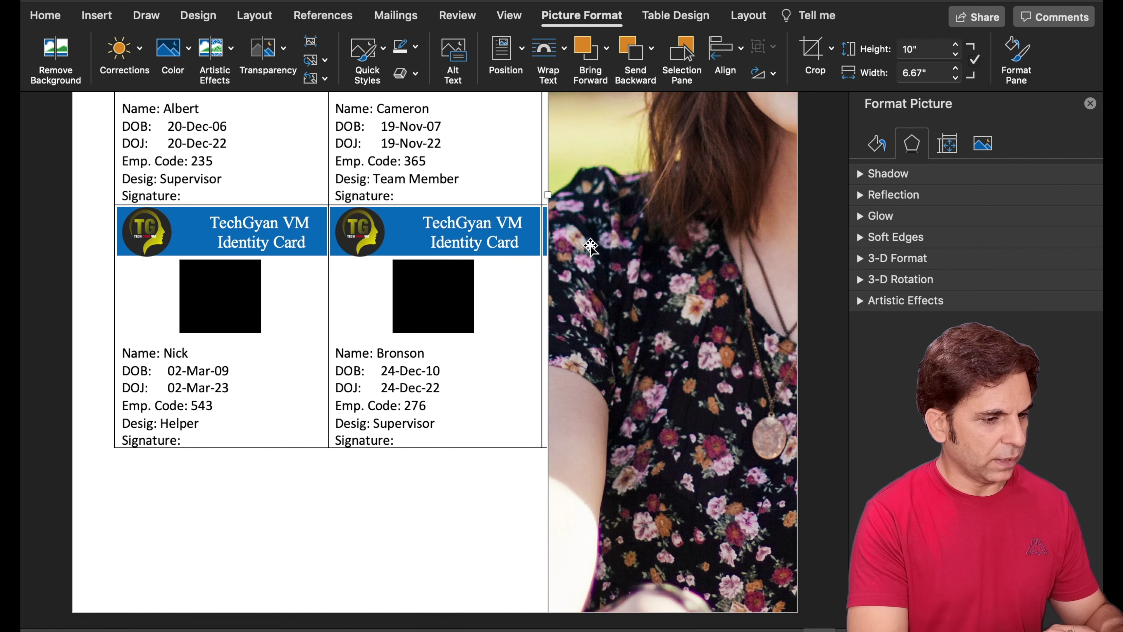
left_click_drag(656, 247, 493, 254)
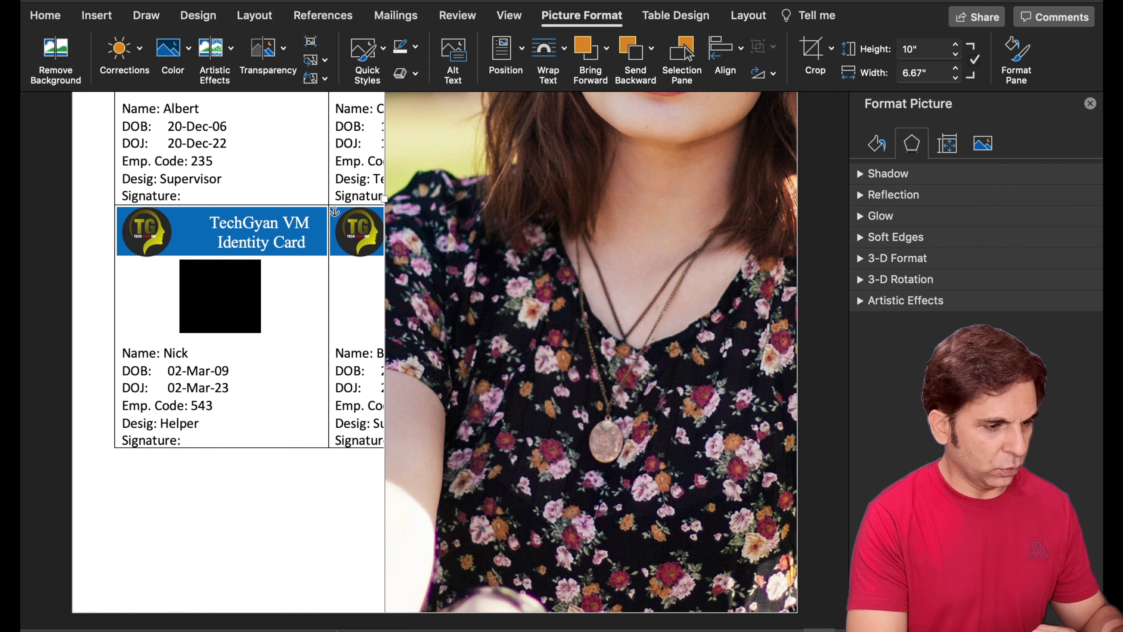
scroll(588, 388, "down", 2)
scroll(588, 388, "down", 2)
scroll(588, 388, "down", 2)
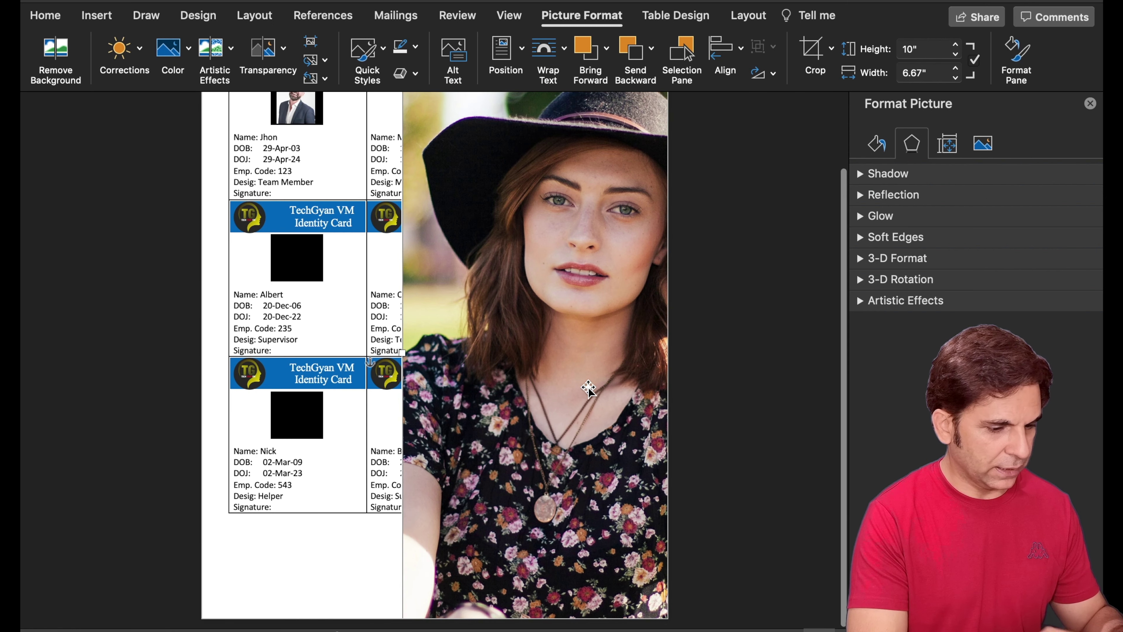
left_click_drag(529, 345, 539, 371)
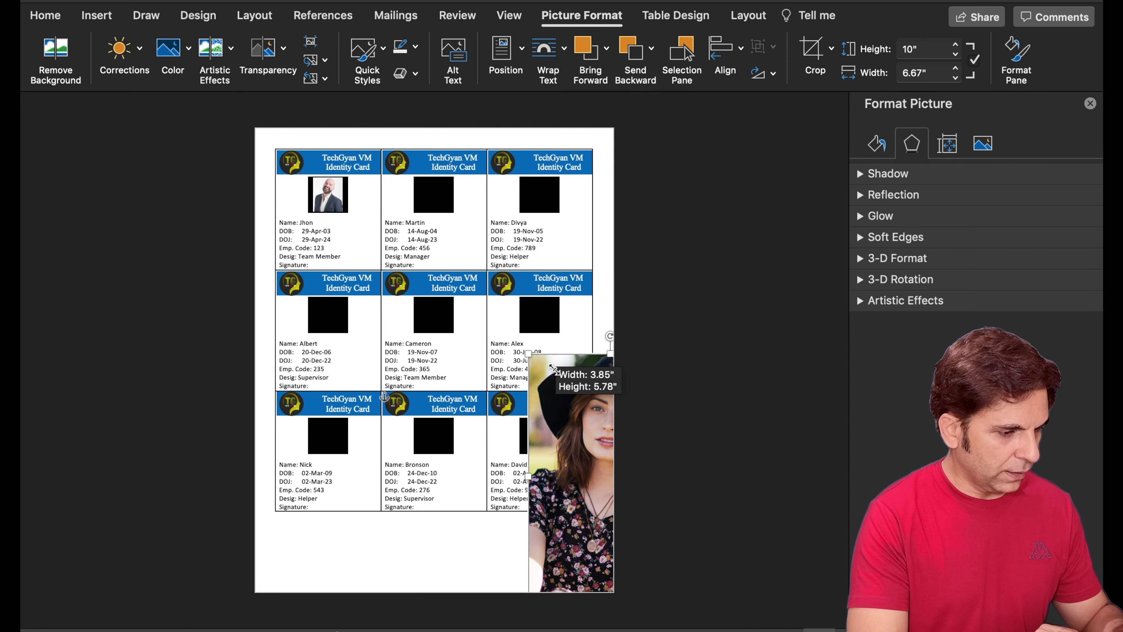
left_click_drag(579, 437, 388, 337)
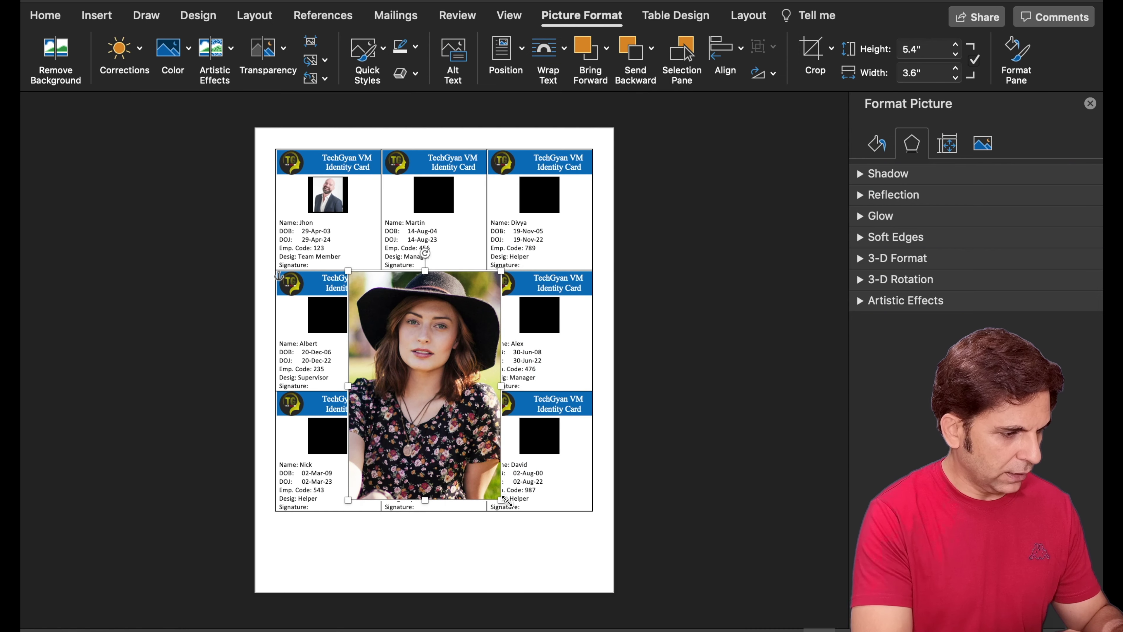
mouse_move(501, 500)
left_mouse_down()
mouse_move(380, 328)
mouse_move(437, 213)
left_mouse_up()
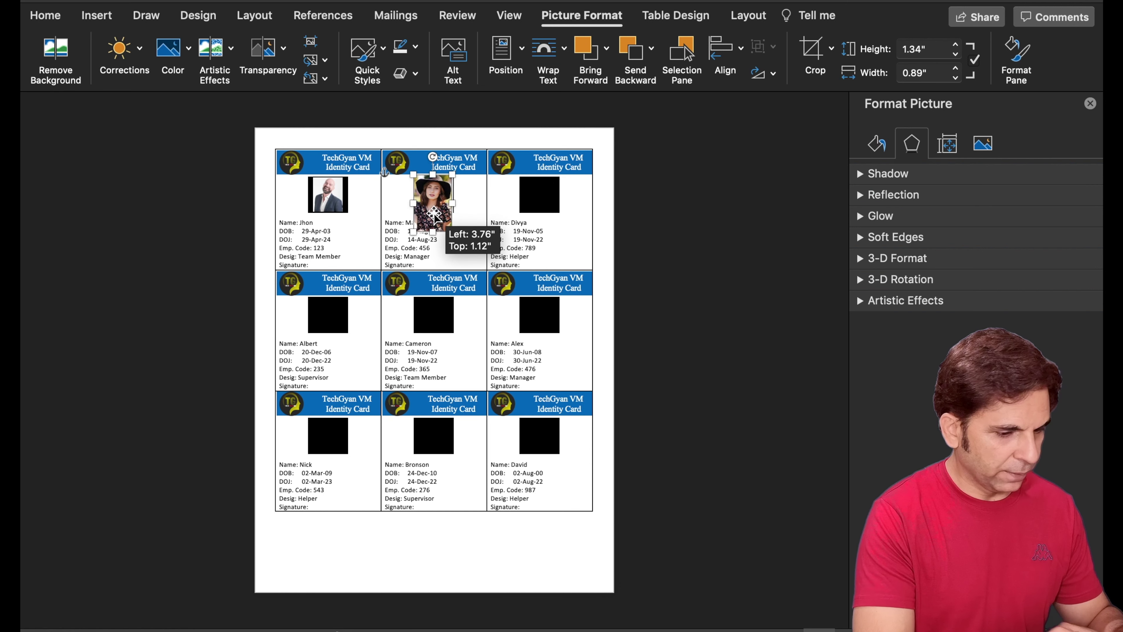
left_click_drag(437, 214, 435, 216)
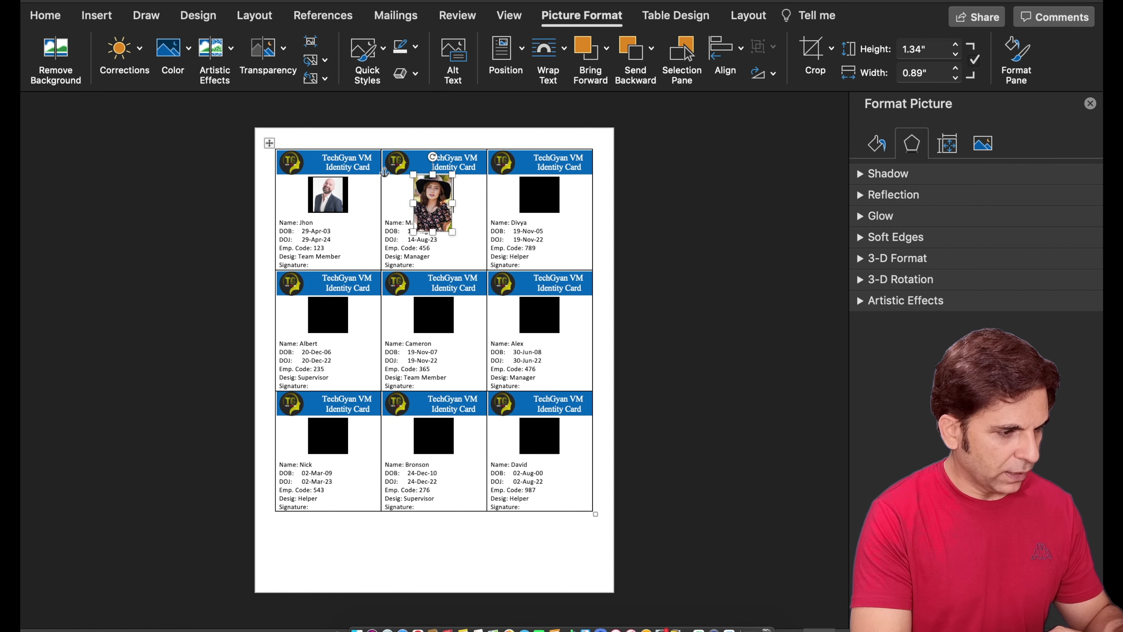
- Crop the bottom off the woman's photo to fit Martin's placeholder
scroll(434, 354, "up", 5)
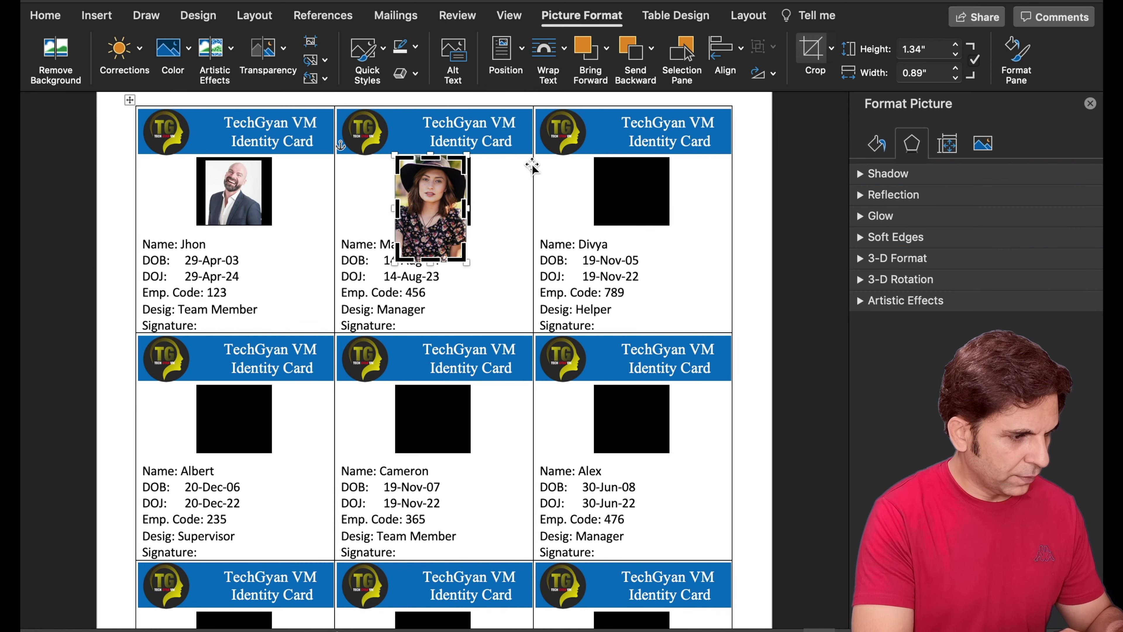
left_click_drag(430, 261, 430, 226)
left_click(494, 208)
left_click(439, 203)
left_click(595, 20)
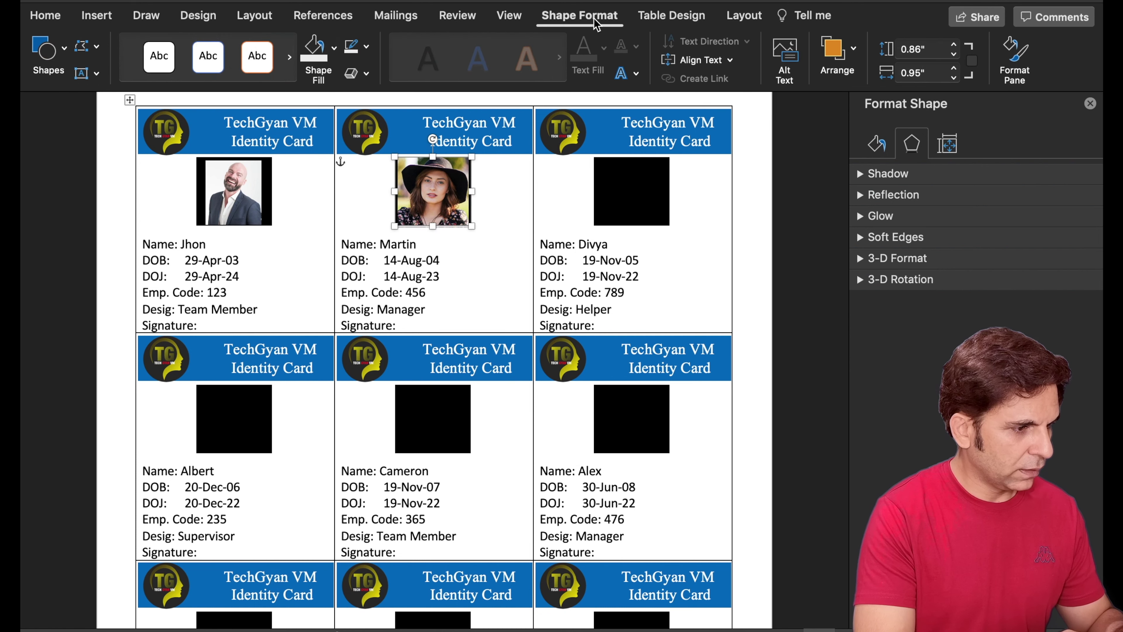
left_click(747, 261)
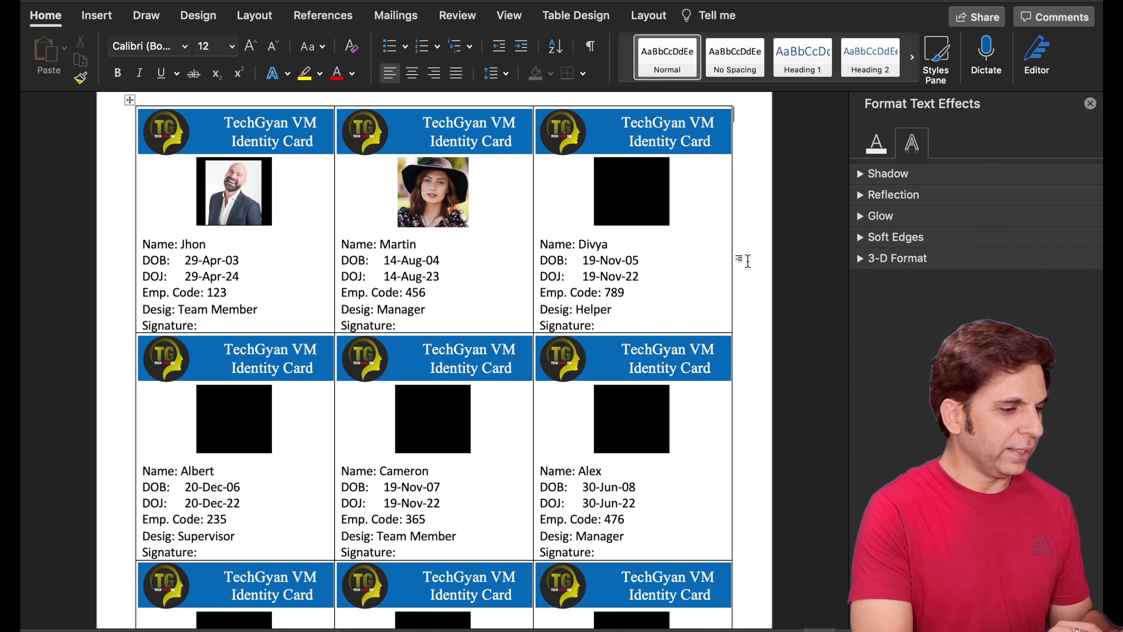
- Switch back to the Mailings ribbon for the ID card sheet
left_click(387, 18)
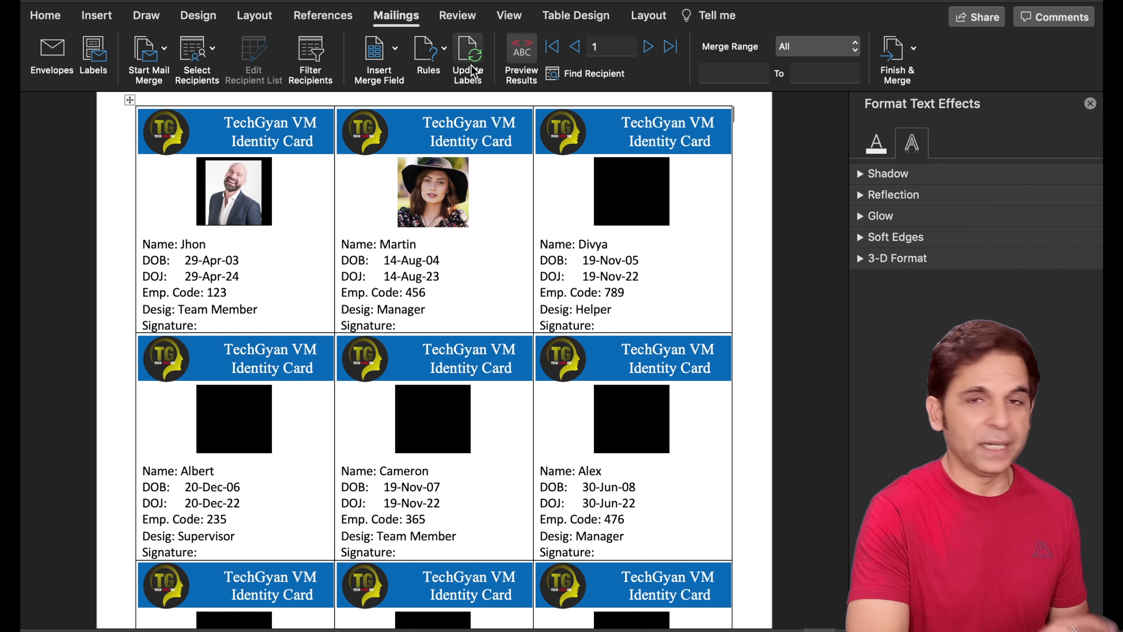